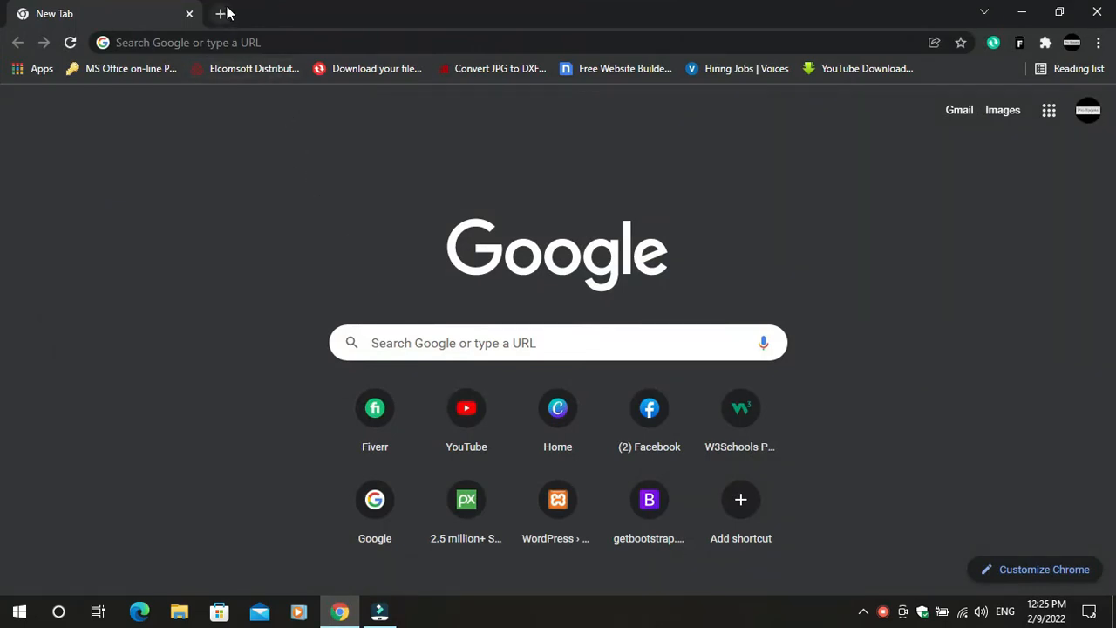
# Search the web for XAMPP and open the official apachefriends.org site
pyautogui.click(274, 44)
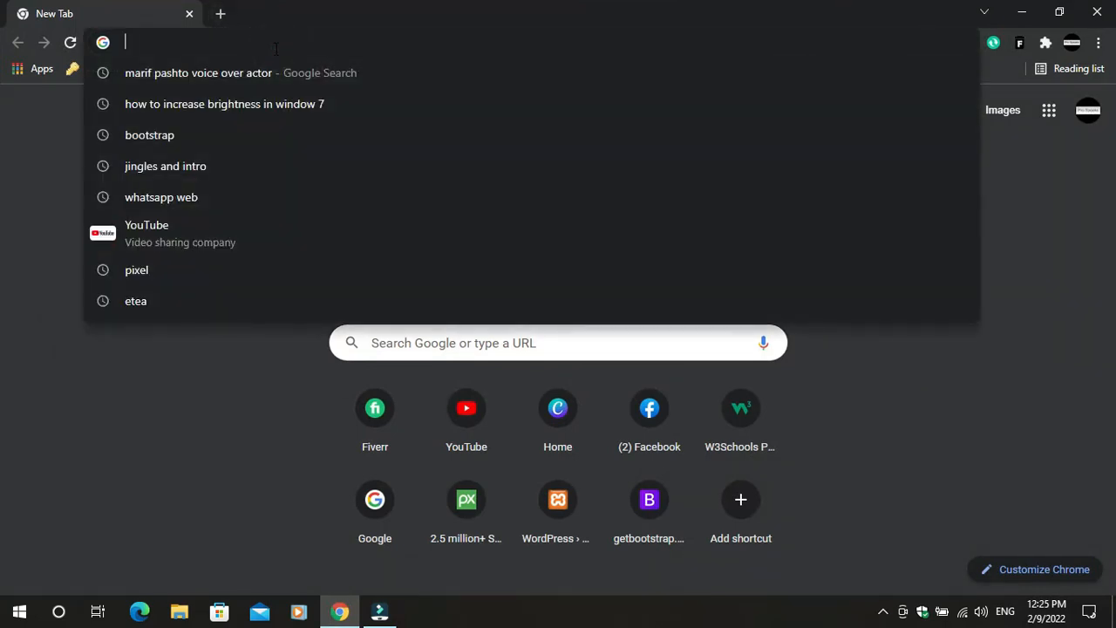
pyautogui.write('xammp')
pyautogui.press('Return')
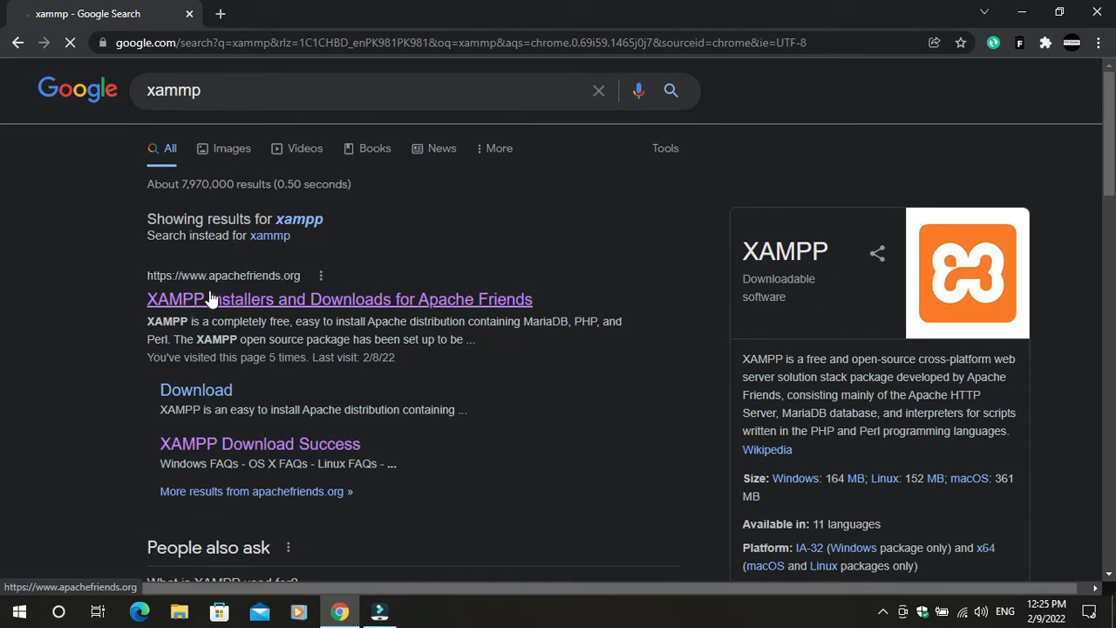
pyautogui.click(260, 302)
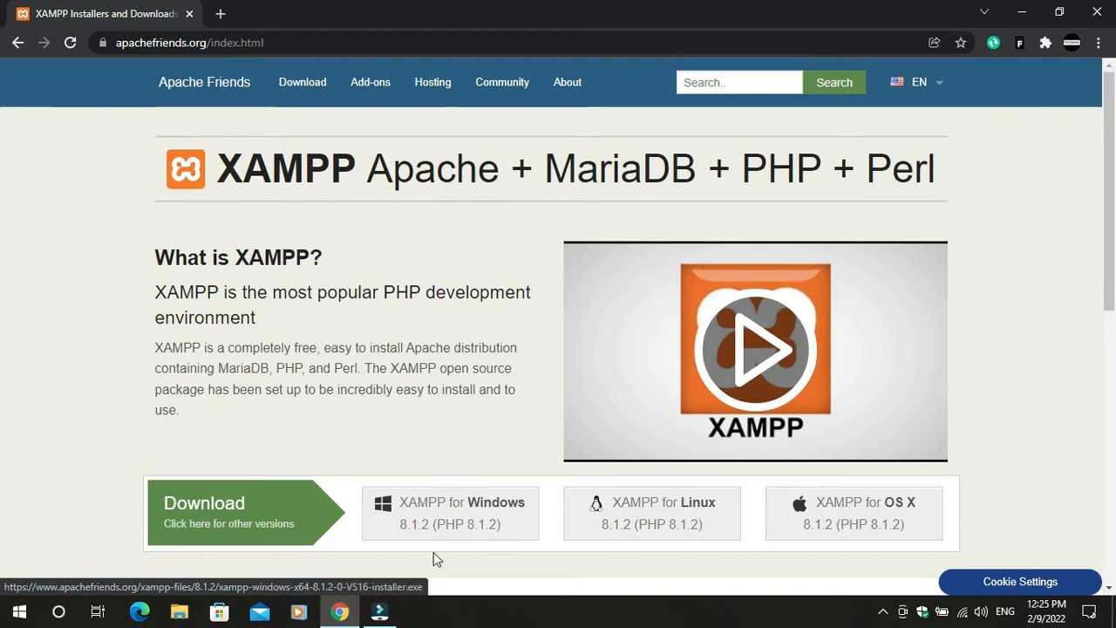
# Start the XAMPP for Windows installer download, then cancel it from the download bar
pyautogui.click(509, 506)
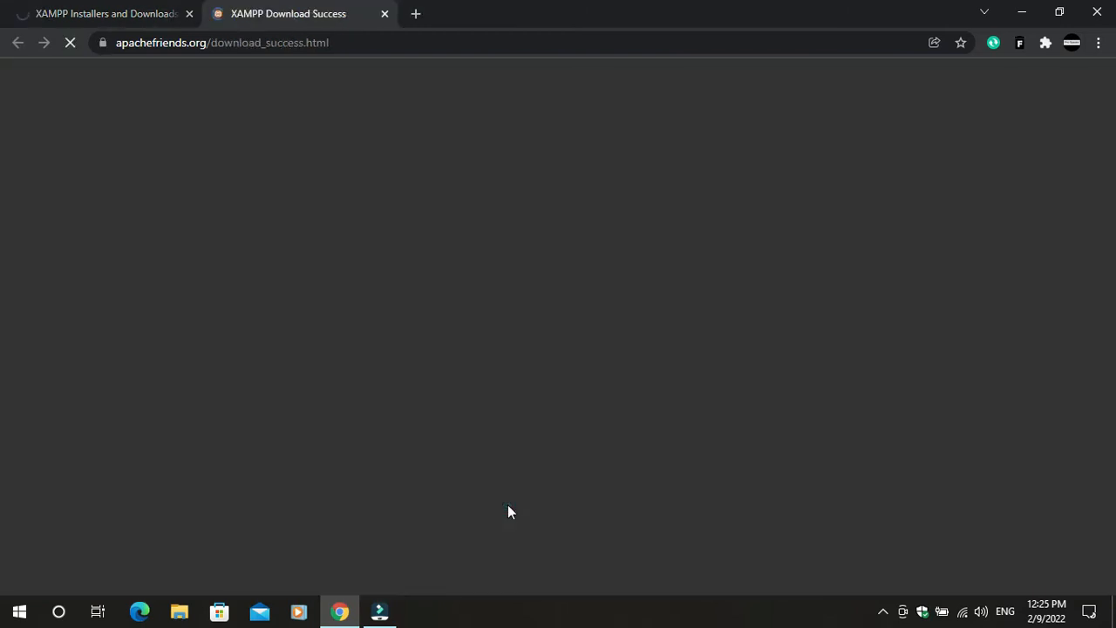
pyautogui.scroll(-2, 504, 490)
pyautogui.scroll(-4, 506, 491)
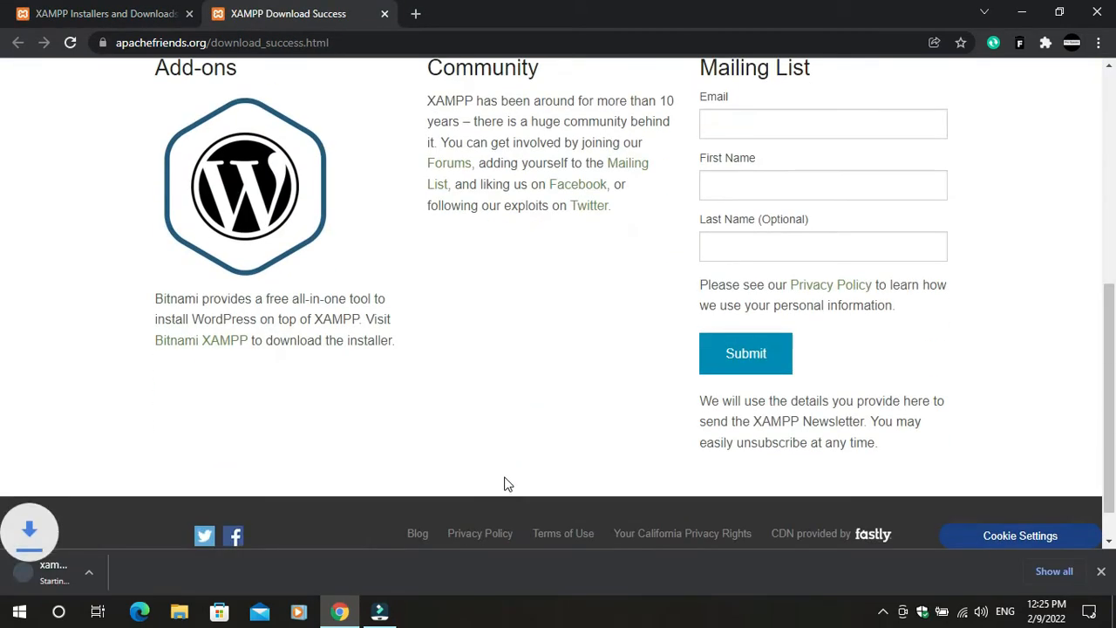
pyautogui.rightClick(139, 580)
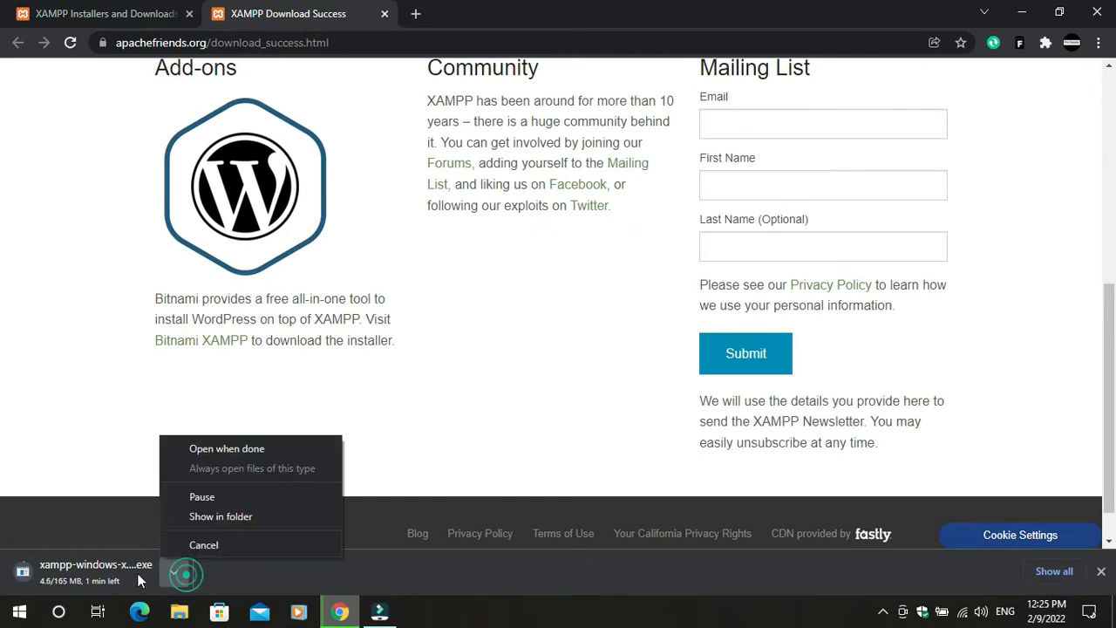
pyautogui.click(199, 545)
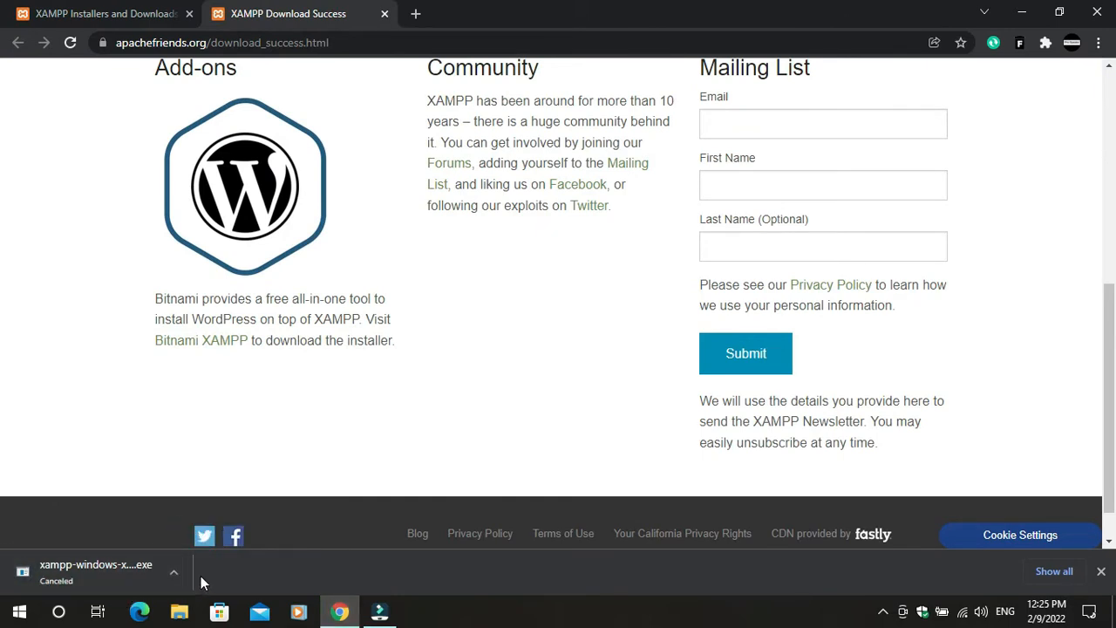
pyautogui.click(417, 15)
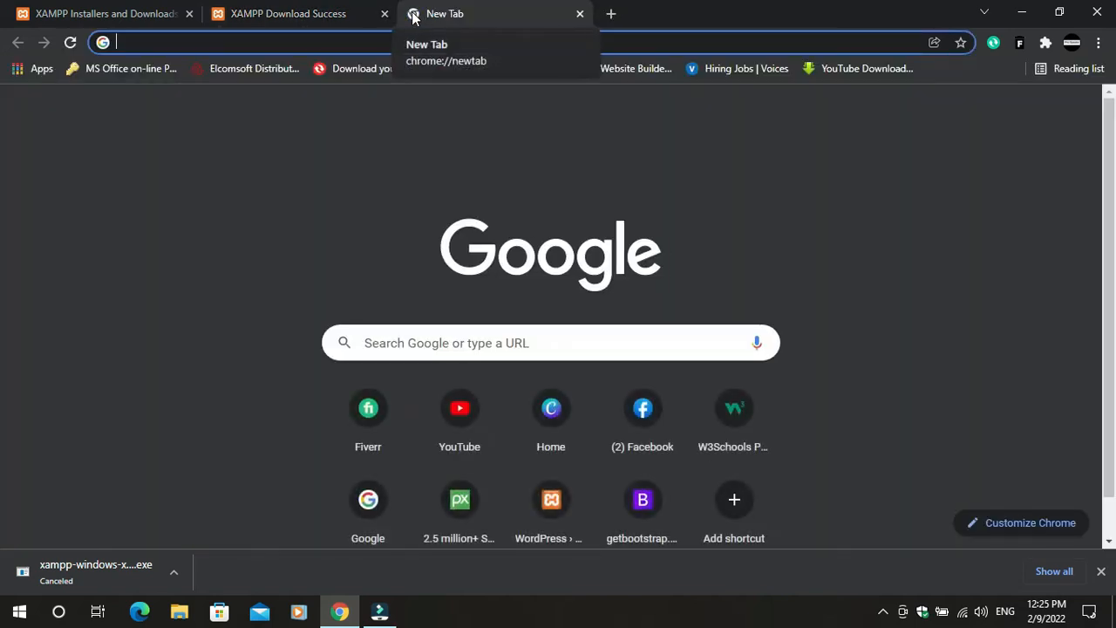
# Search for WordPress and open the WordPress.org download page
pyautogui.write('wor')
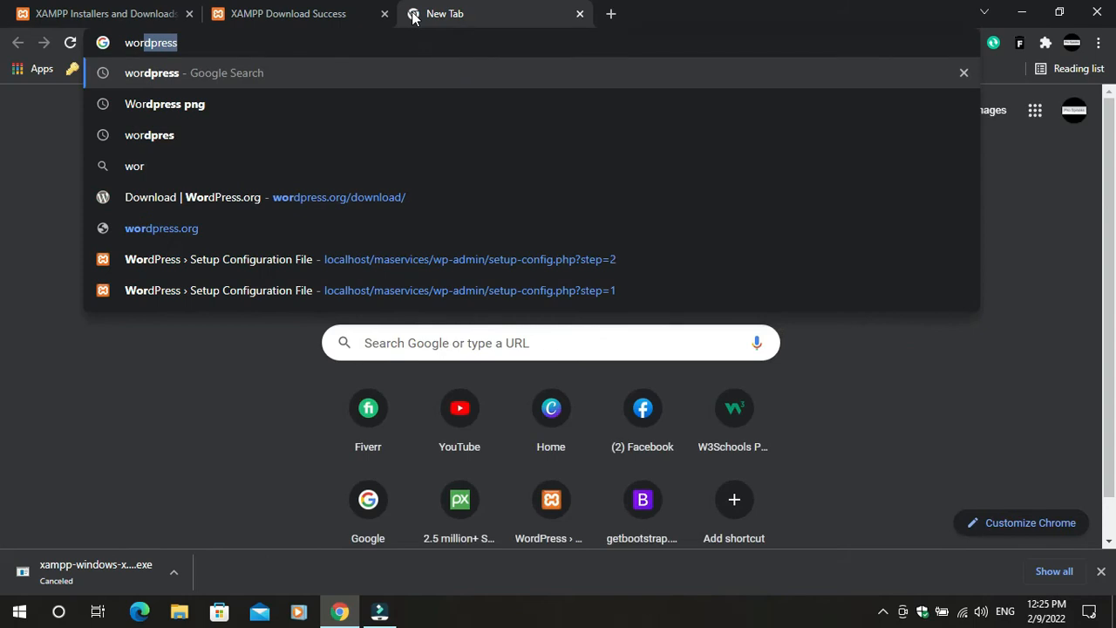
pyautogui.press('Return')
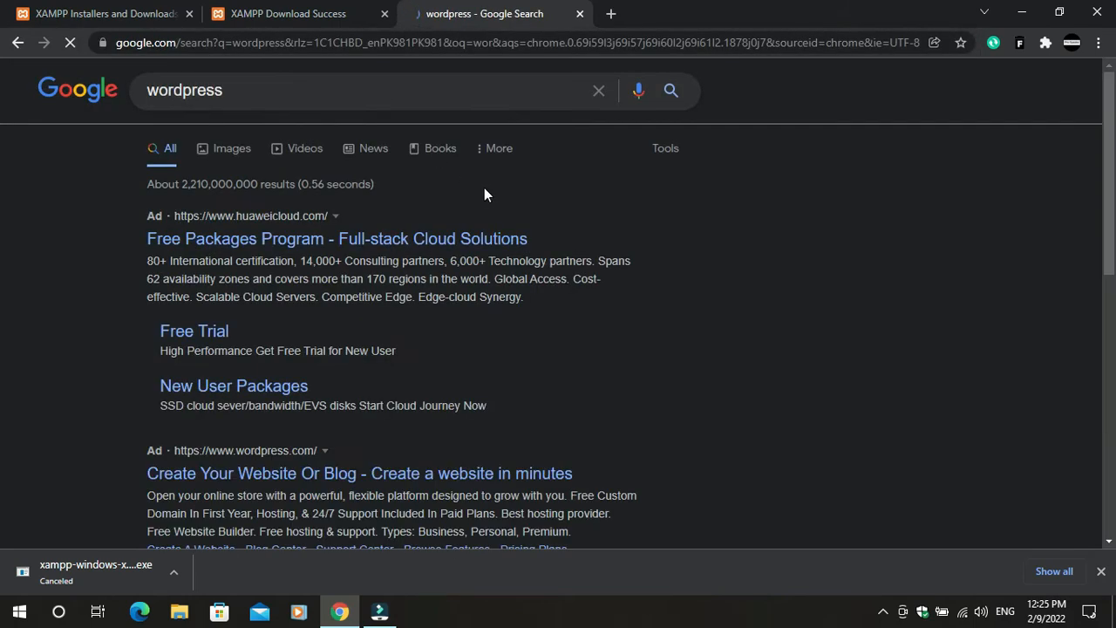
pyautogui.scroll(-1, 345, 325)
pyautogui.scroll(-5, 358, 318)
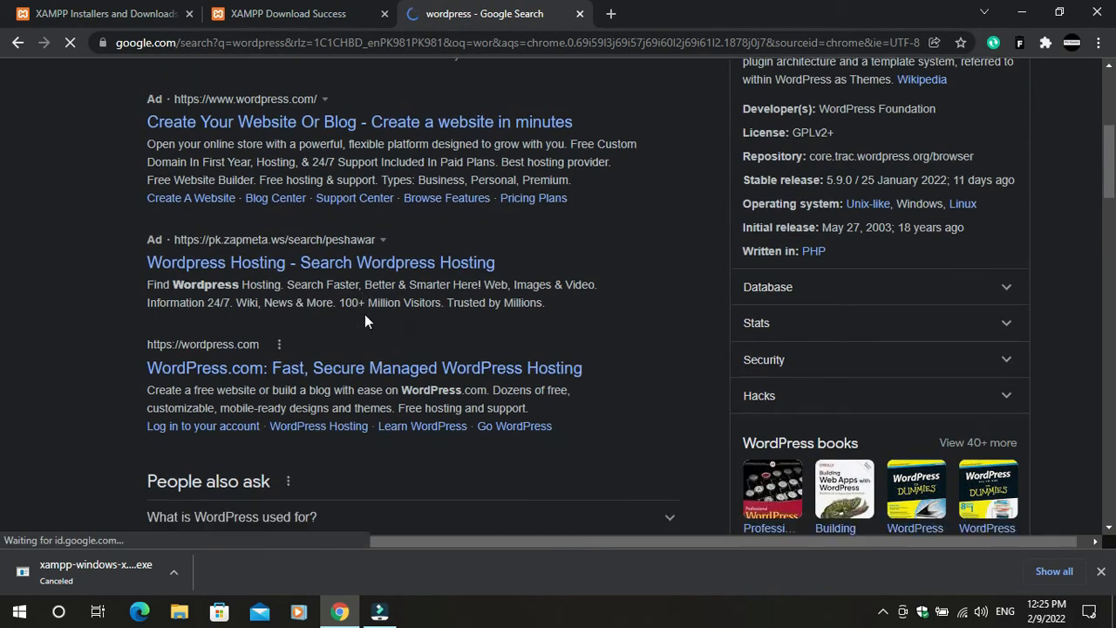
pyautogui.scroll(1, 418, 294)
pyautogui.scroll(5, 369, 236)
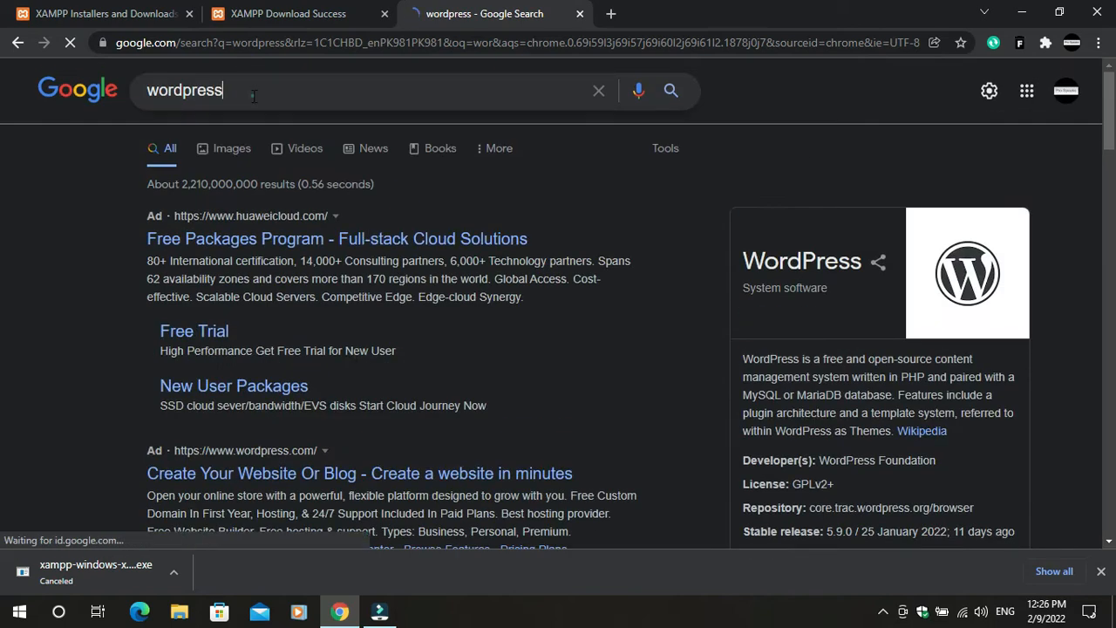
pyautogui.click(253, 94)
pyautogui.click(200, 153)
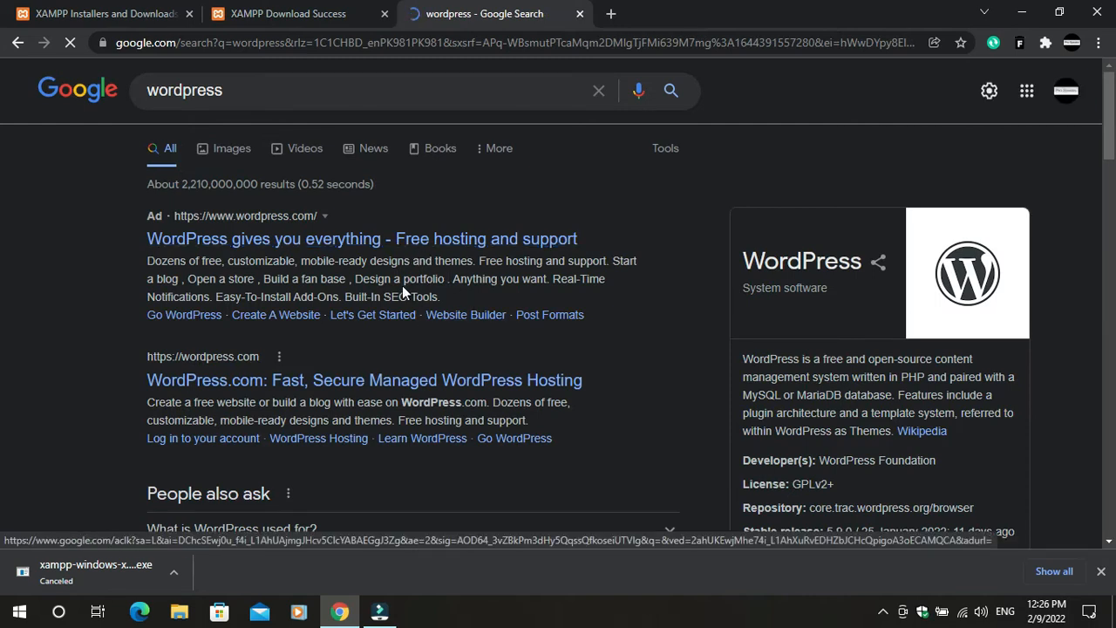
pyautogui.scroll(-7, 402, 285)
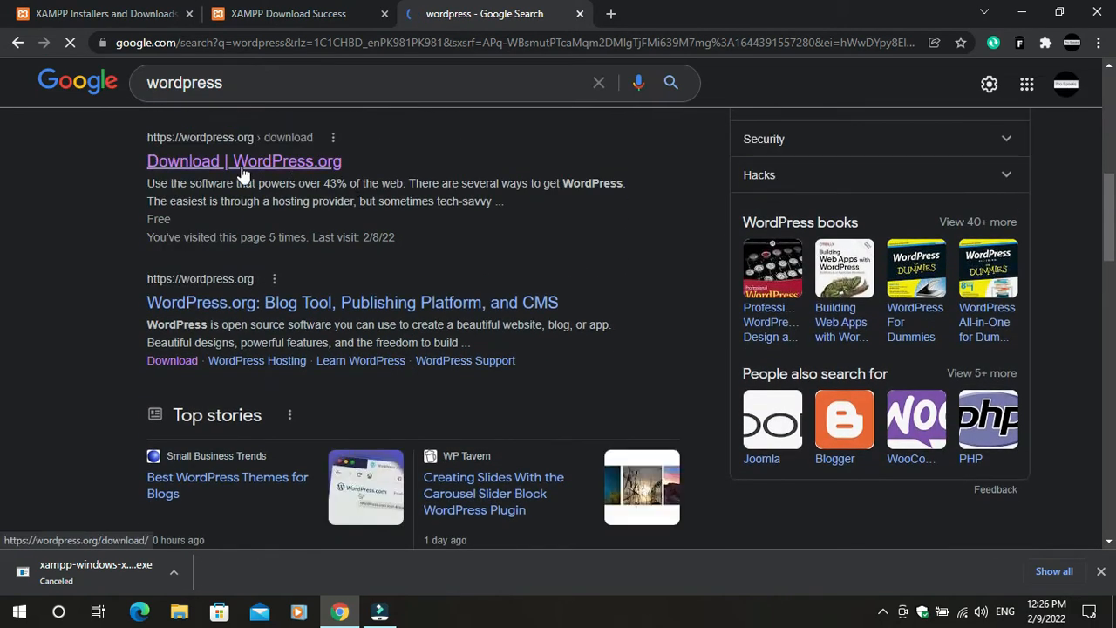
pyautogui.click(297, 166)
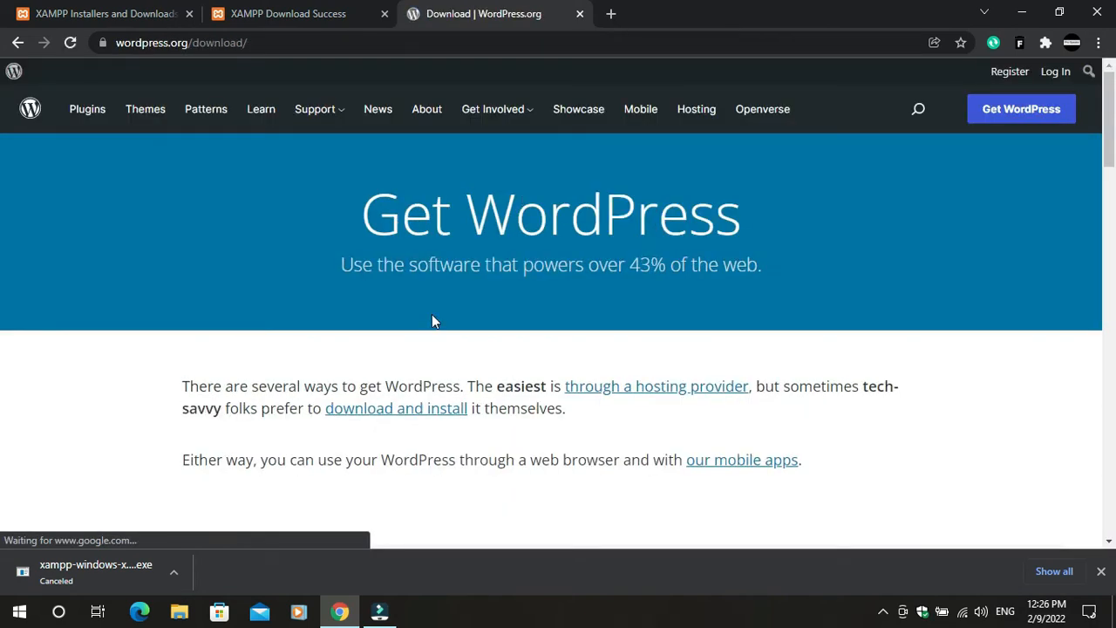
# Start the WordPress 5.9 download, cancel it, and close Chrome
pyautogui.scroll(-1, 431, 316)
pyautogui.scroll(-8, 553, 299)
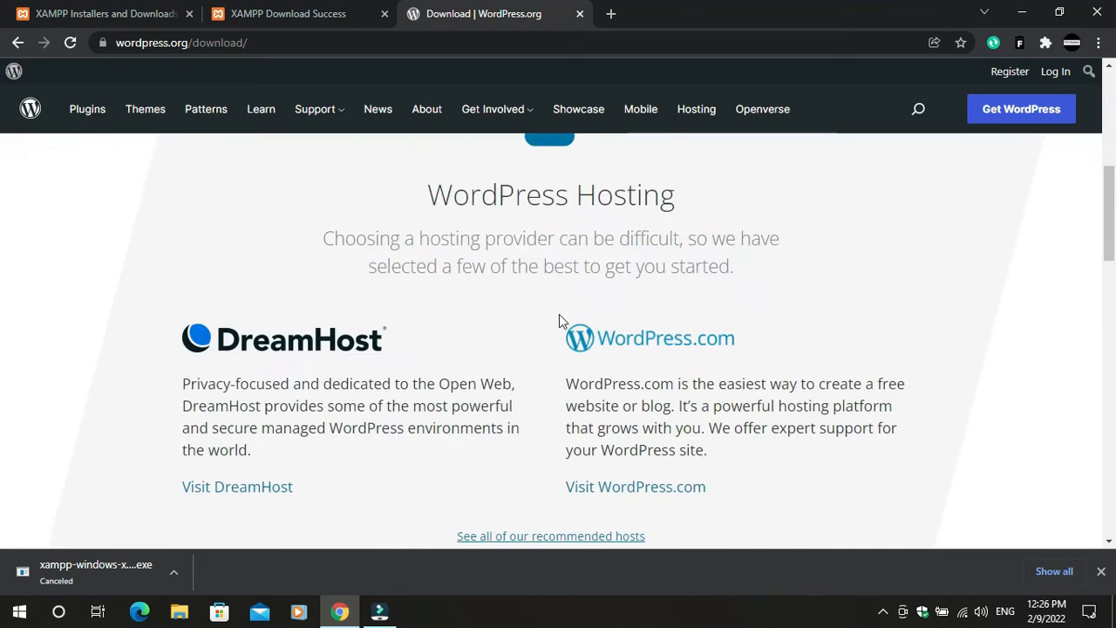
pyautogui.scroll(-2, 562, 319)
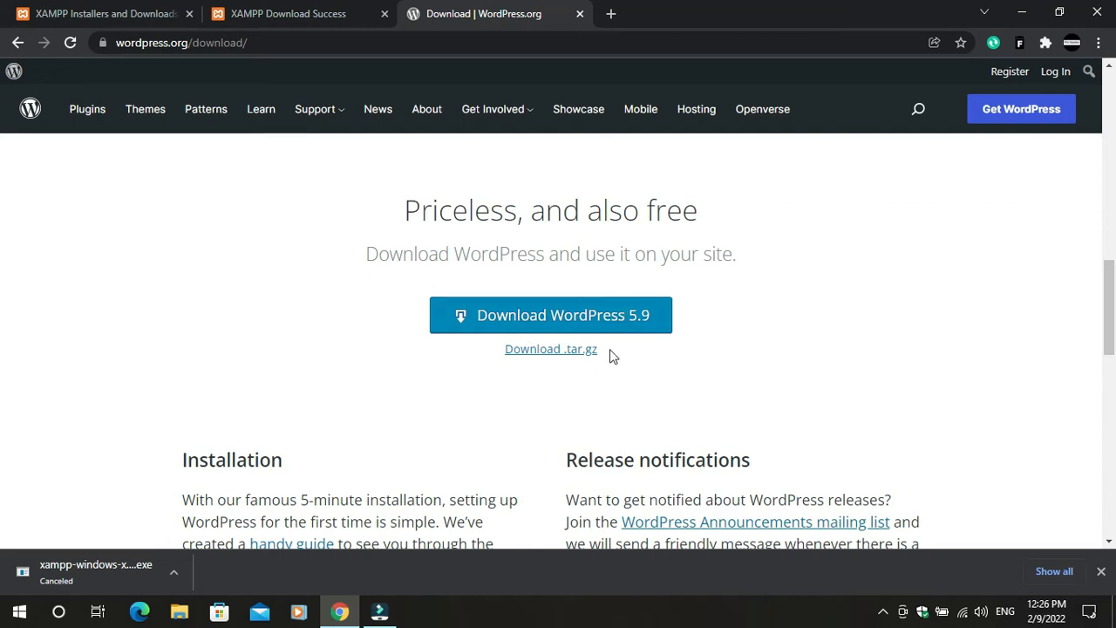
pyautogui.click(594, 325)
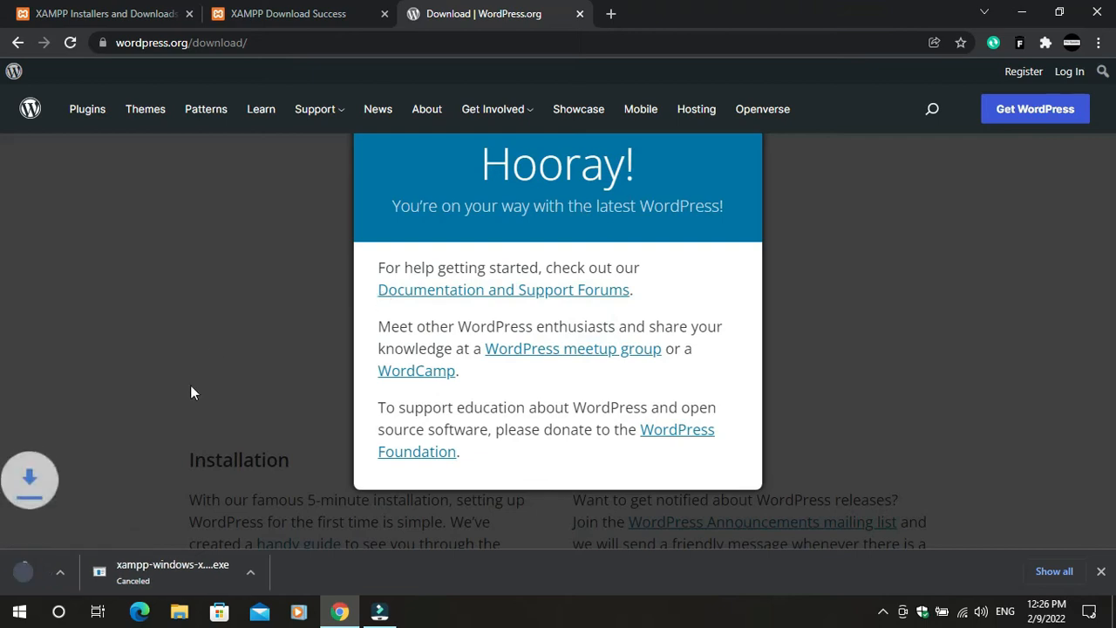
pyautogui.click(175, 573)
pyautogui.click(185, 547)
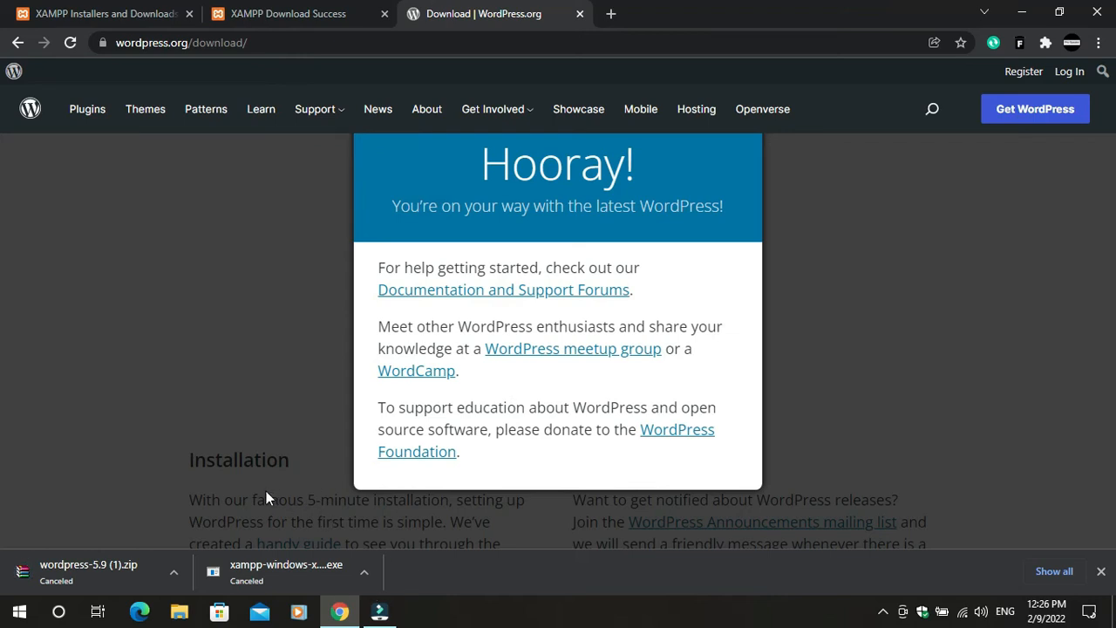
pyautogui.click(1097, 12)
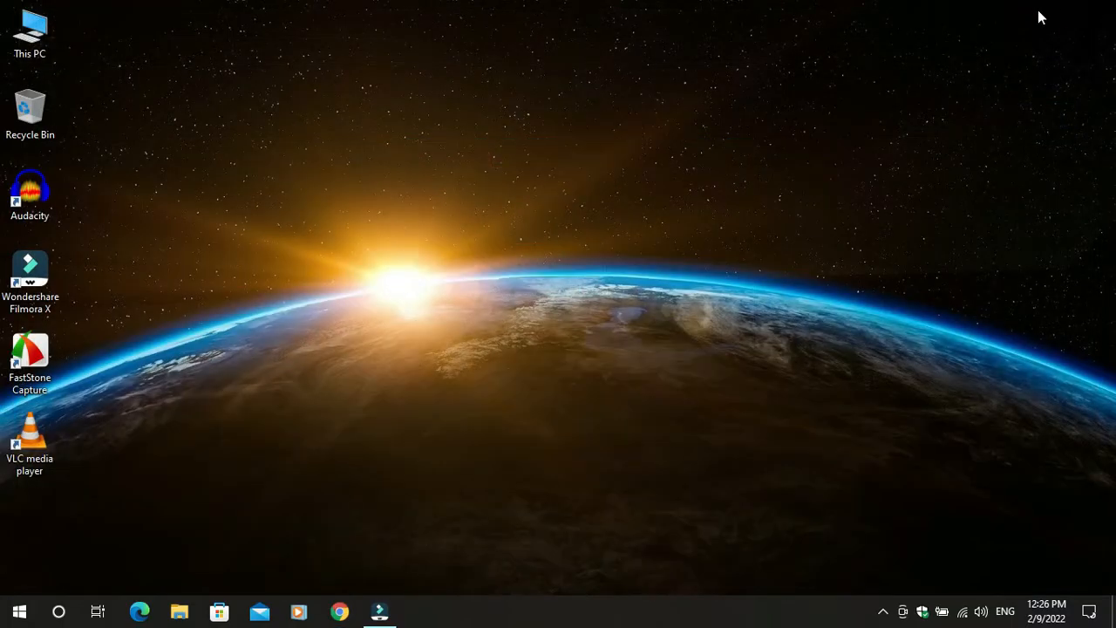
# Launch the XAMPP installer from the Downloads folder and refresh the desktop while it loads
pyautogui.doubleClick(51, 33)
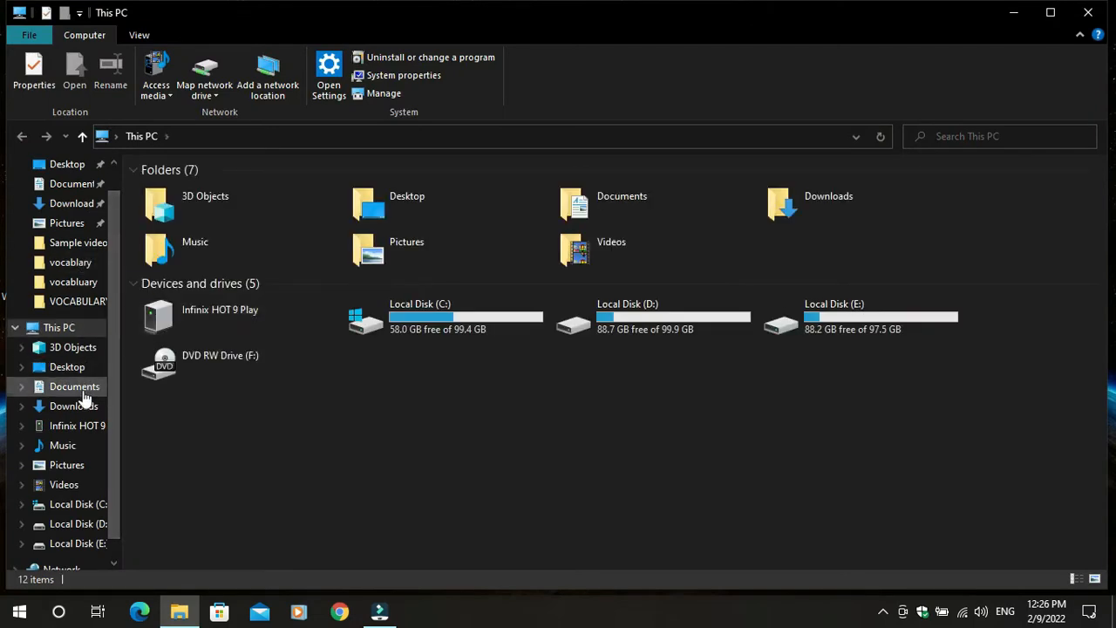
pyautogui.click(73, 407)
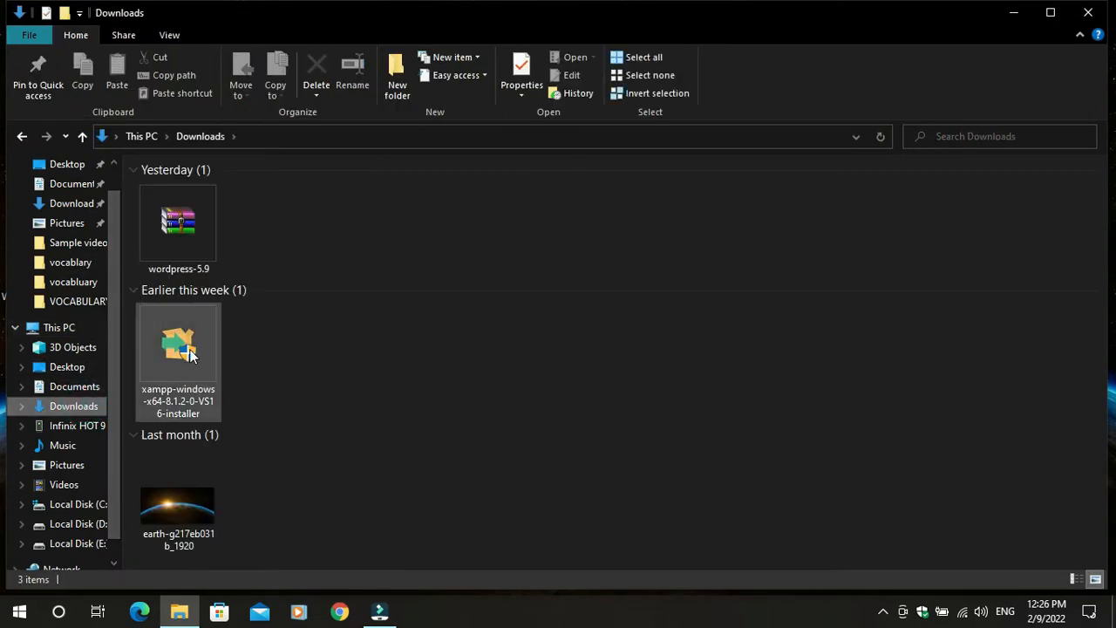
pyautogui.doubleClick(189, 349)
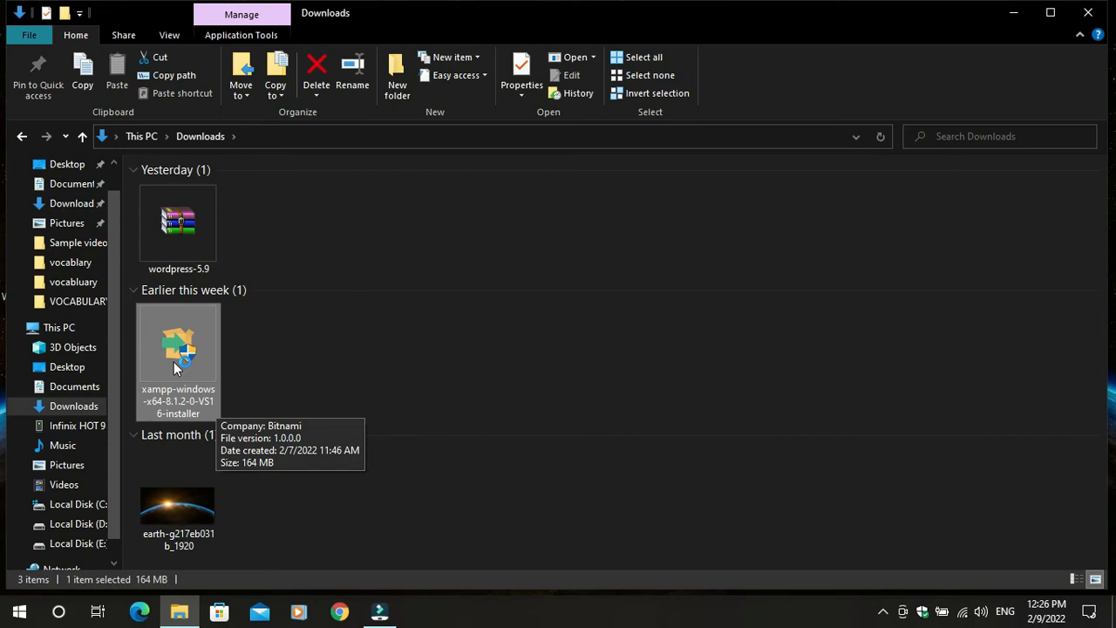
pyautogui.click(1014, 12)
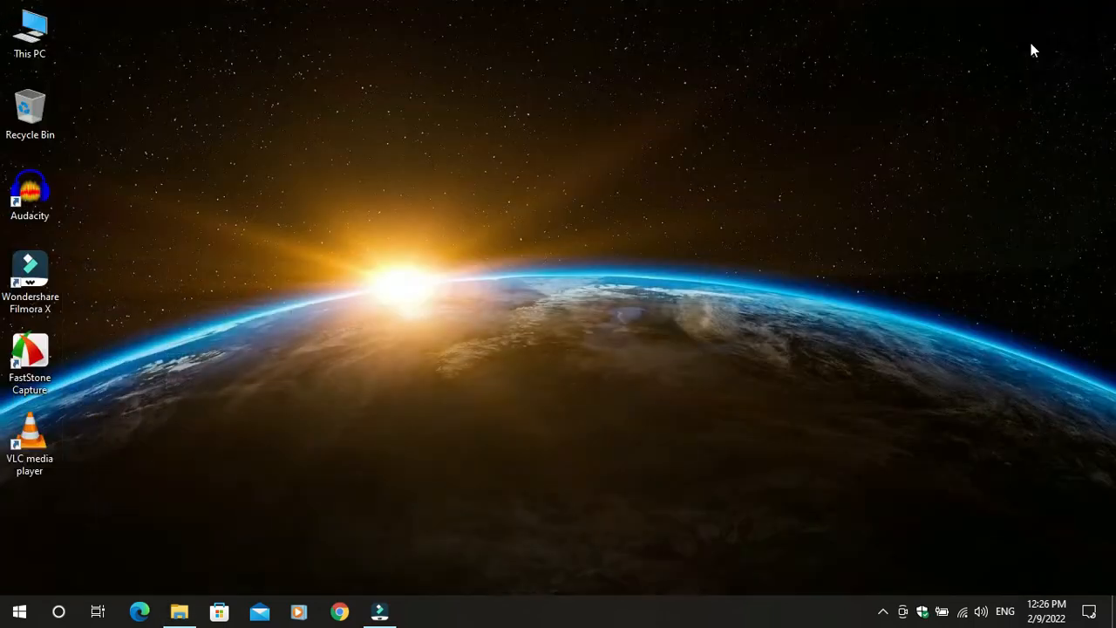
pyautogui.rightClick(379, 98)
pyautogui.click(411, 144)
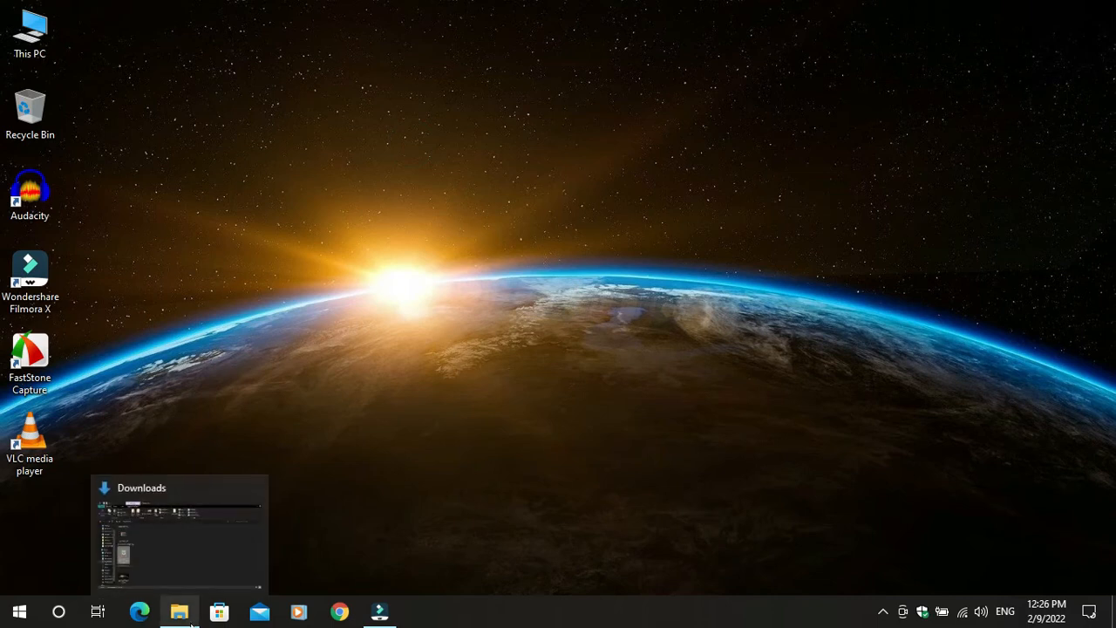
pyautogui.rightClick(336, 178)
pyautogui.click(365, 225)
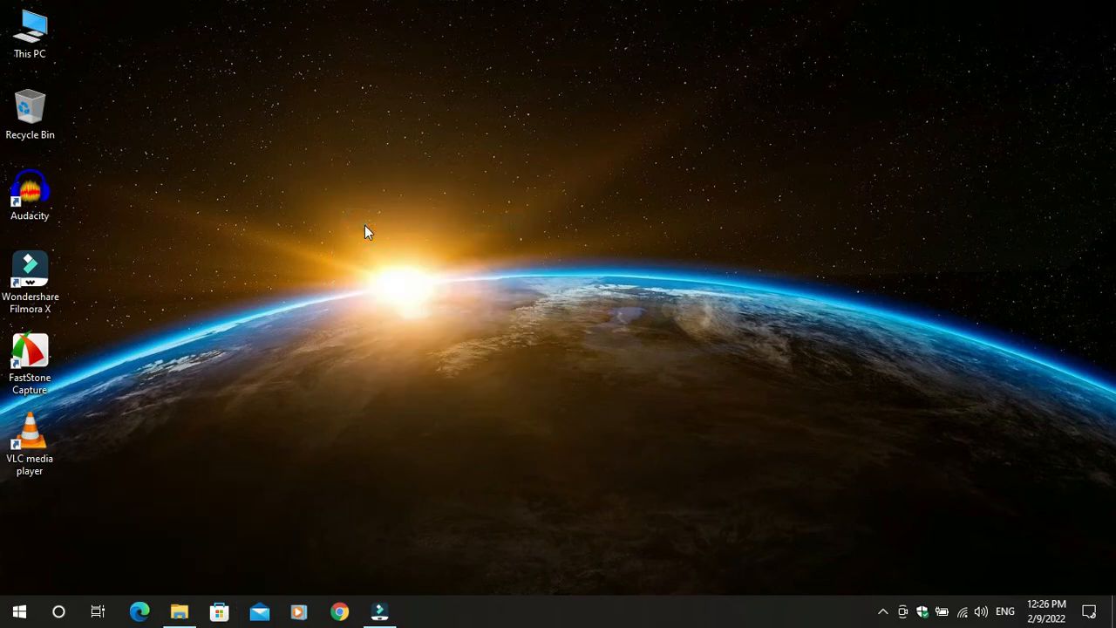
# Keep refreshing the desktop until the installer's User Account Control warning appears
pyautogui.click(178, 610)
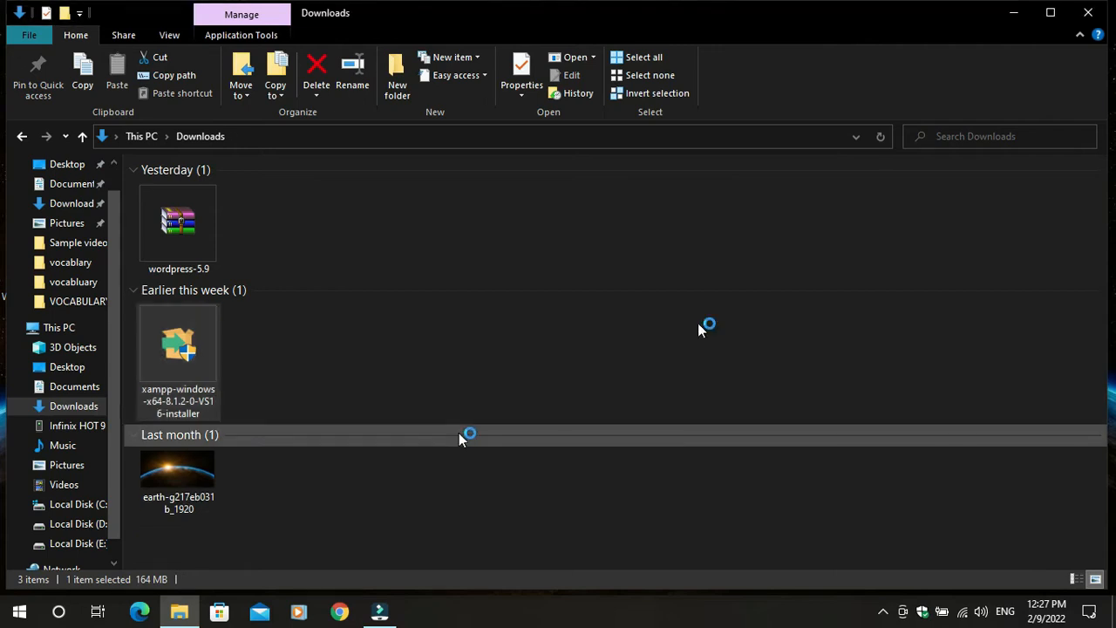
pyautogui.click(1010, 16)
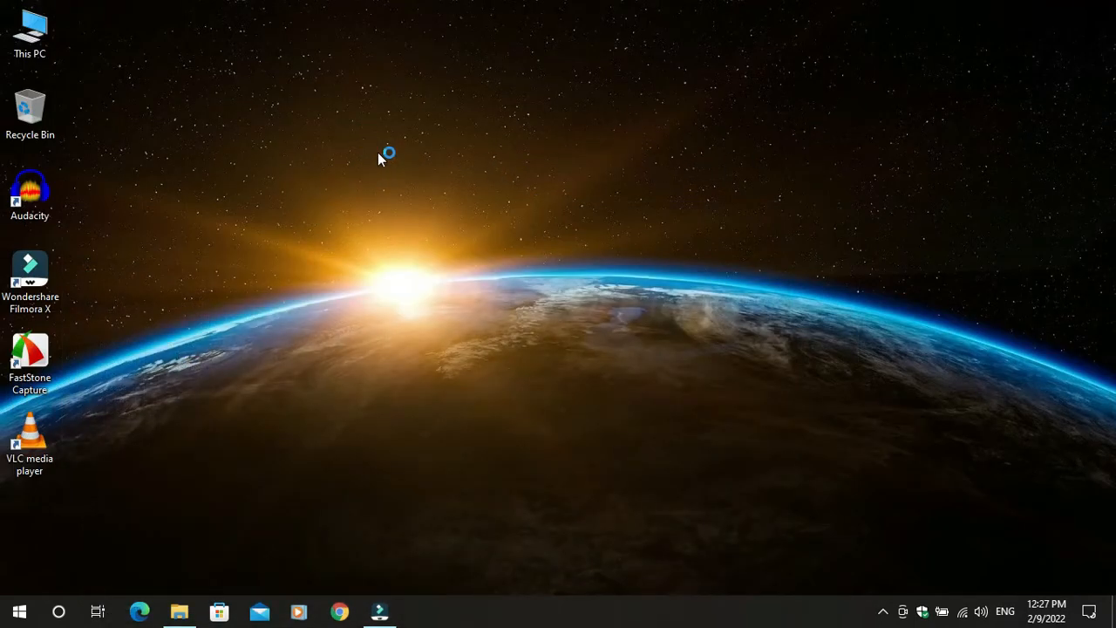
pyautogui.rightClick(355, 128)
pyautogui.click(400, 179)
pyautogui.rightClick(323, 166)
pyautogui.click(347, 212)
pyautogui.rightClick(346, 174)
pyautogui.click(421, 218)
pyautogui.rightClick(423, 199)
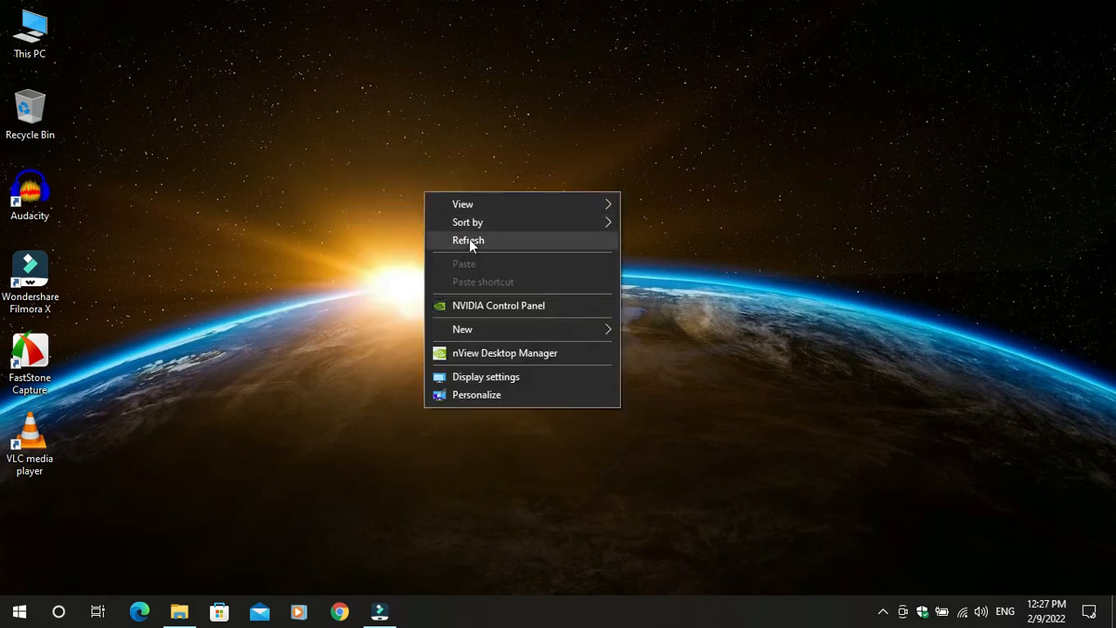
pyautogui.click(470, 241)
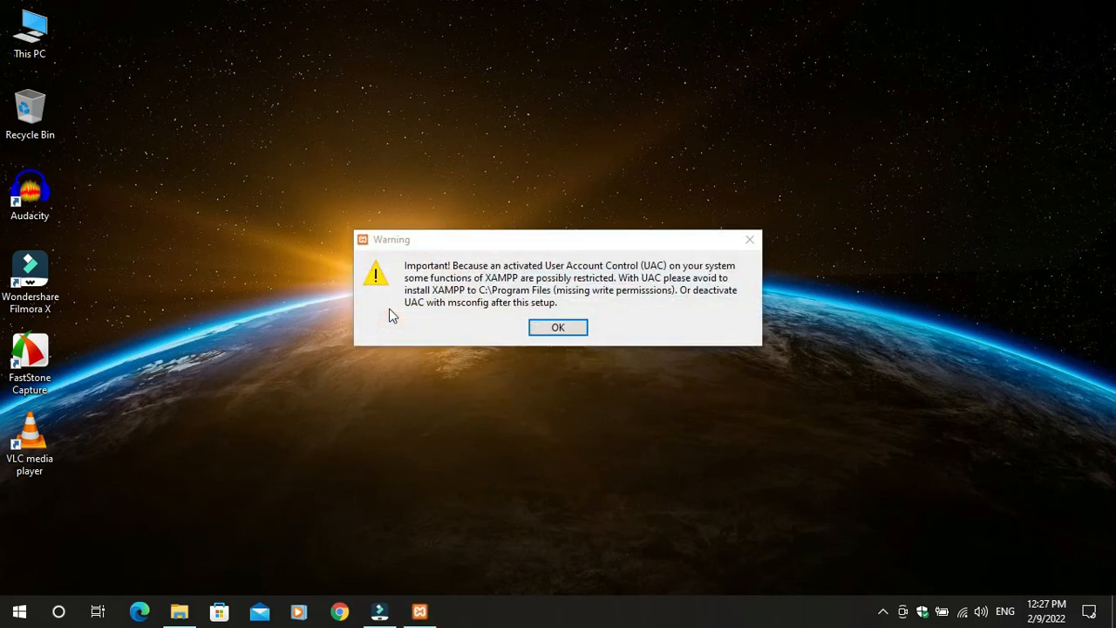
# Dismiss the UAC warning, keep all components, target C:\xampp and acknowledge the folder-not-empty warning
pyautogui.click(583, 329)
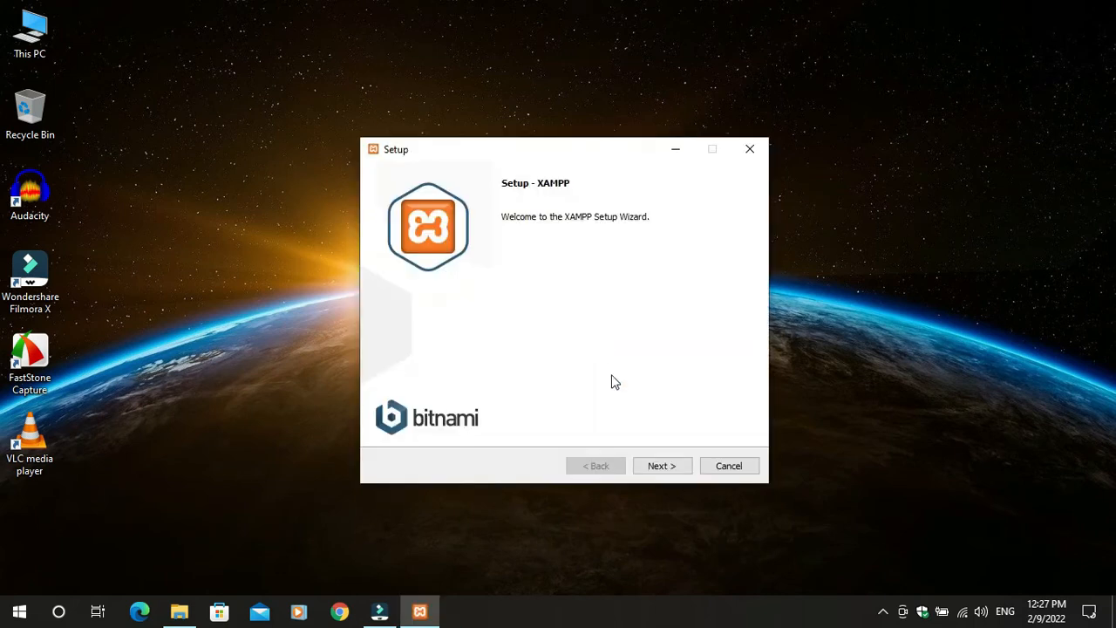
pyautogui.click(673, 466)
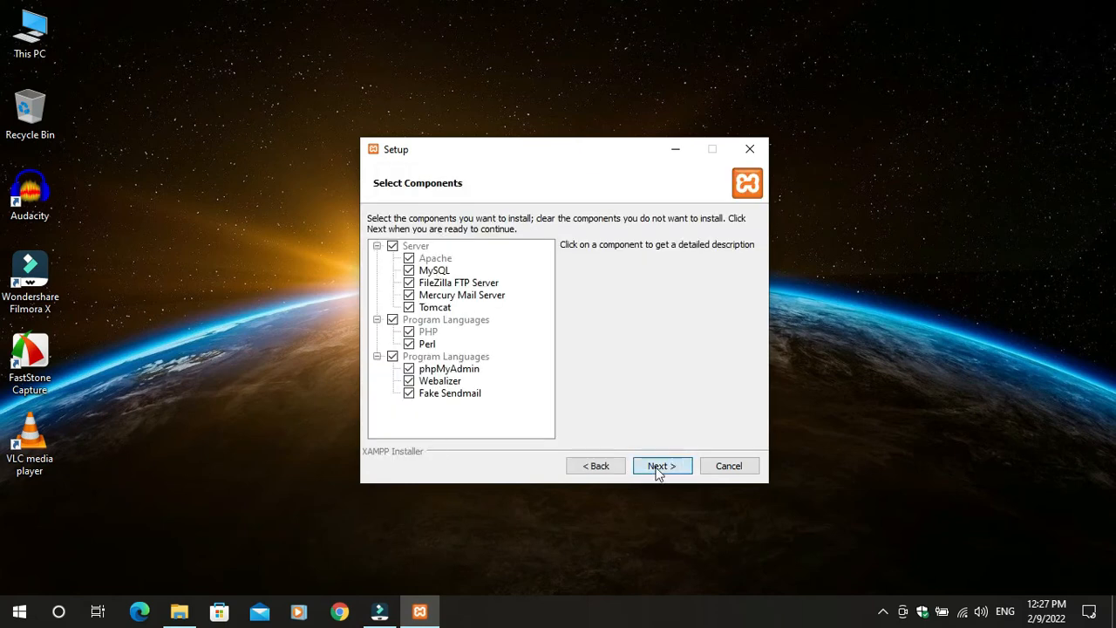
pyautogui.click(660, 465)
pyautogui.click(659, 466)
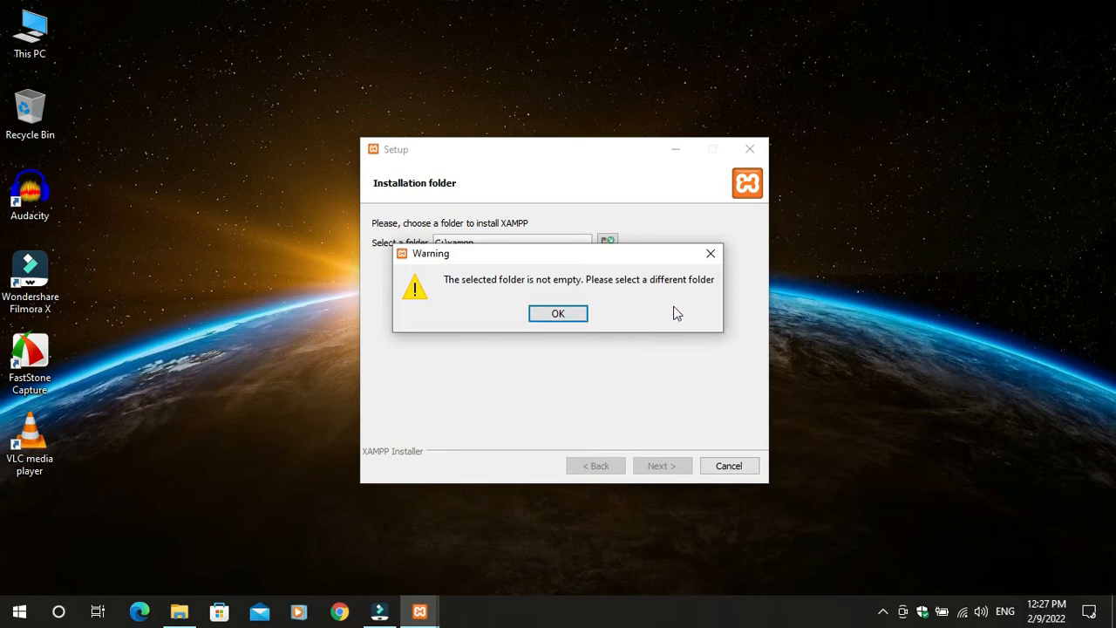
pyautogui.click(567, 315)
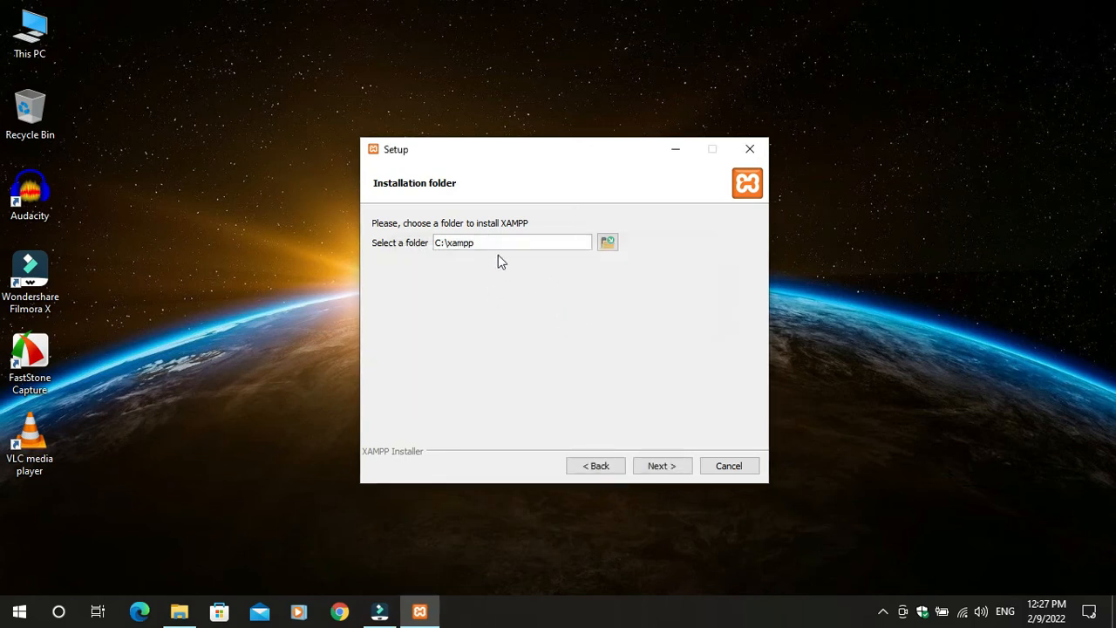
# Delete the old xampp folder from Local Disk (C:) to the Recycle Bin and close File Explorer
pyautogui.doubleClick(30, 28)
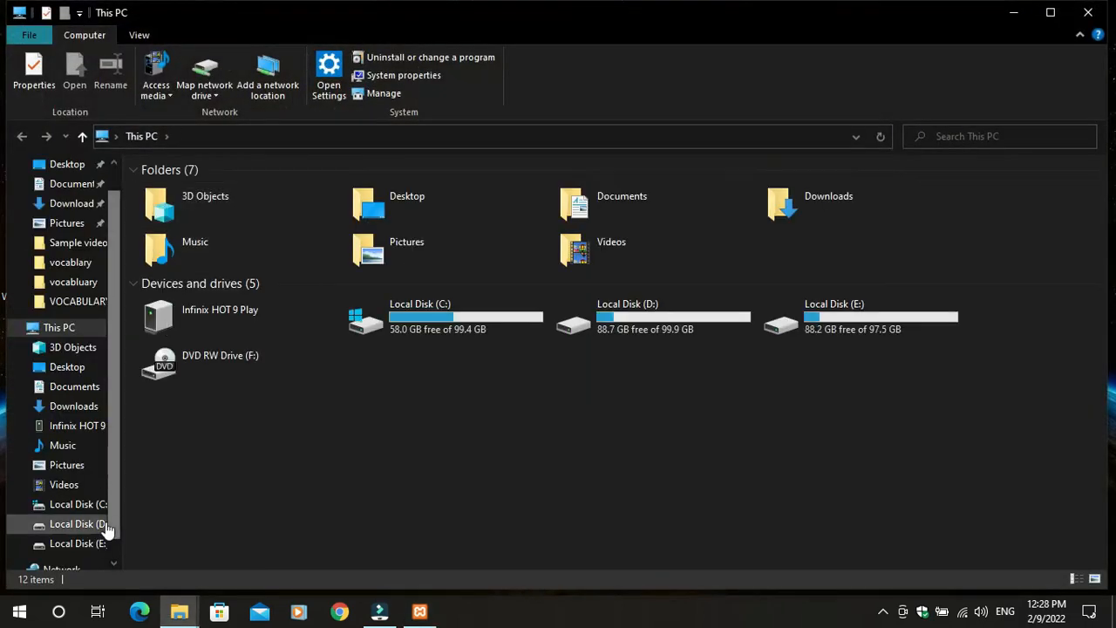
pyautogui.click(81, 503)
pyautogui.moveTo(234, 357); pyautogui.dragTo(145, 286)
pyautogui.press('Delete')
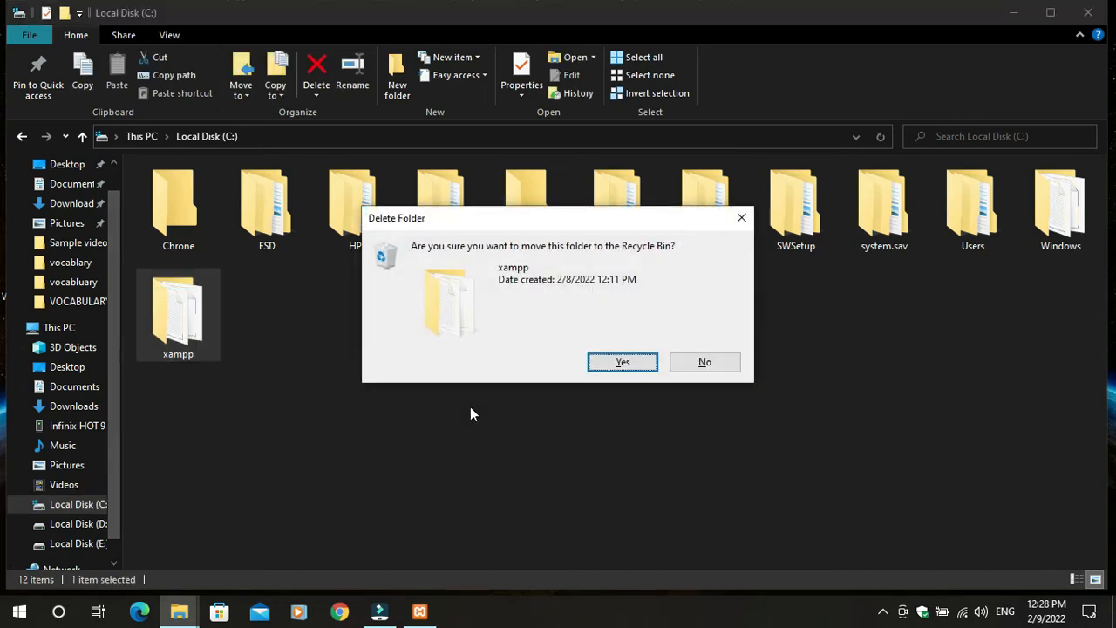
pyautogui.click(621, 362)
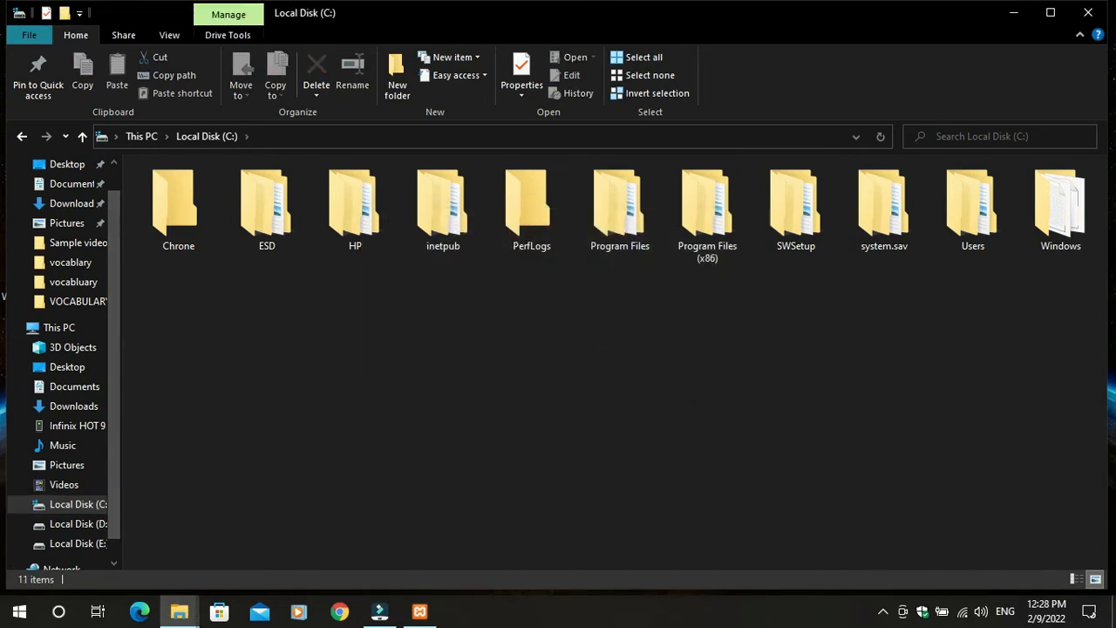
pyautogui.click(1110, 9)
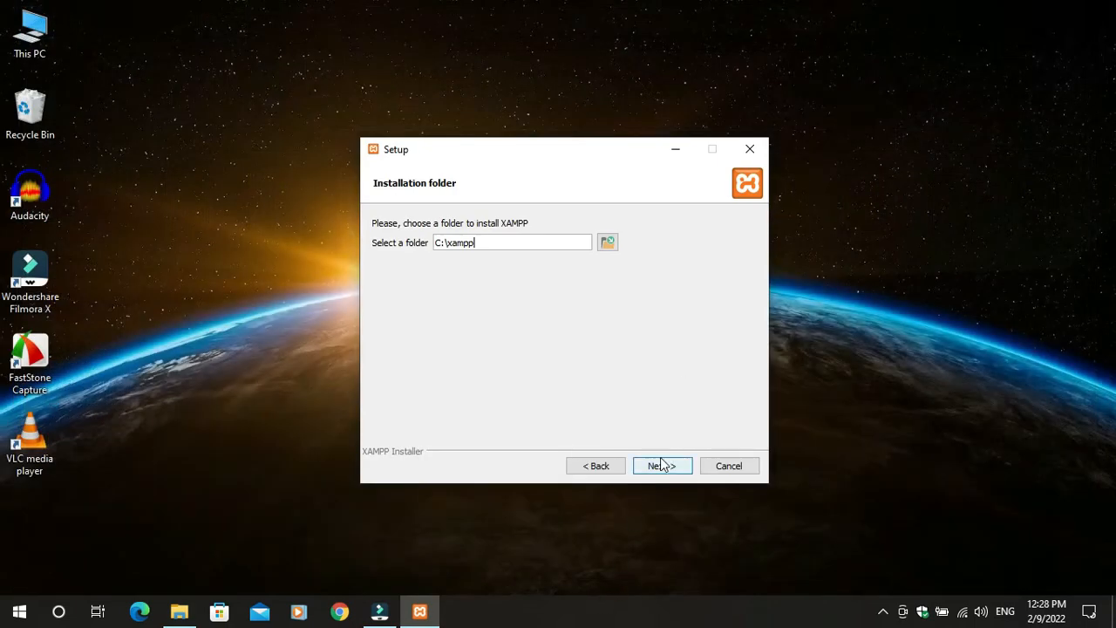
# Accept C:\xampp and English, skip the Bitnami page, and start installing XAMPP
pyautogui.click(661, 466)
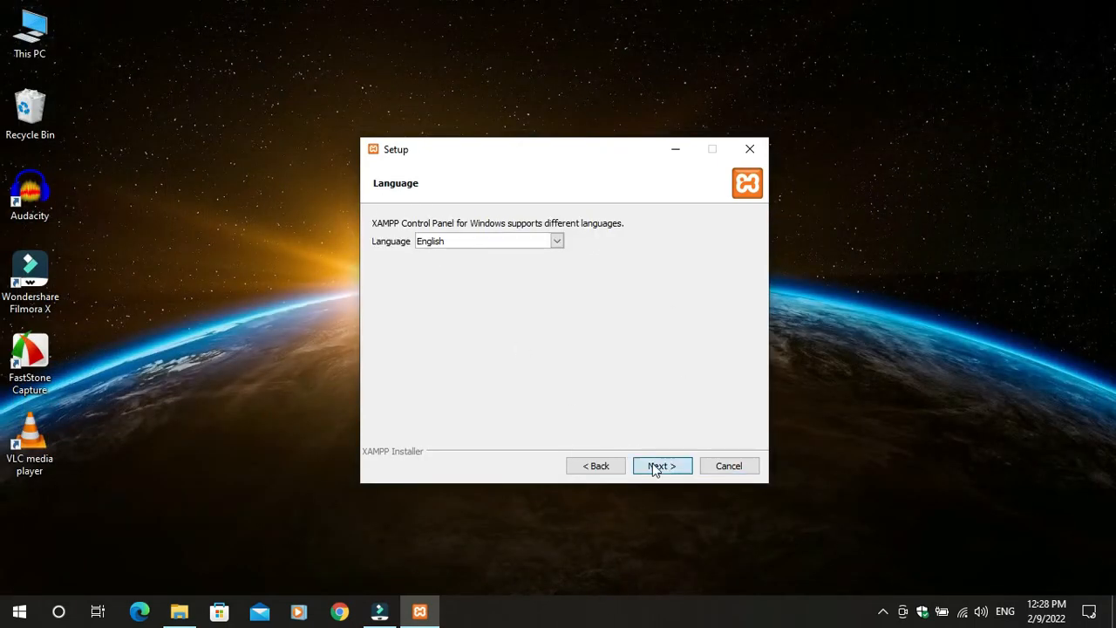
pyautogui.click(656, 470)
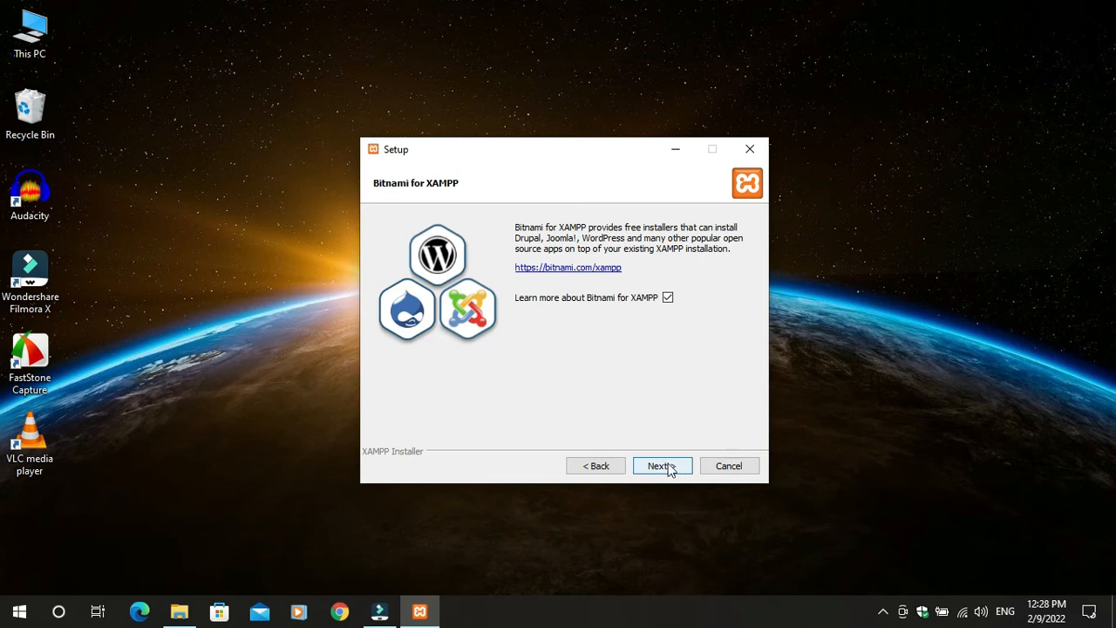
pyautogui.doubleClick(669, 468)
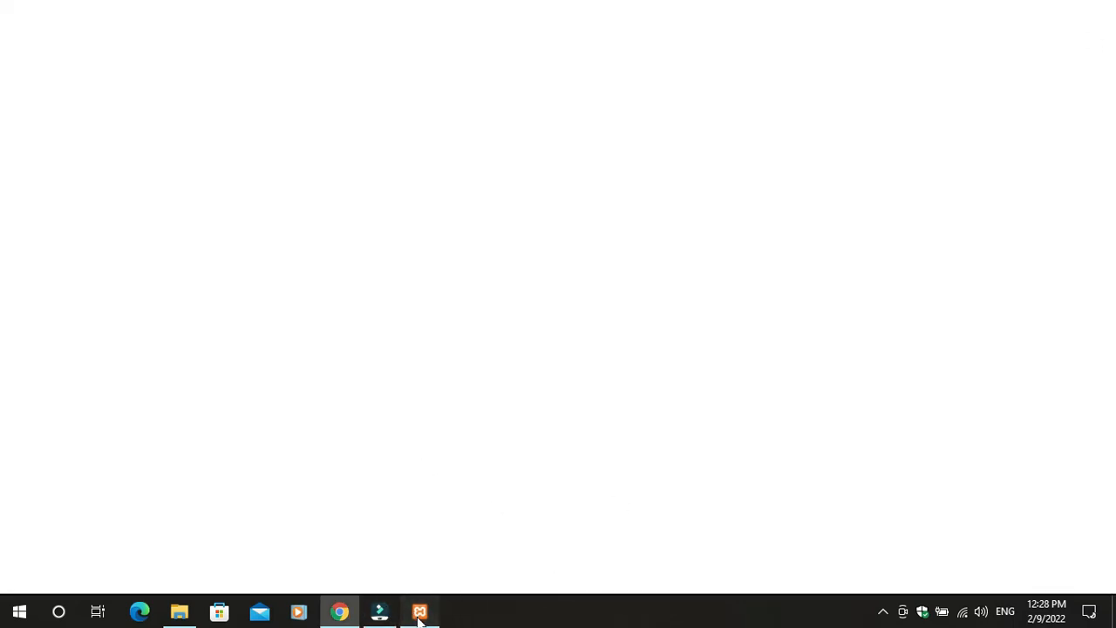
# Wait for installation to complete, then untick starting the Control Panel now
pyautogui.click(342, 614)
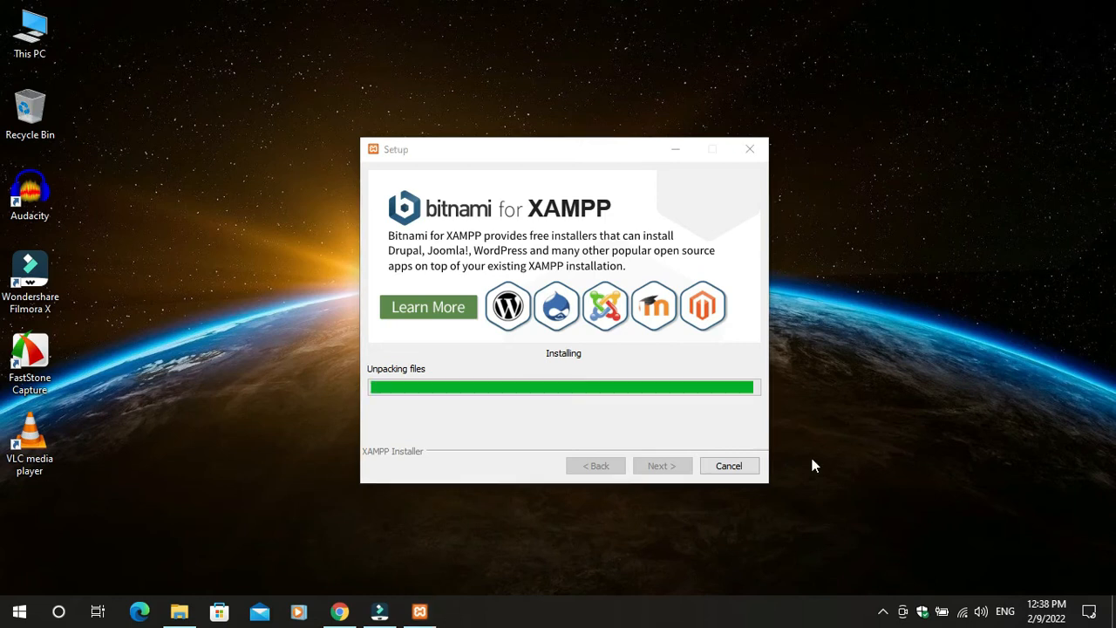
pyautogui.rightClick(862, 328)
pyautogui.click(891, 379)
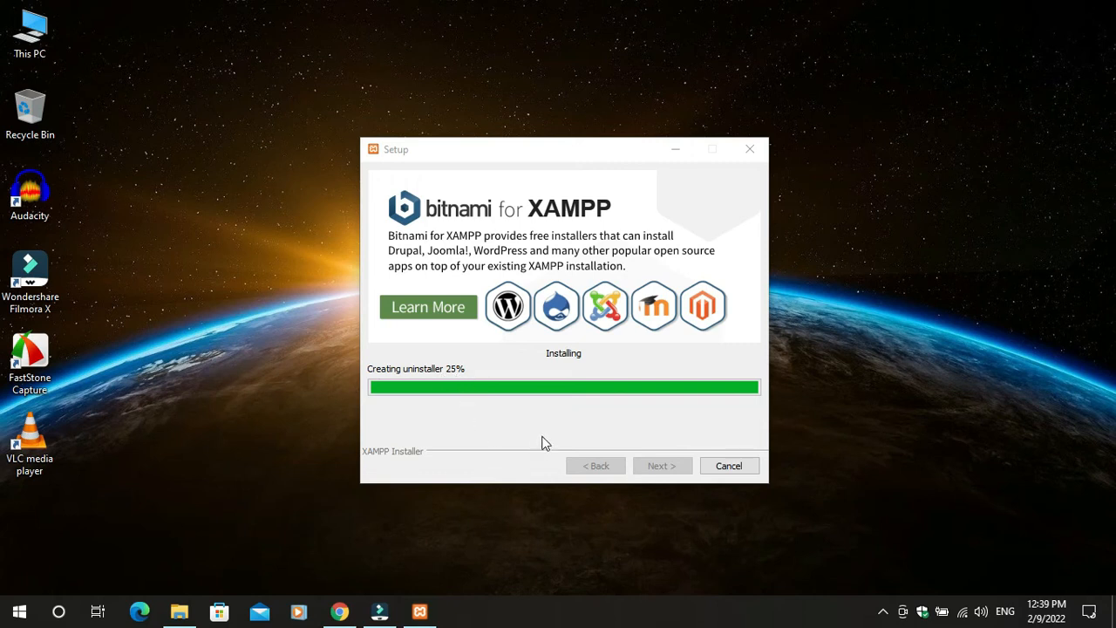
pyautogui.rightClick(793, 50)
pyautogui.click(806, 99)
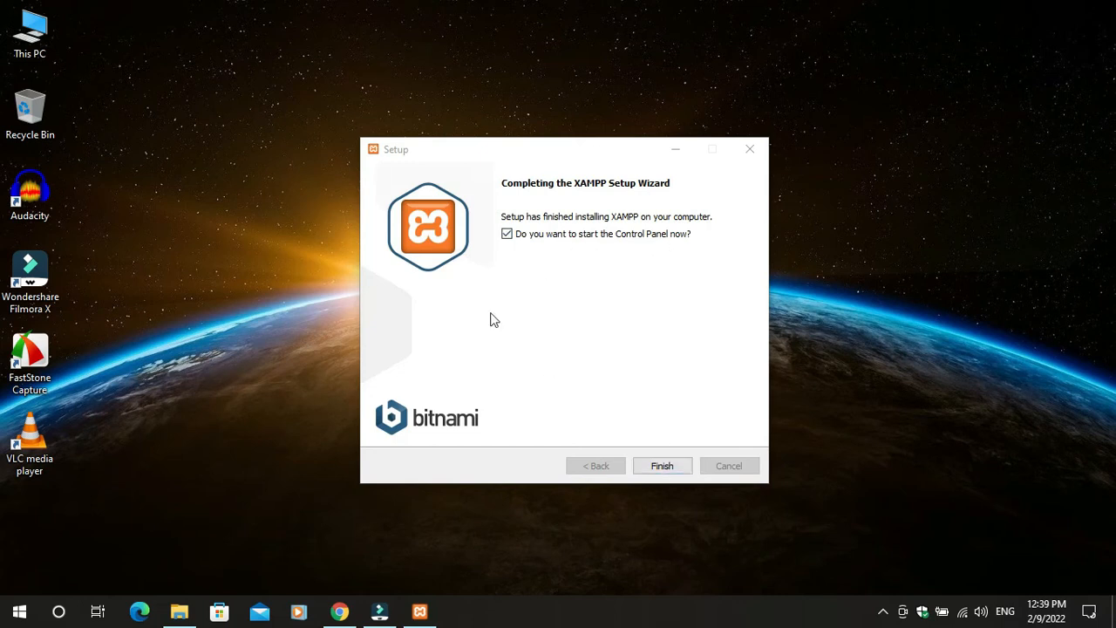
pyautogui.click(506, 234)
# Finish XAMPP Setup and close the Bitnami for XAMPP page it opened in Chrome
pyautogui.click(656, 468)
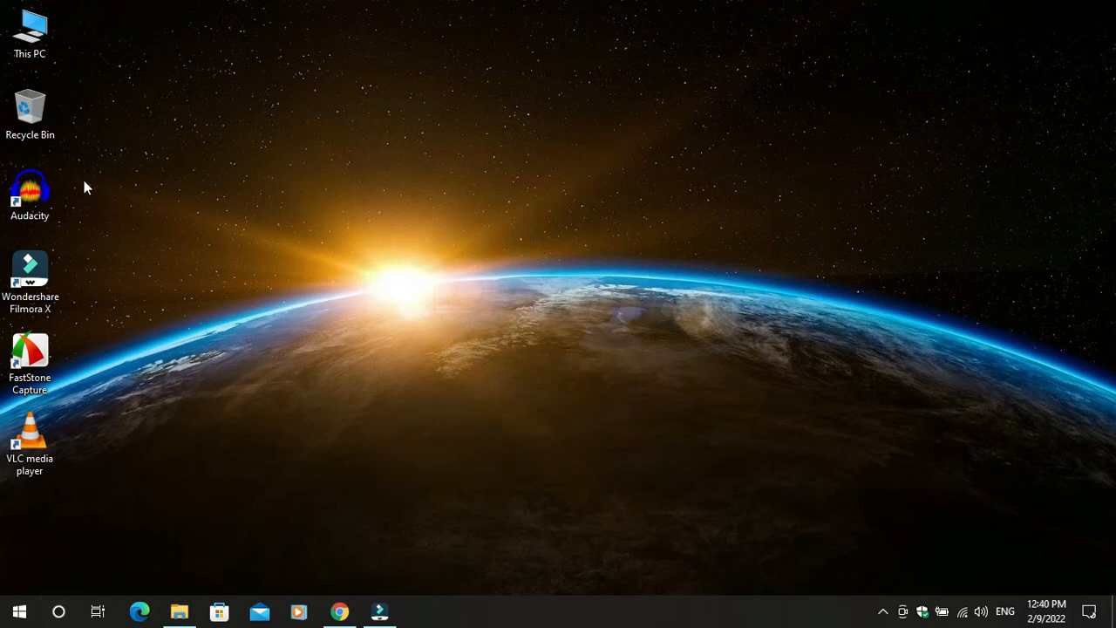
pyautogui.click(339, 612)
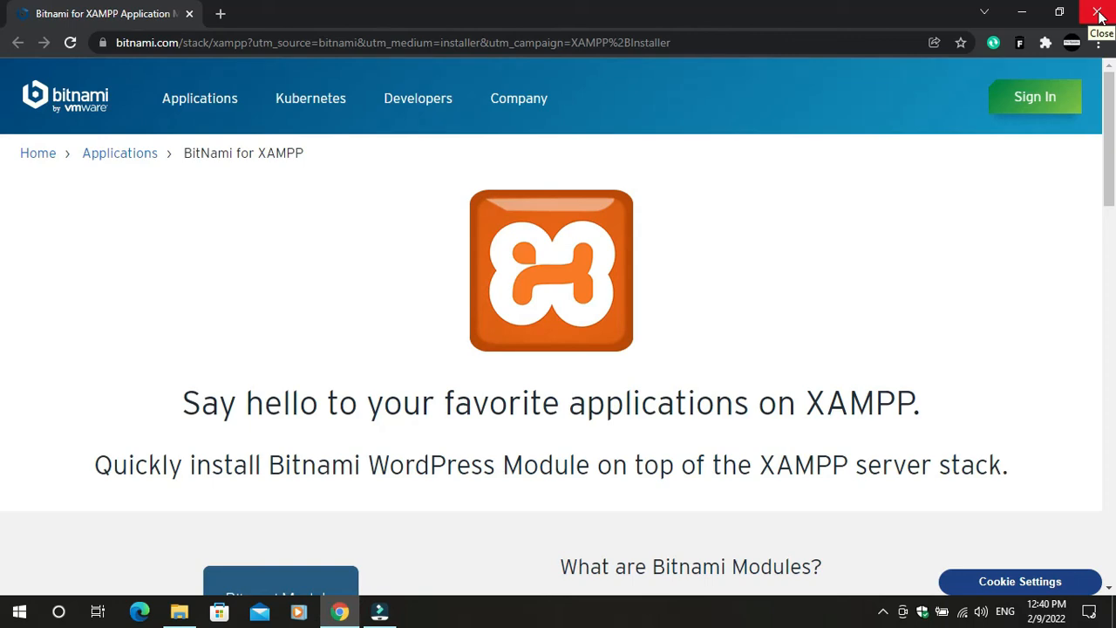
pyautogui.click(1100, 15)
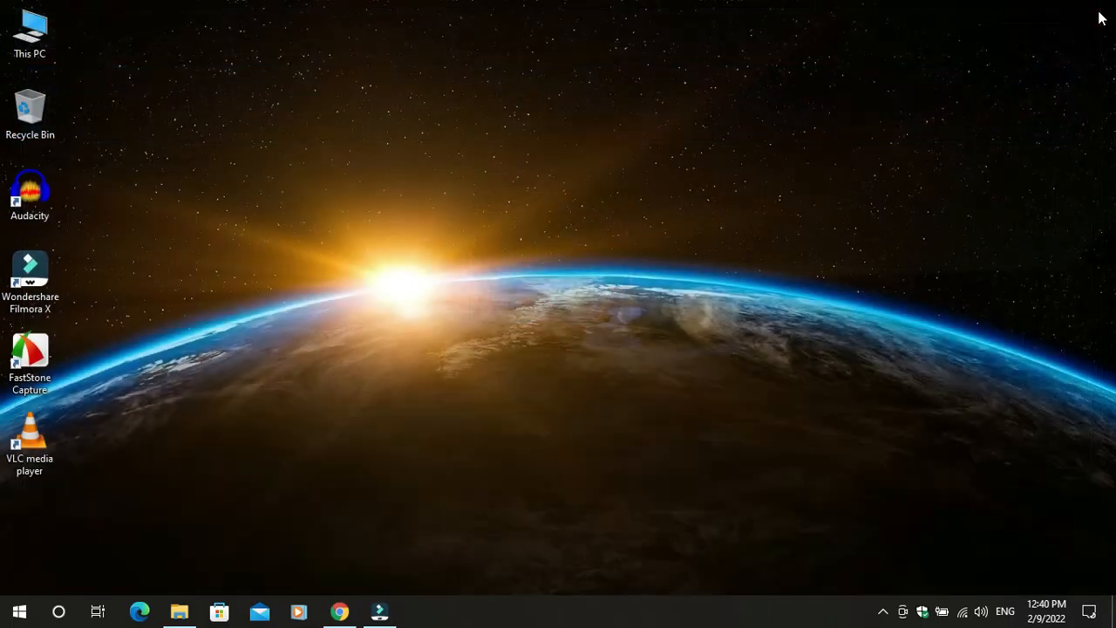
# Extract wordpress-5.9.zip in Downloads using Extract Here, producing a wordpress folder
pyautogui.doubleClick(29, 33)
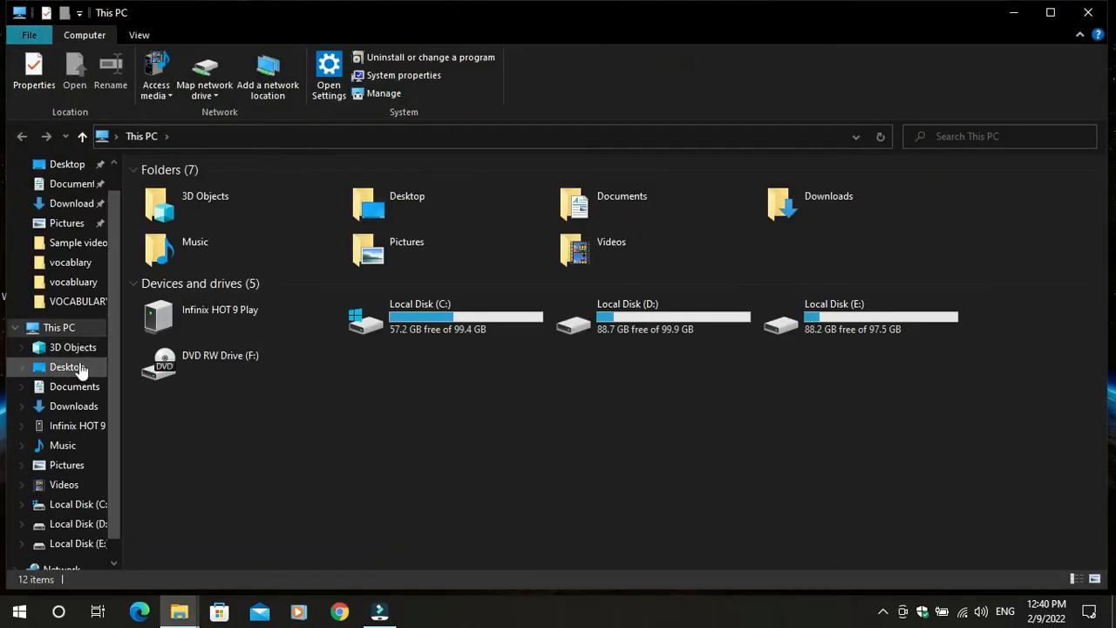
pyautogui.click(74, 407)
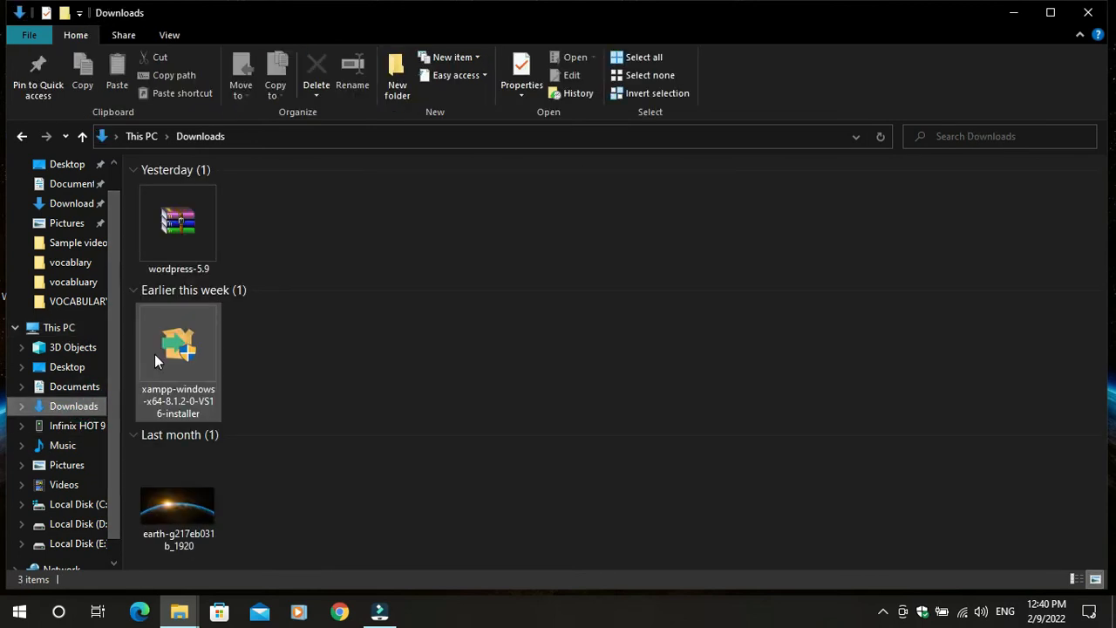
pyautogui.doubleClick(203, 238)
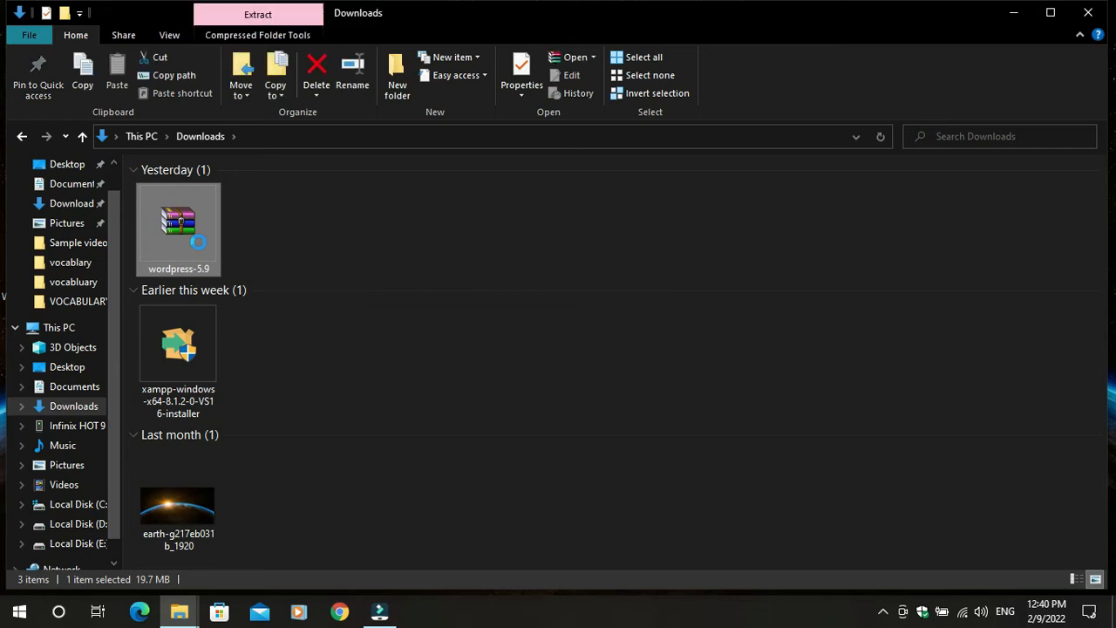
pyautogui.rightClick(199, 242)
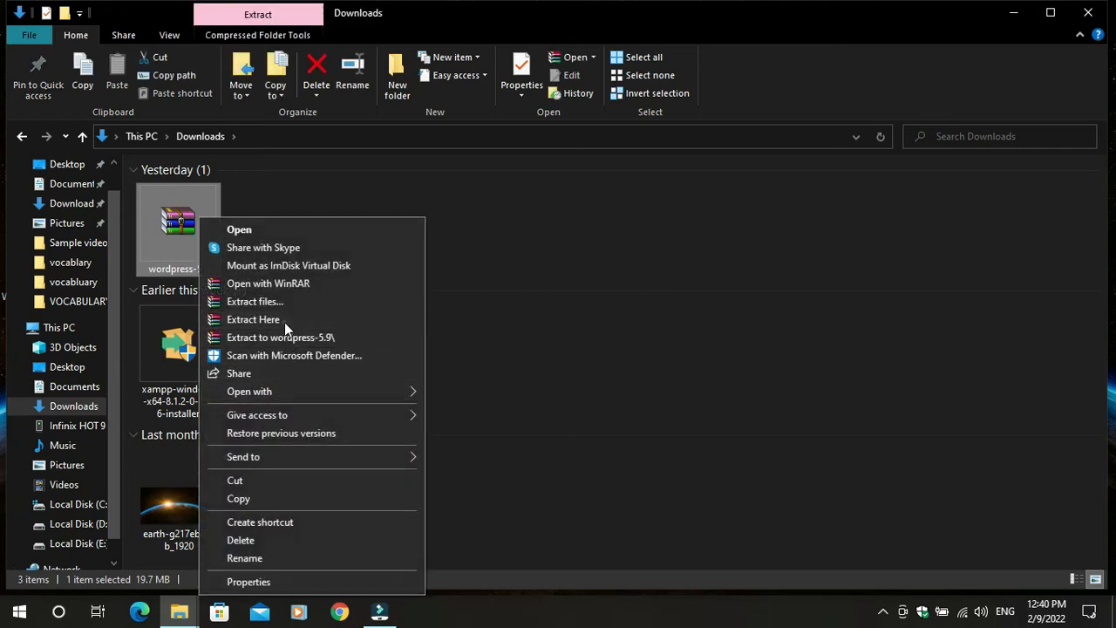
pyautogui.click(285, 322)
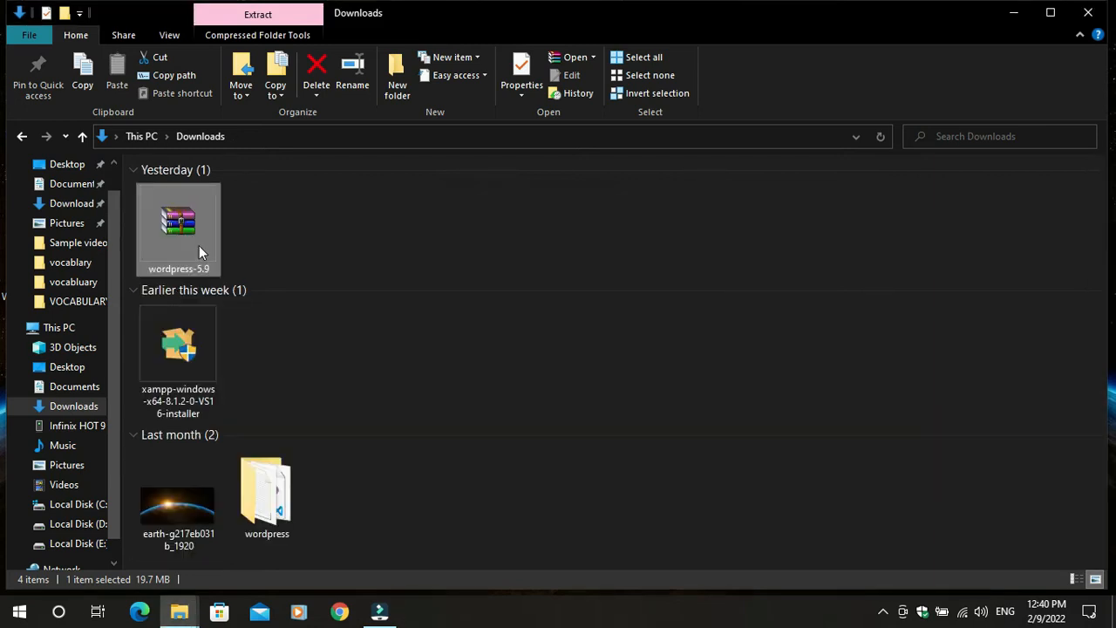
pyautogui.click(366, 560)
# Copy the extracted wordpress folder and paste it into C:\xampp\htdocs
pyautogui.rightClick(276, 505)
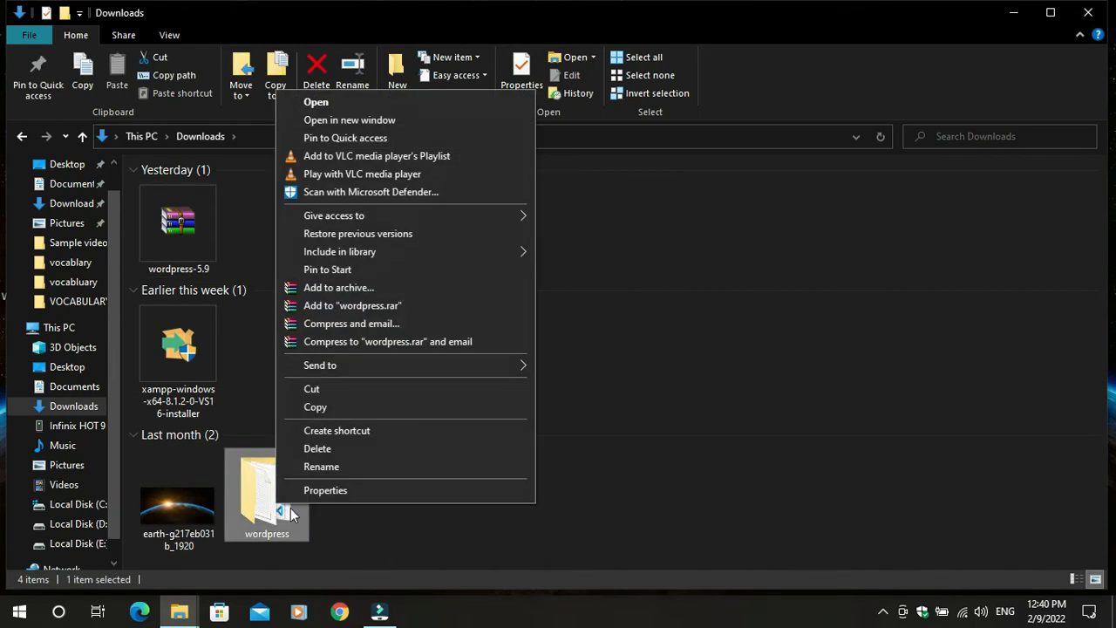
pyautogui.click(319, 408)
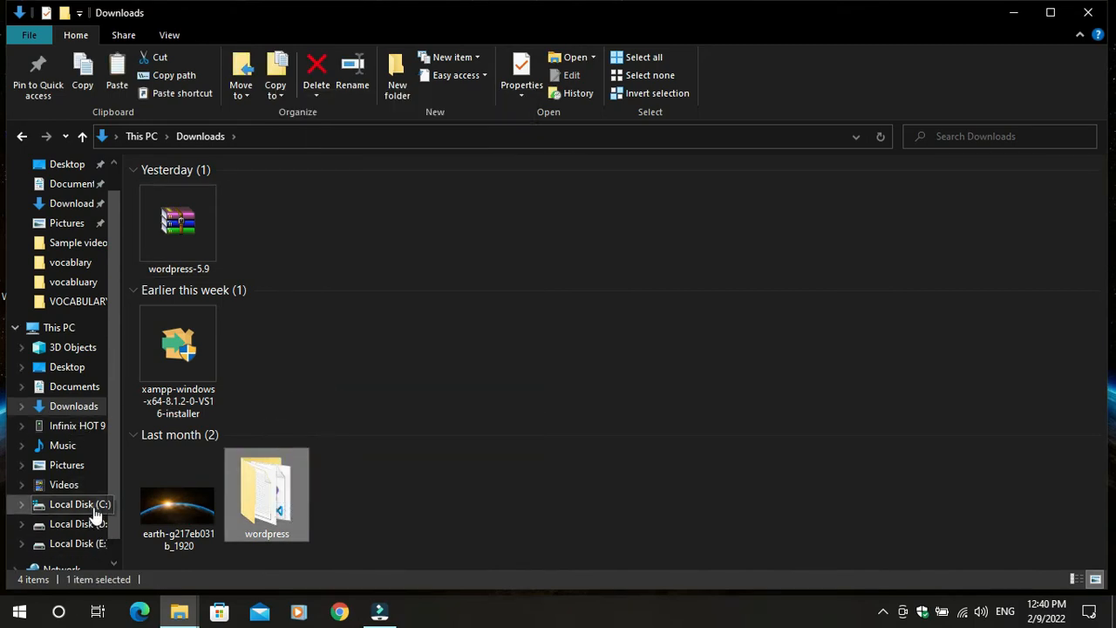
pyautogui.click(92, 513)
pyautogui.doubleClick(154, 323)
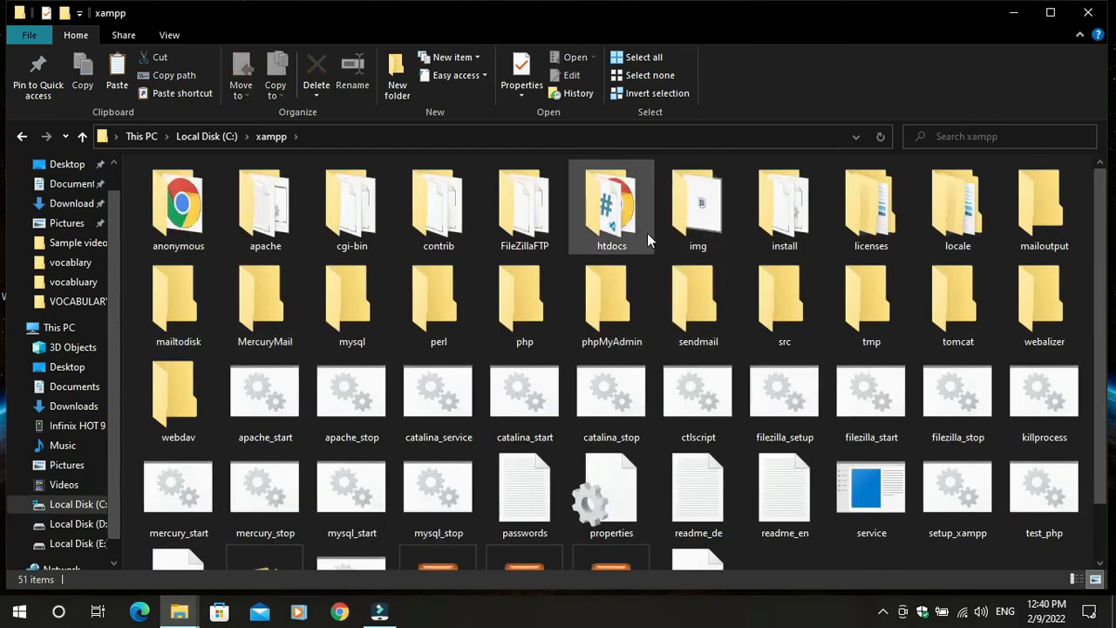
pyautogui.click(616, 225)
pyautogui.doubleClick(616, 225)
pyautogui.rightClick(583, 358)
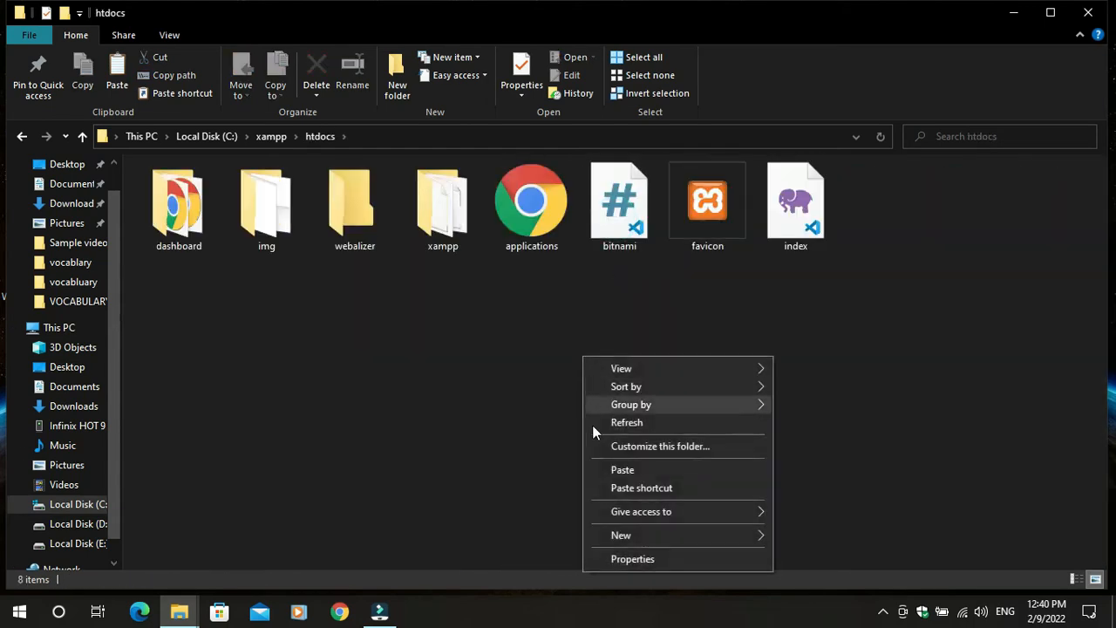
pyautogui.click(621, 472)
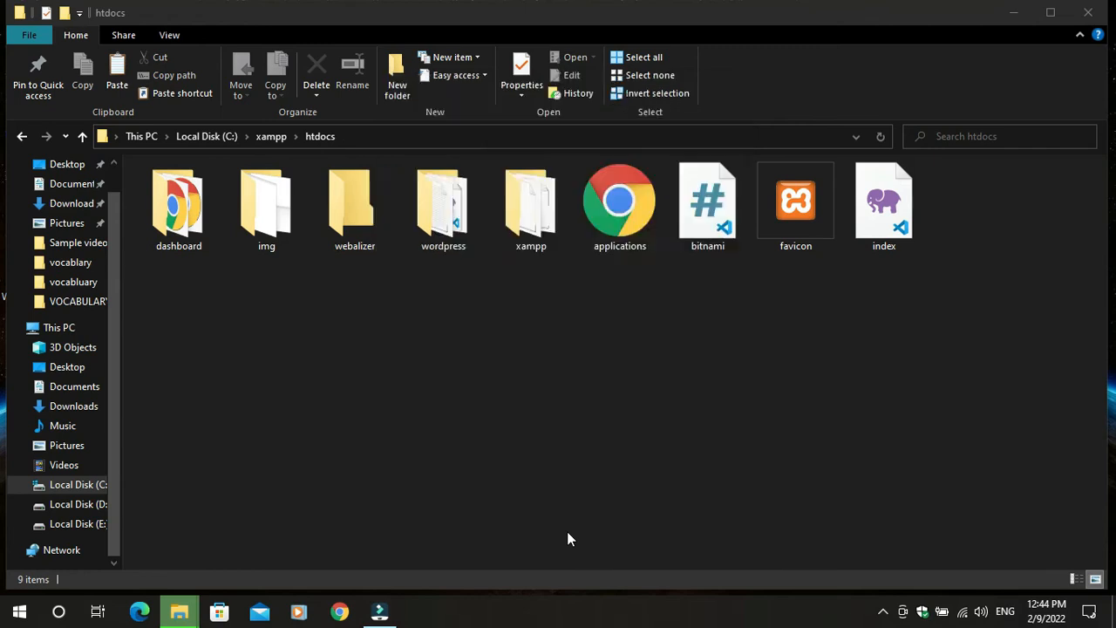
# Rename the wordpress folder in htdocs to 'maservices' and close File Explorer
pyautogui.rightClick(465, 241)
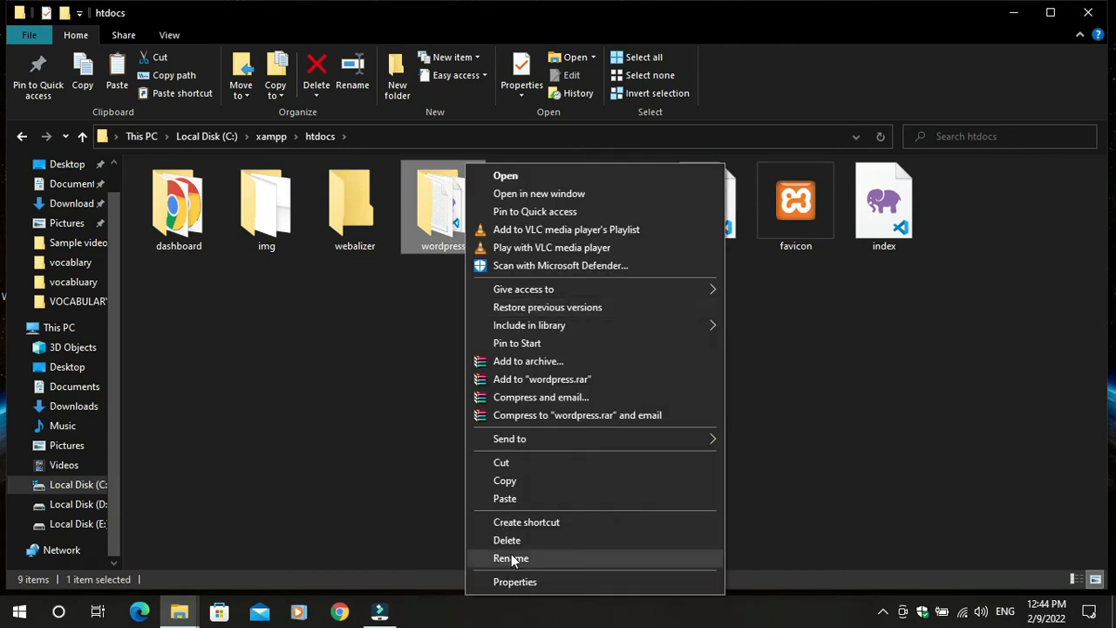
pyautogui.click(510, 556)
pyautogui.write('ma')
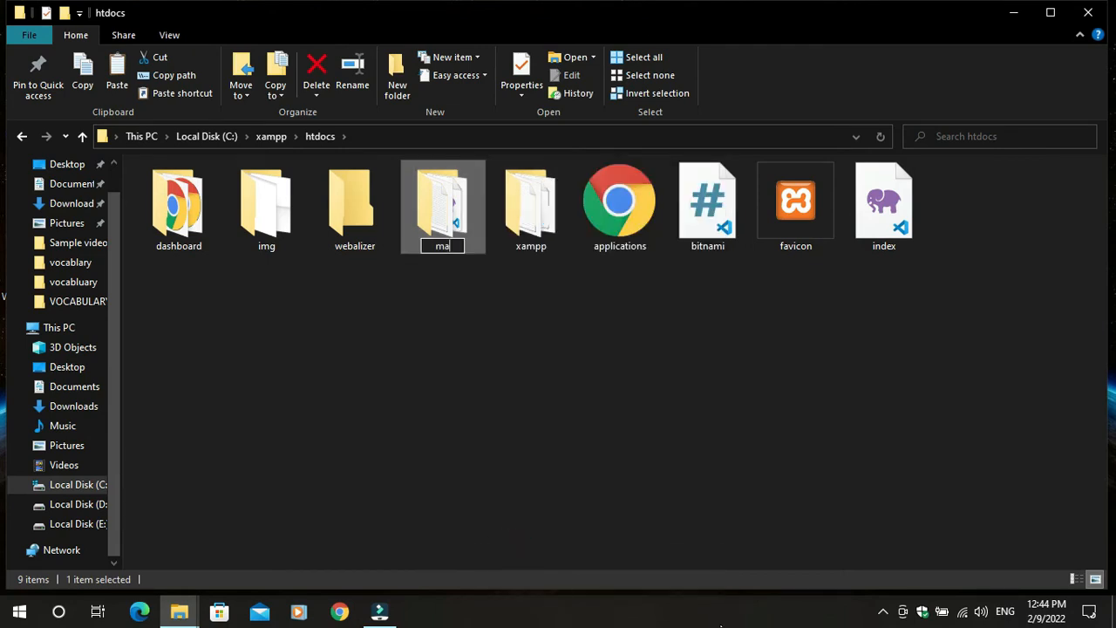
pyautogui.write('services')
pyautogui.click(620, 324)
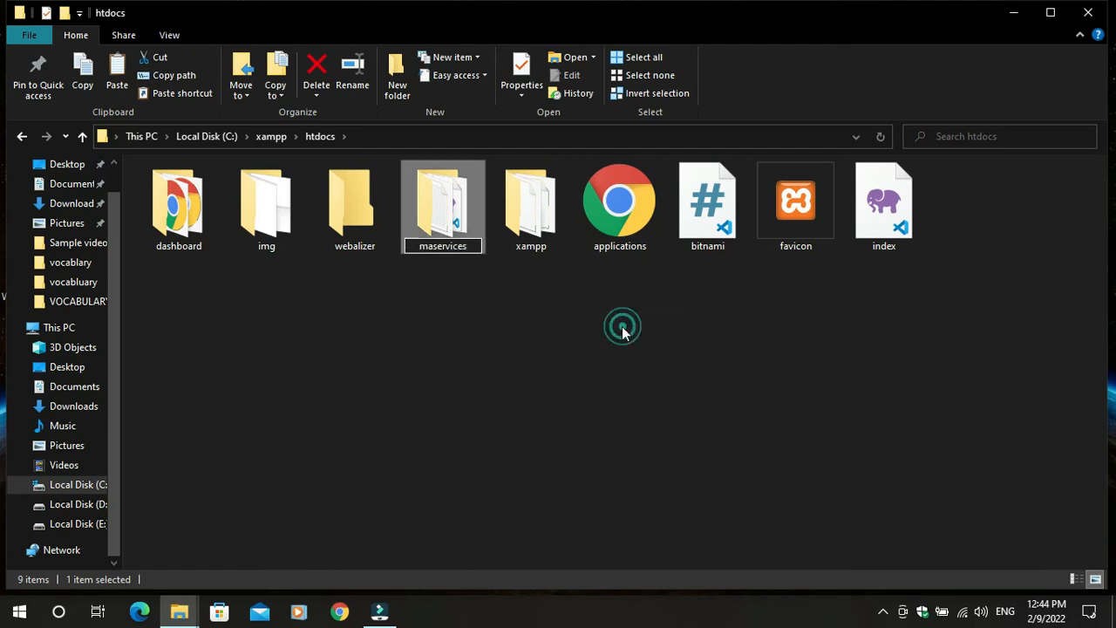
pyautogui.click(619, 325)
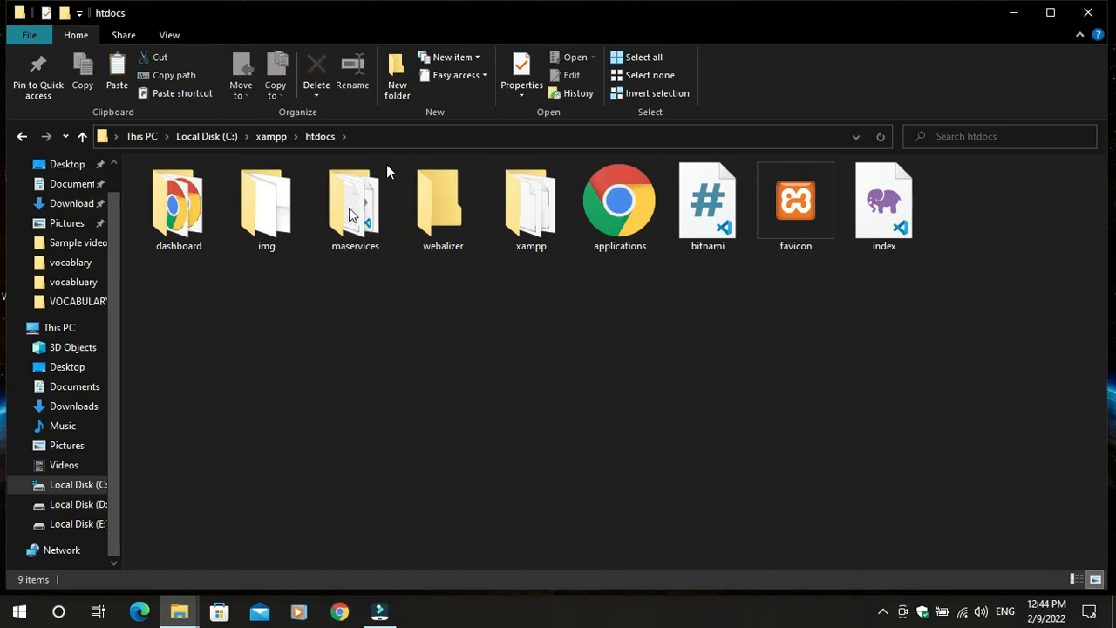
pyautogui.click(1097, 12)
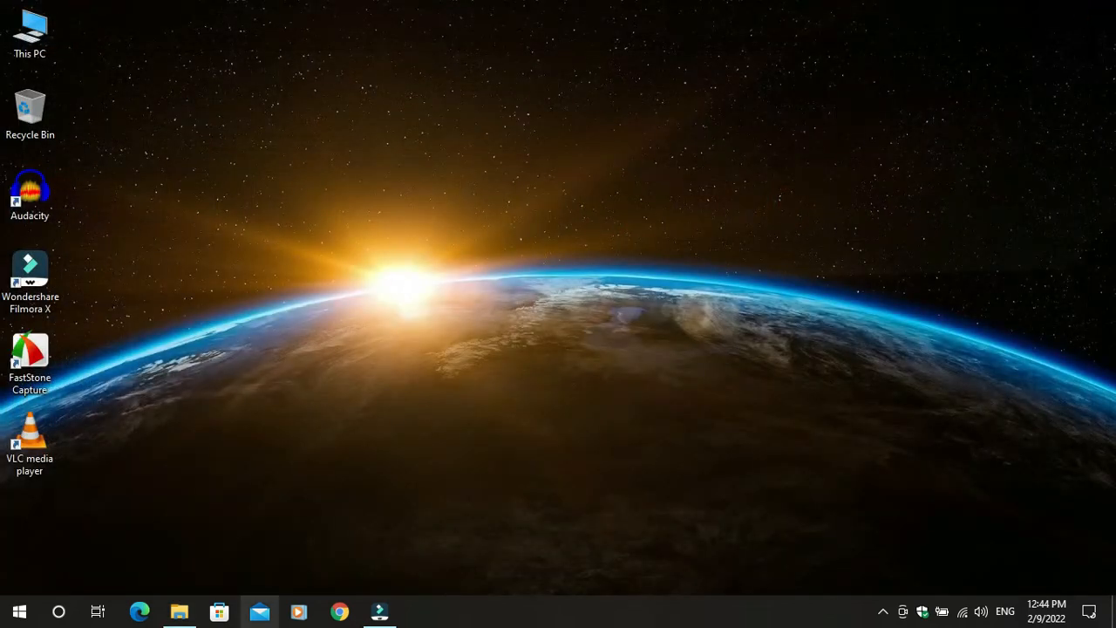
# Launch XAMPP Control Panel from the Windows search
pyautogui.press('super')
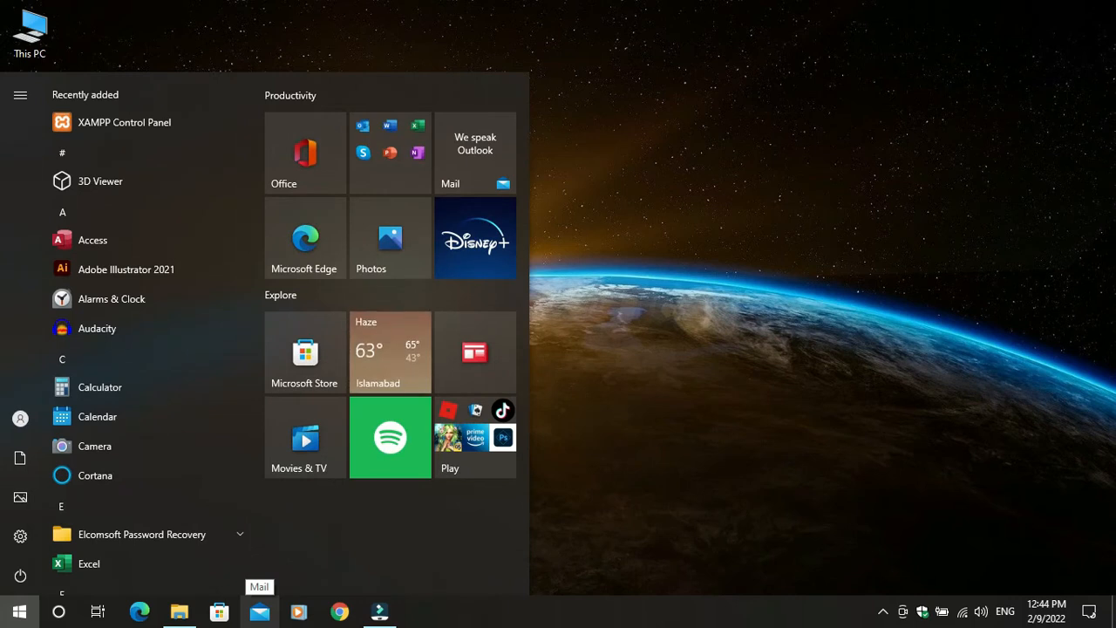
pyautogui.write('xammp')
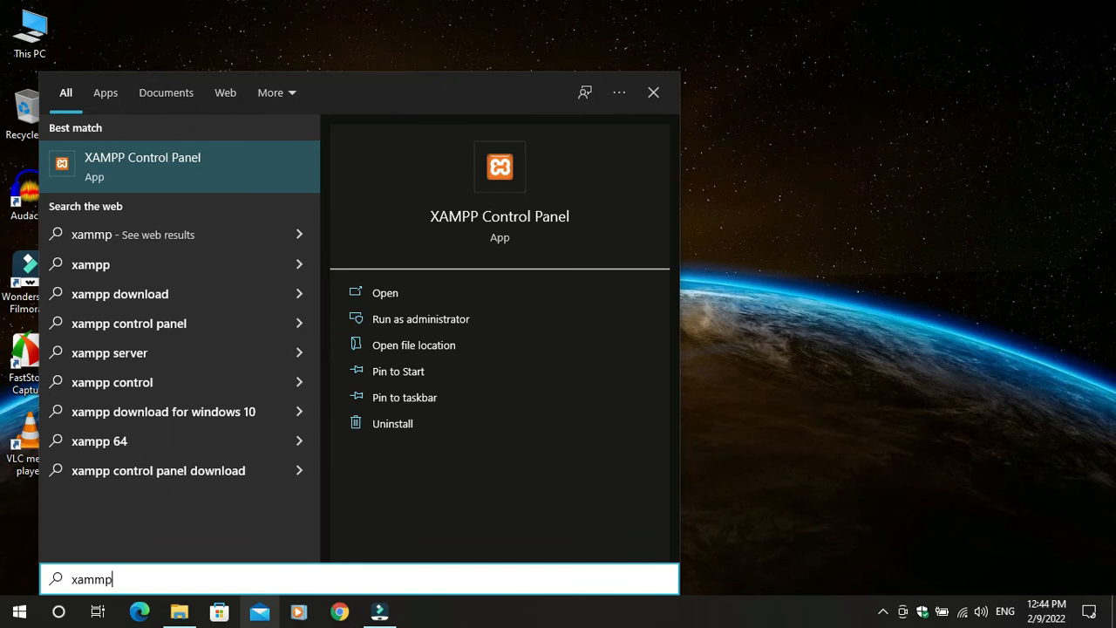
pyautogui.press('Return')
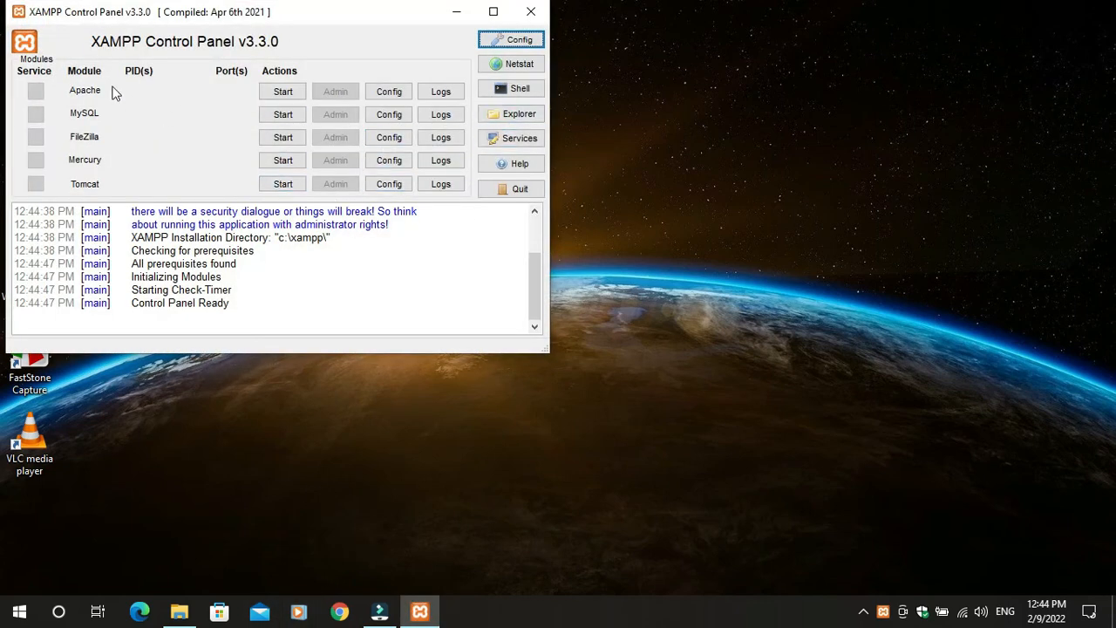
# Start the Apache and MySQL modules, then minimize the control panel
pyautogui.click(282, 92)
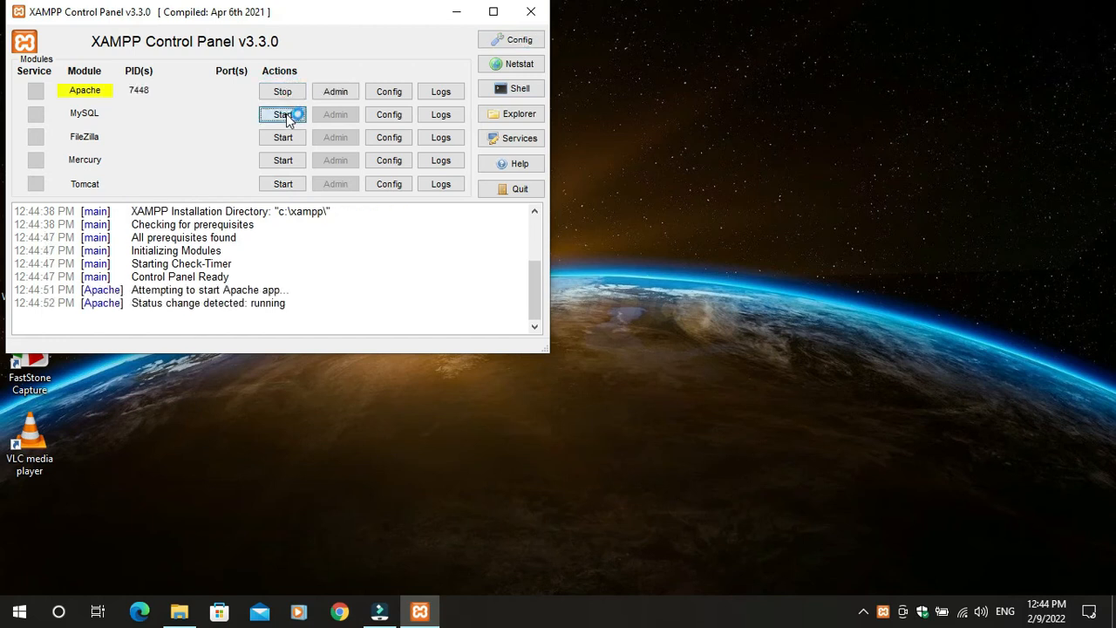
pyautogui.click(283, 114)
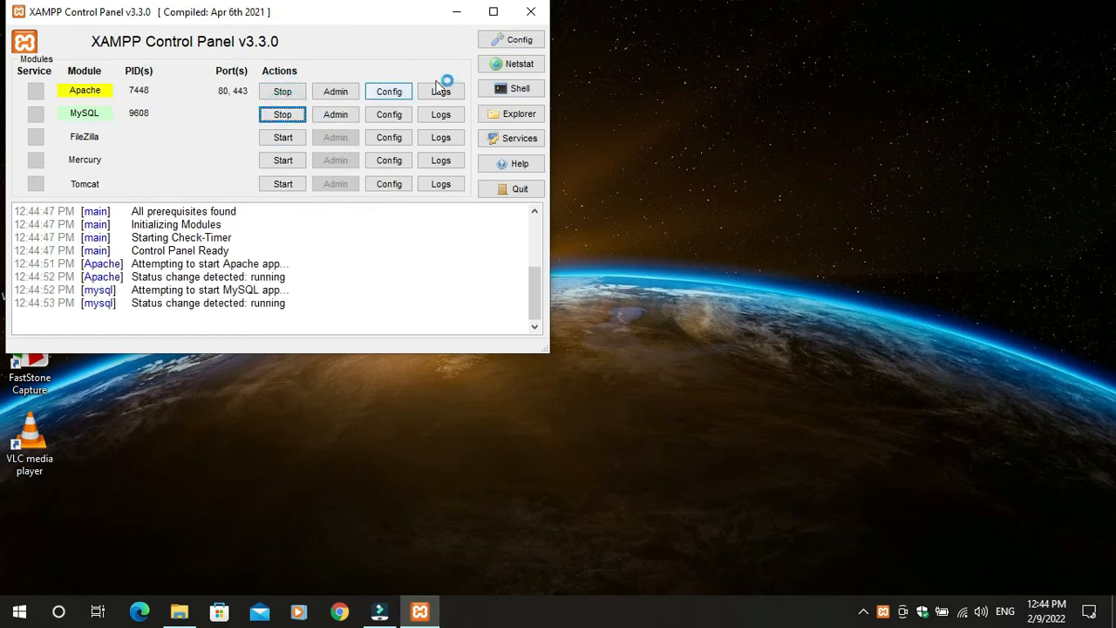
pyautogui.click(466, 17)
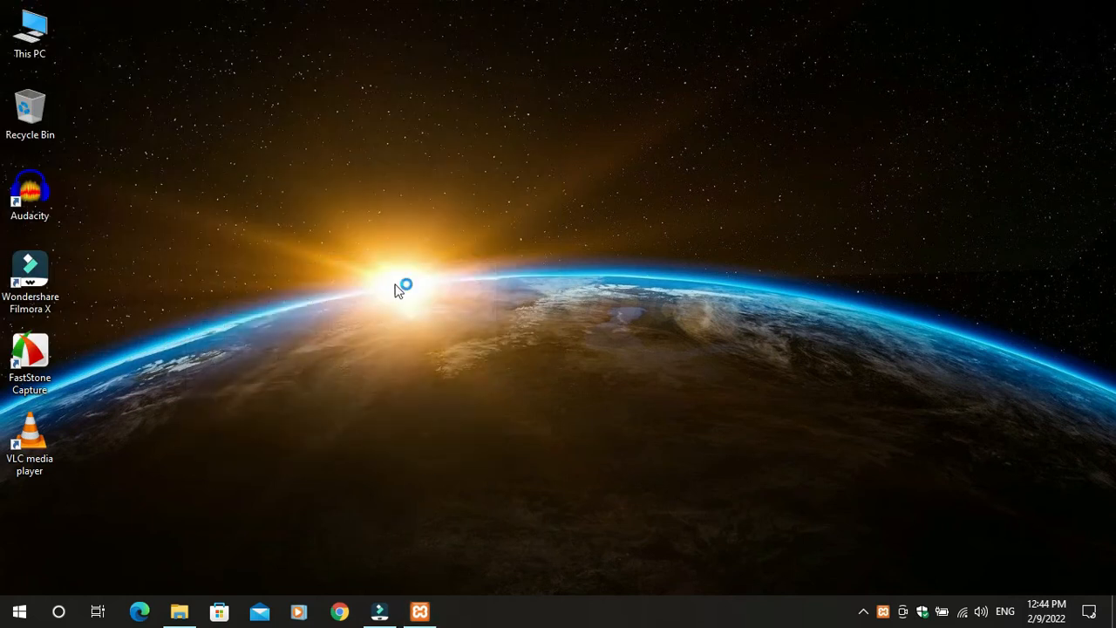
# Refresh the Windows desktop twice from its right-click menu
pyautogui.rightClick(423, 143)
pyautogui.click(444, 146)
pyautogui.rightClick(416, 127)
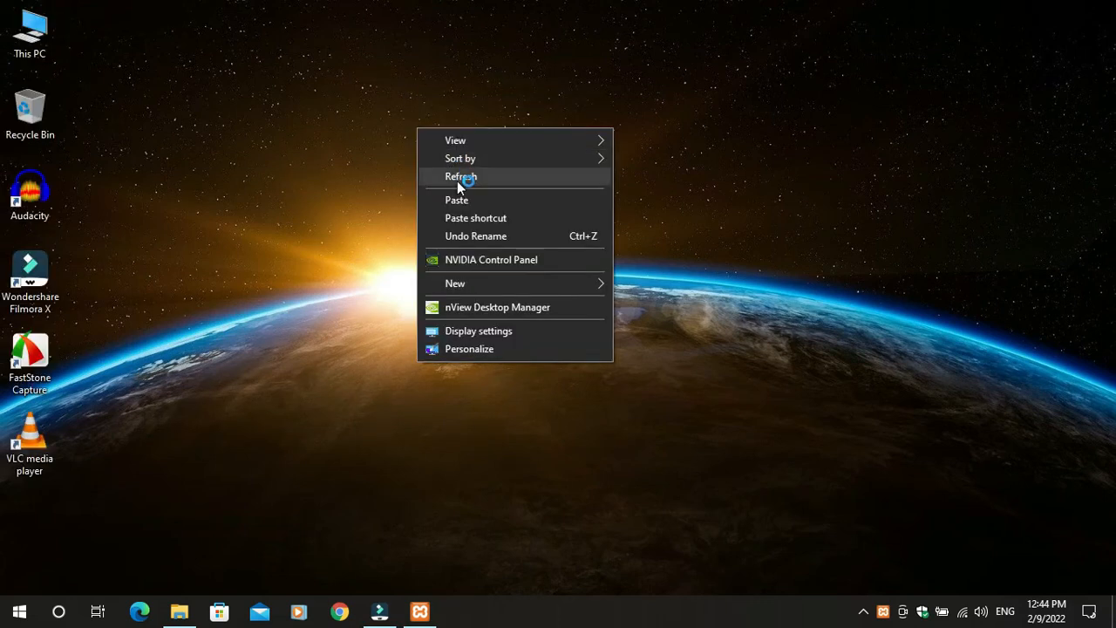
pyautogui.click(460, 179)
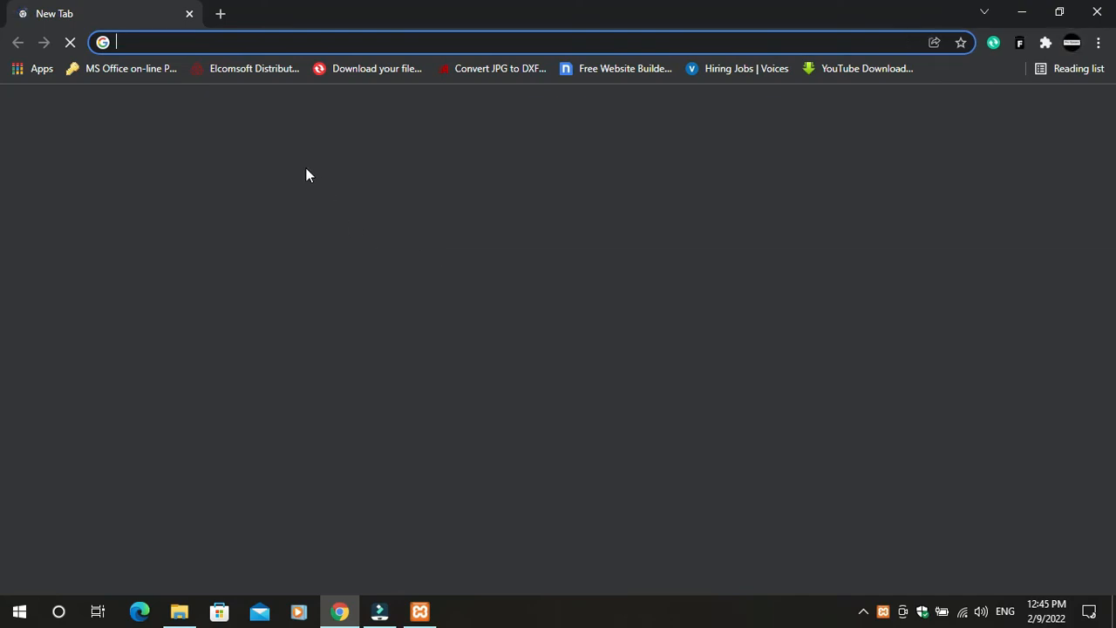
# Load localhost/maservices in Chrome to reach the WordPress language selection page
pyautogui.write('local')
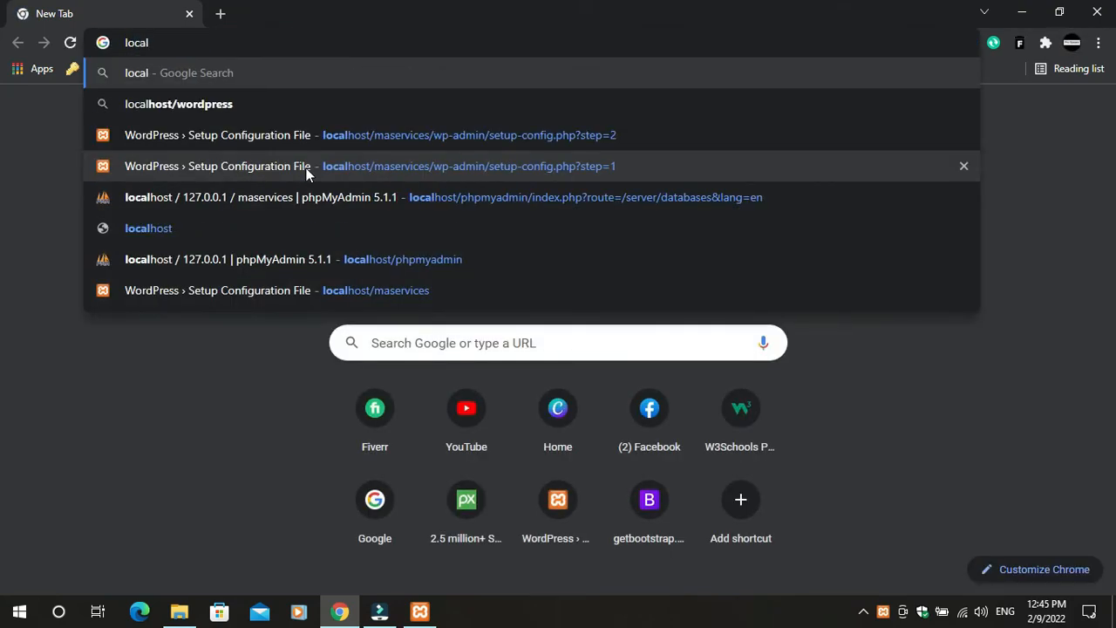
pyautogui.write('host/')
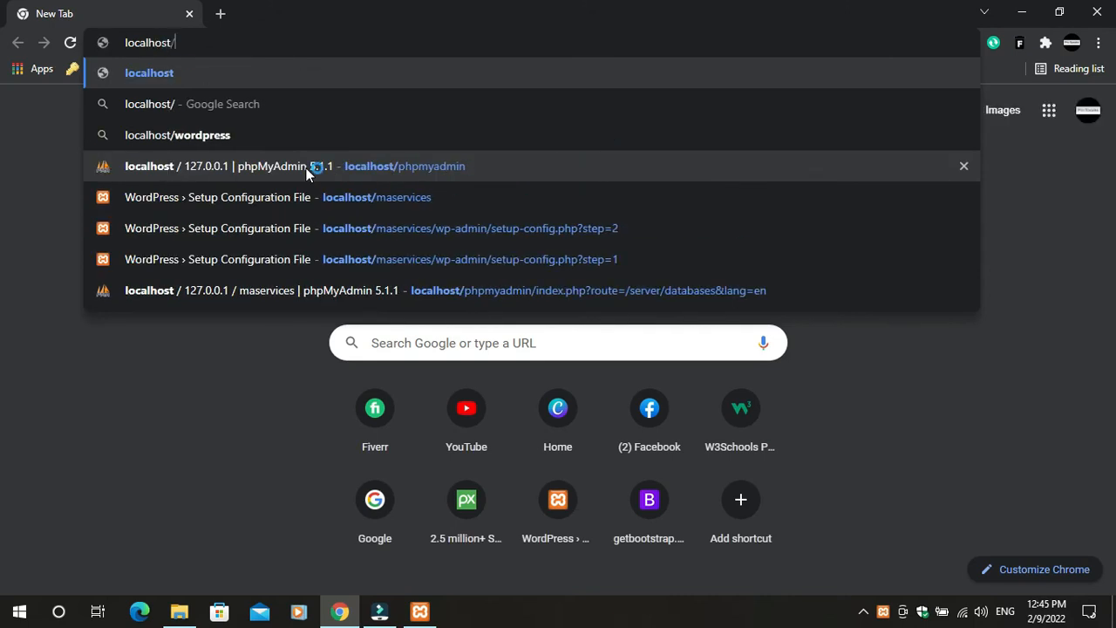
pyautogui.write('ma')
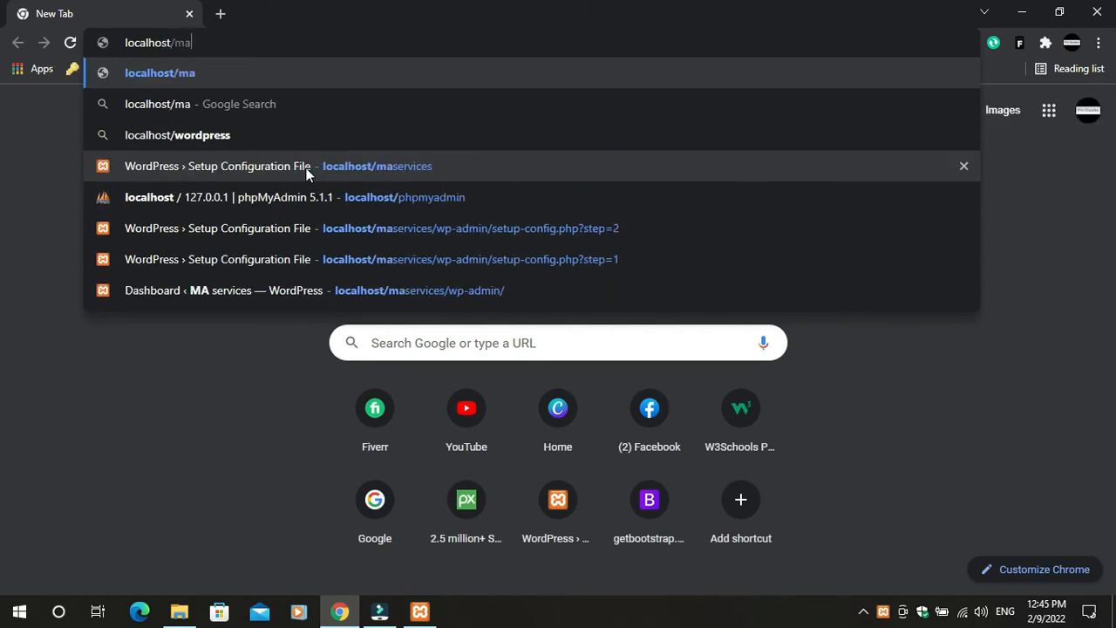
pyautogui.write('services')
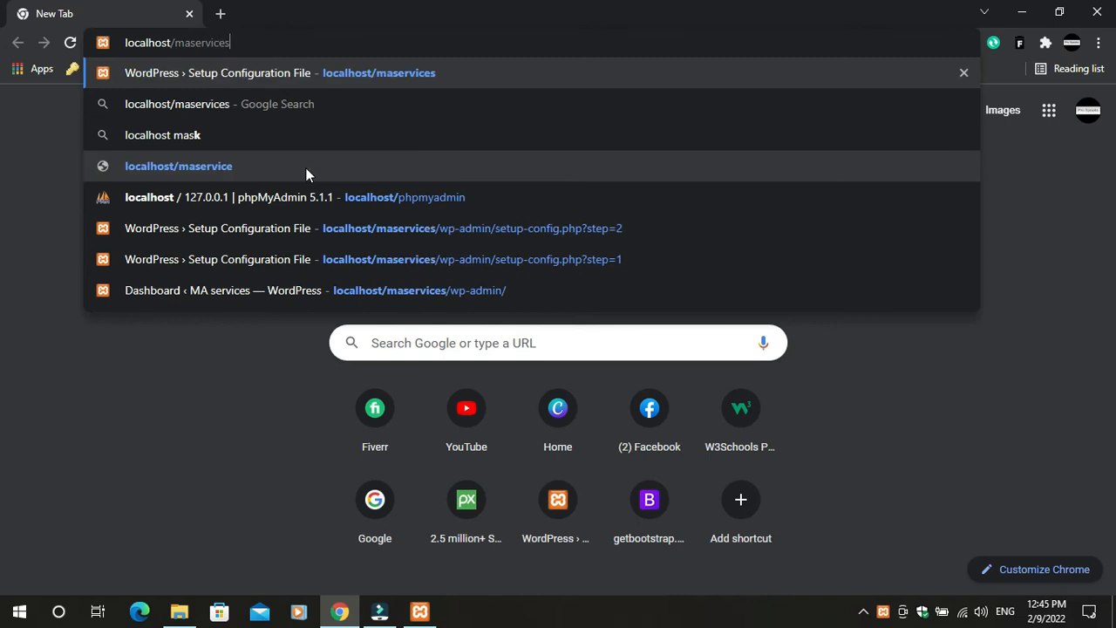
pyautogui.press('Return')
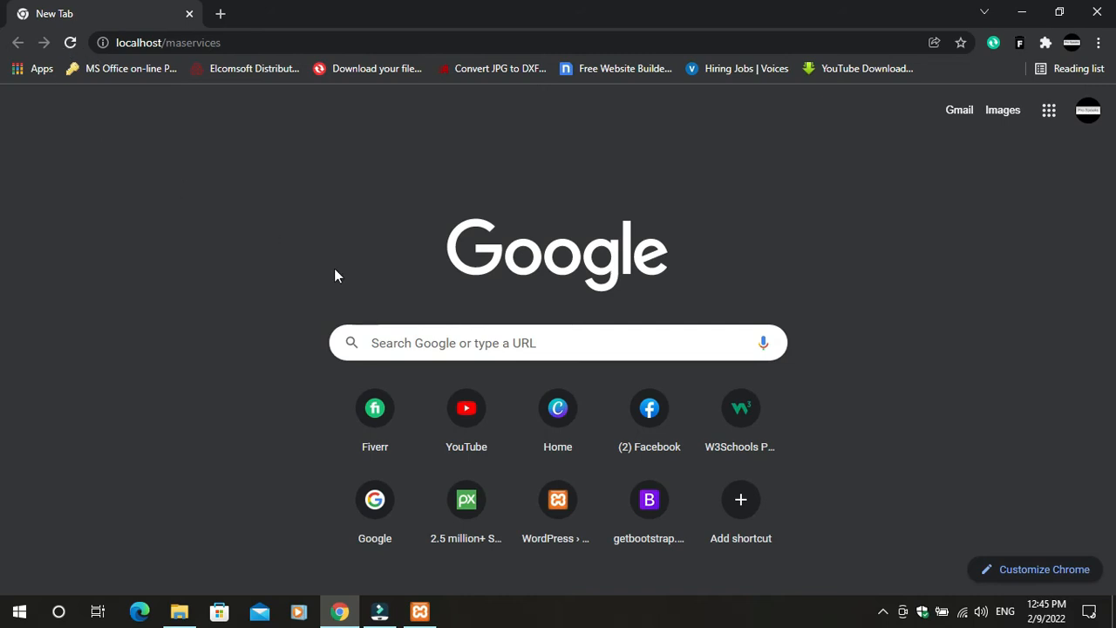
pyautogui.click(70, 42)
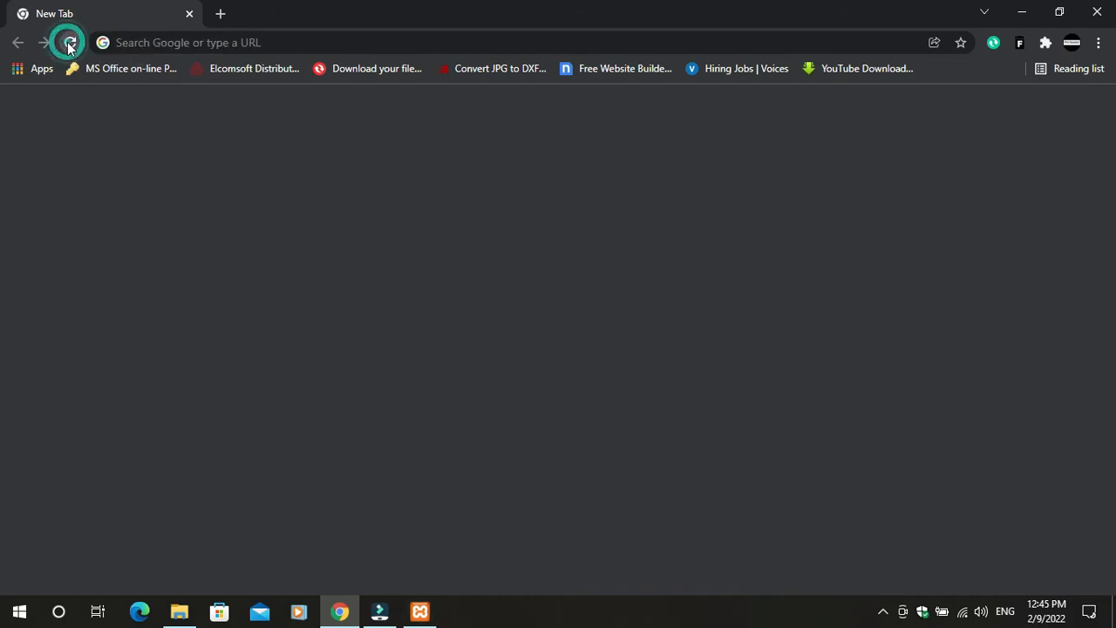
pyautogui.click(191, 42)
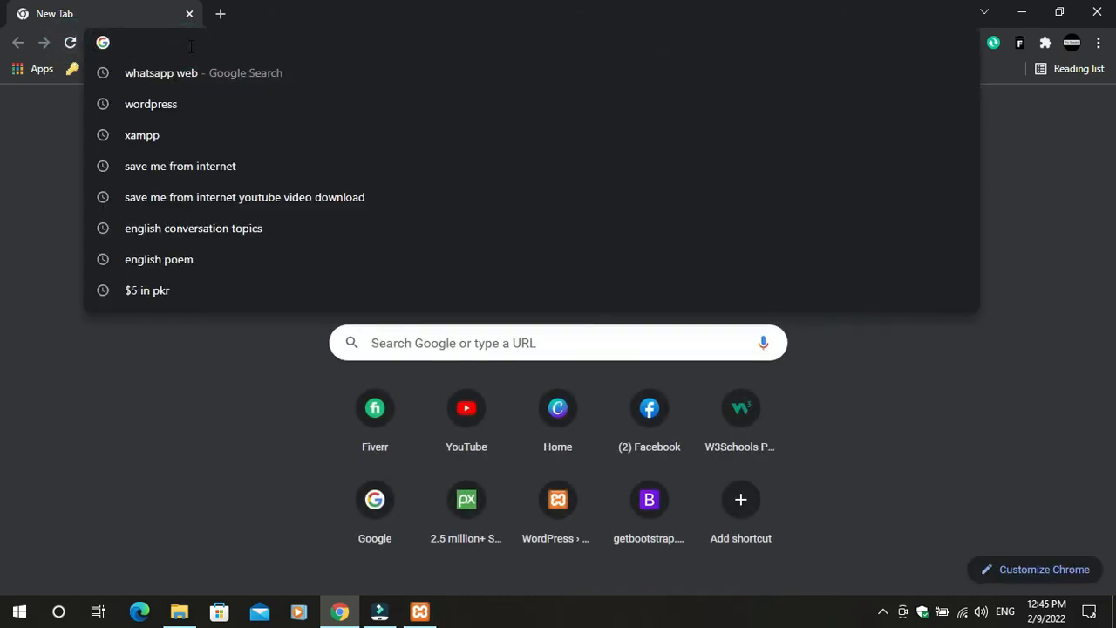
pyautogui.write('local')
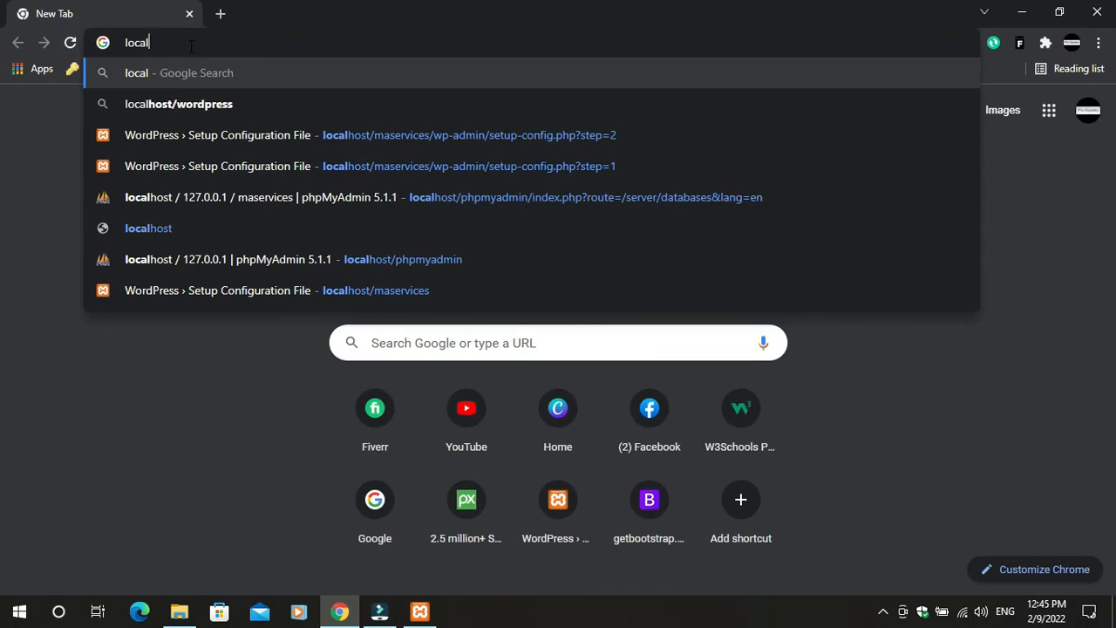
pyautogui.write('host/ma')
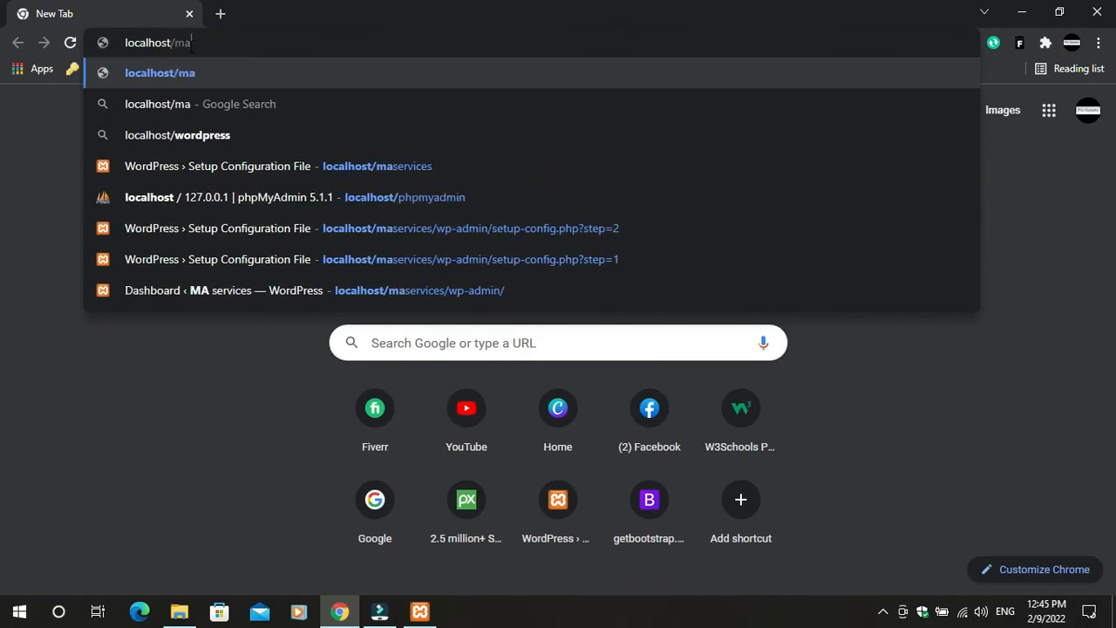
pyautogui.write('se')
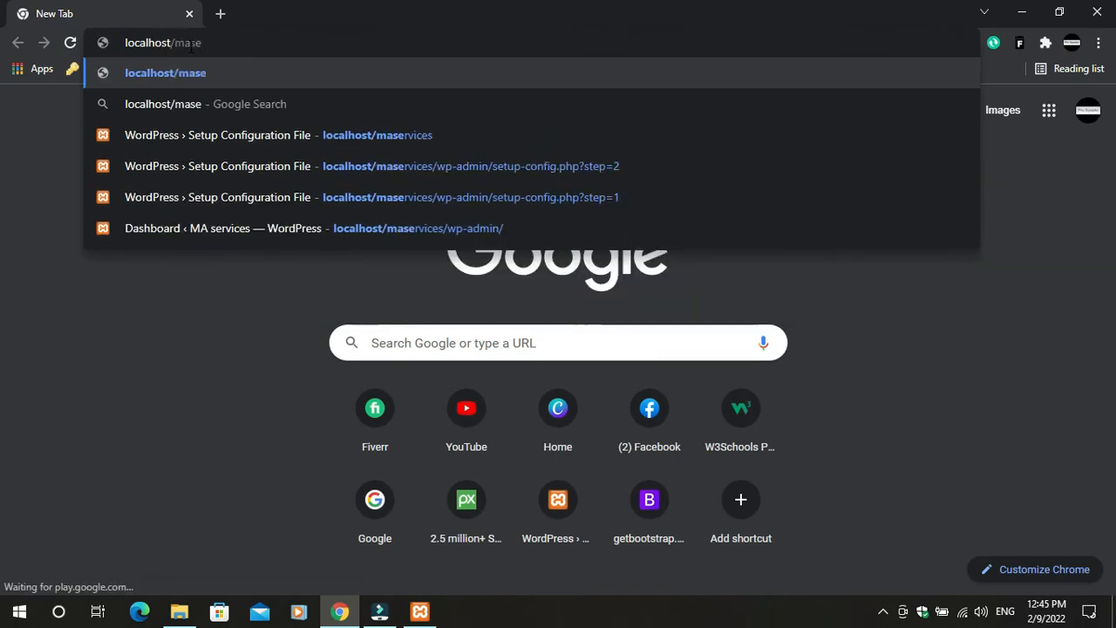
pyautogui.write('rvice')
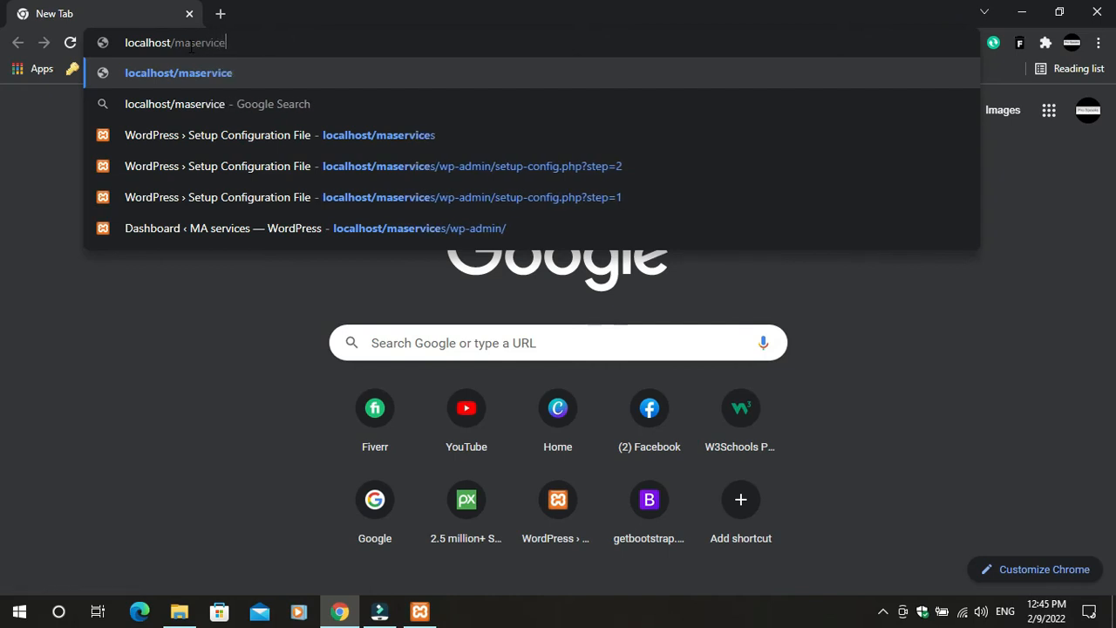
pyautogui.write('s')
pyautogui.press('Return')
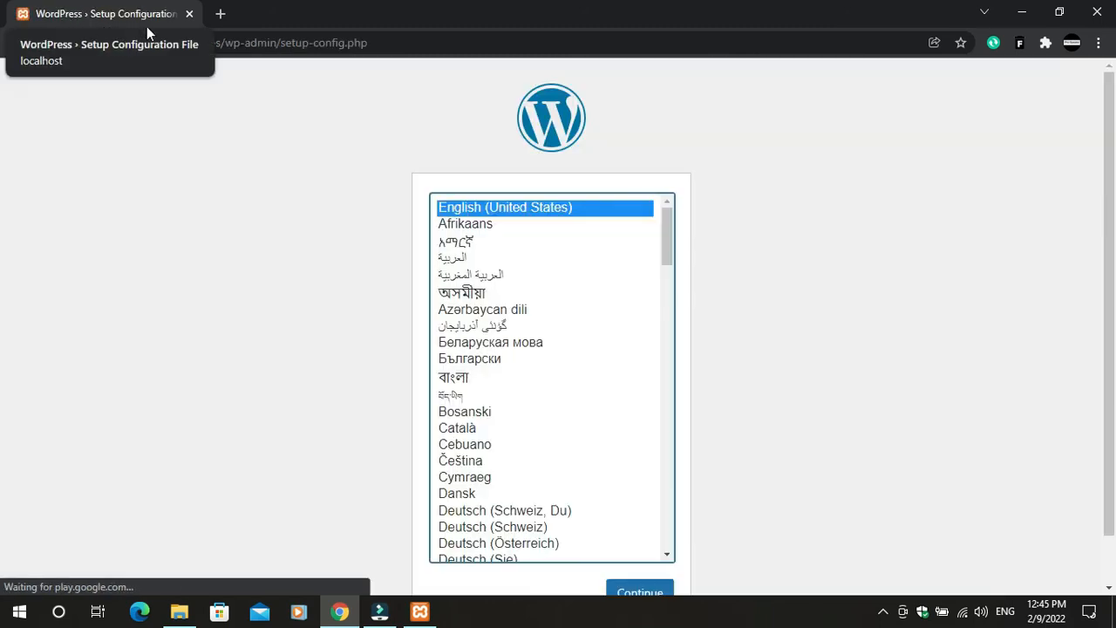
pyautogui.scroll(-3, 610, 532)
pyautogui.scroll(3, 579, 404)
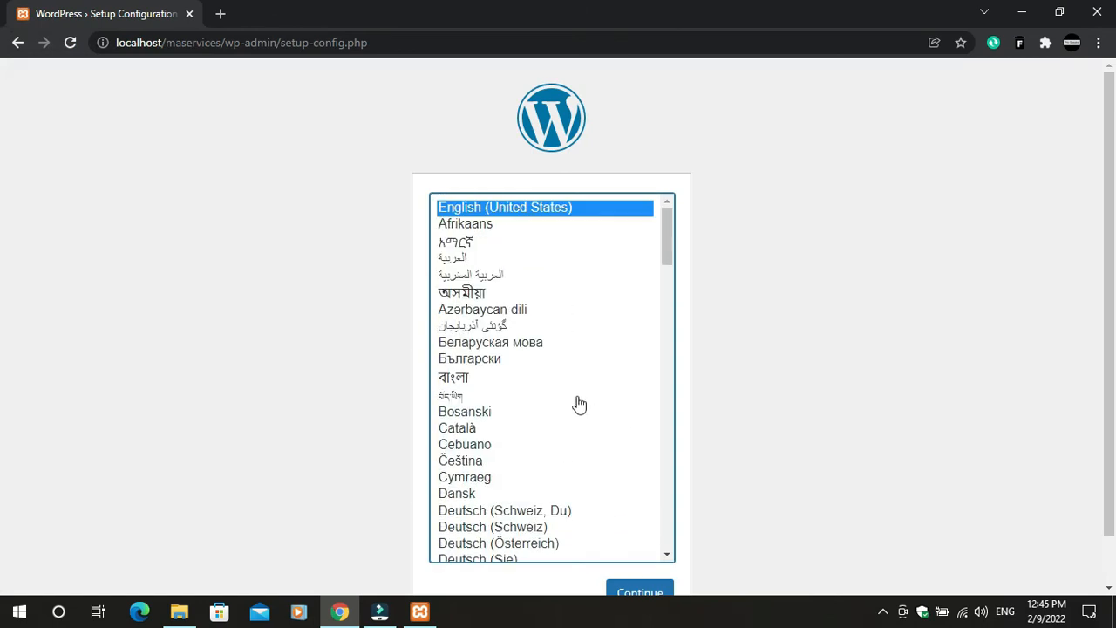
# Create an empty database named maservices in phpMyAdmin at localhost/phpmyadmin
pyautogui.click(220, 13)
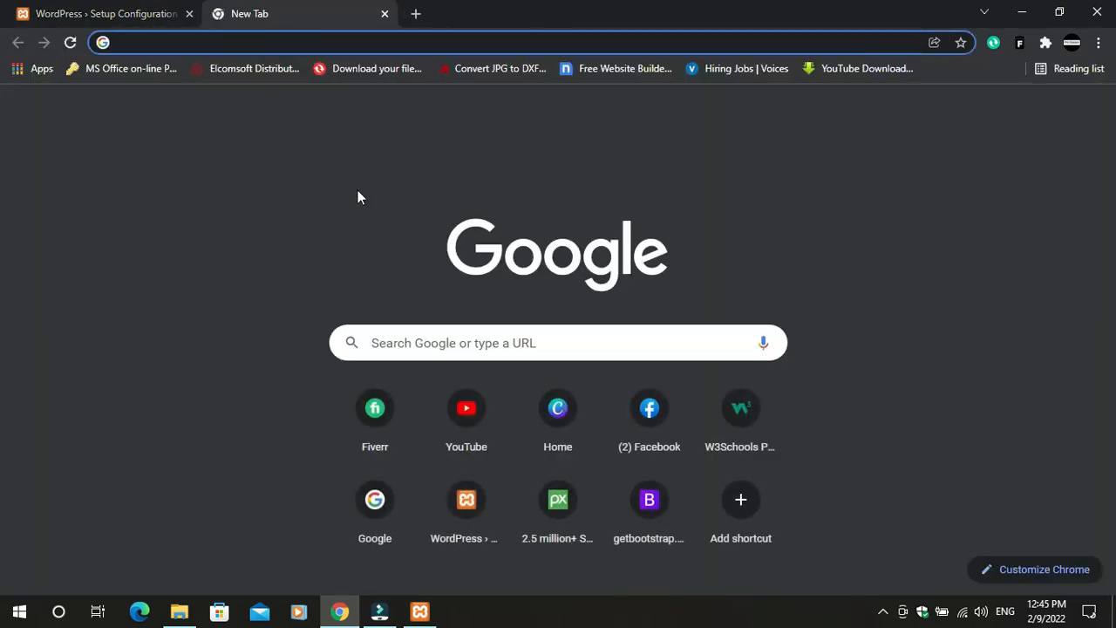
pyautogui.write('local')
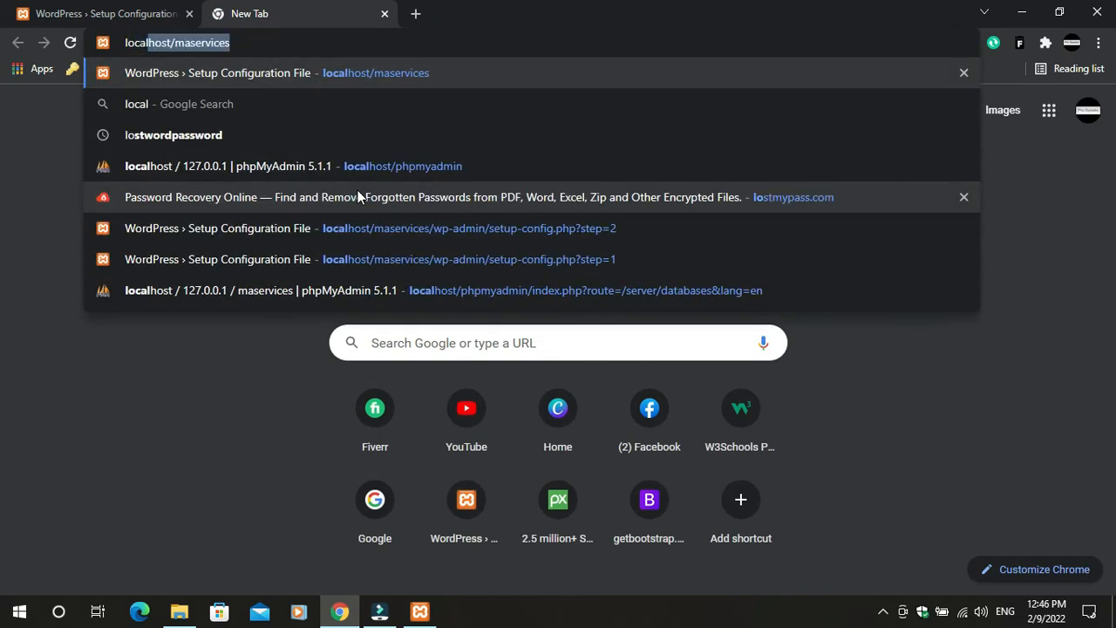
pyautogui.write('host/')
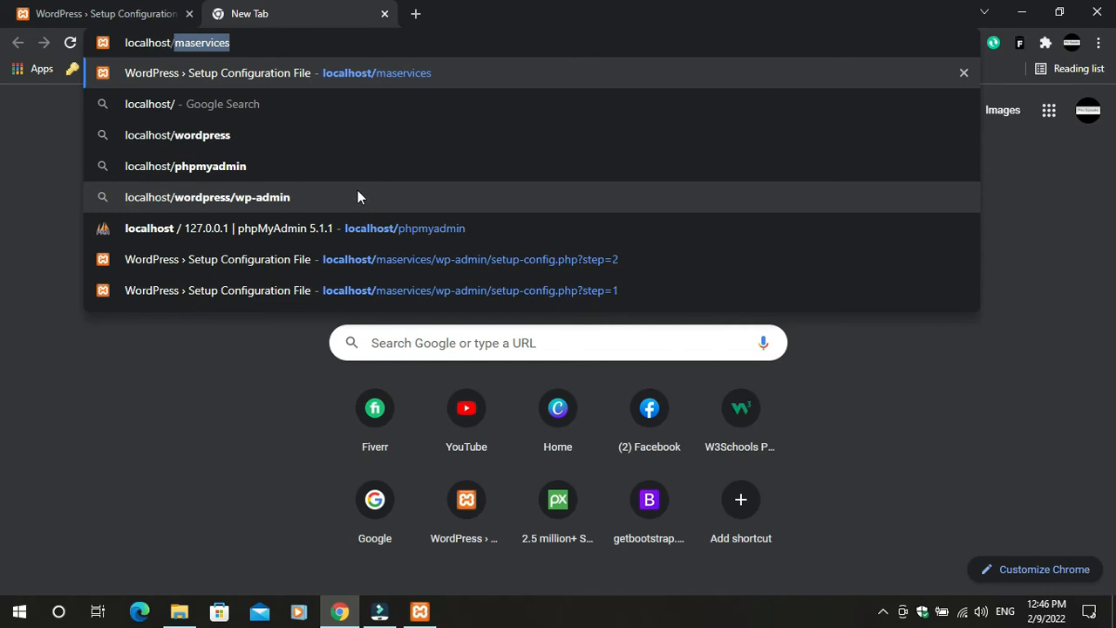
pyautogui.write('phpm')
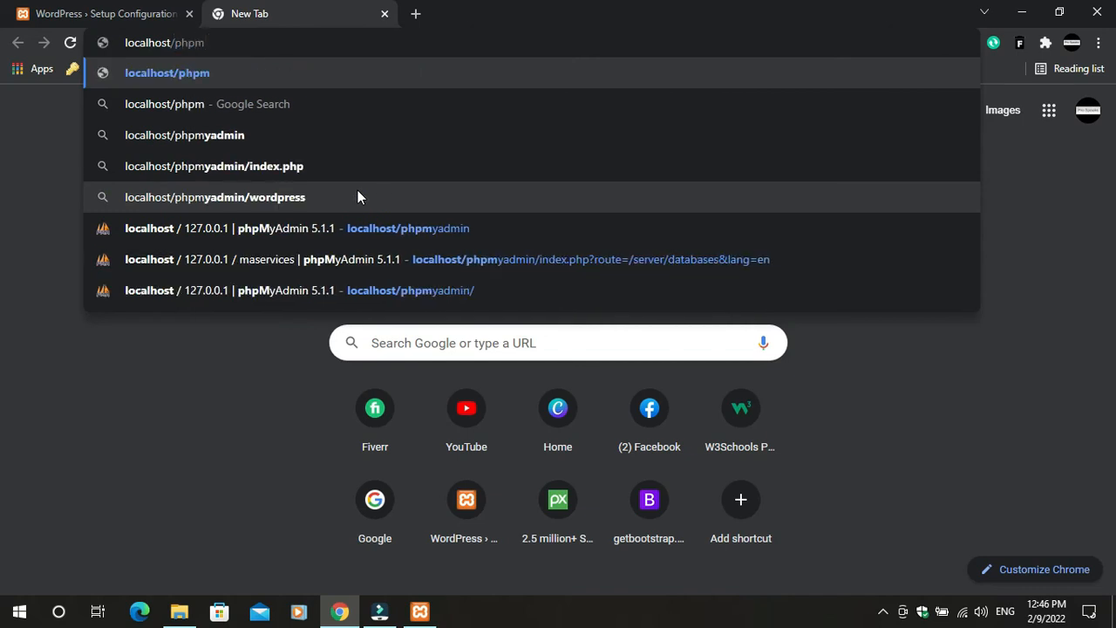
pyautogui.write('yadmin')
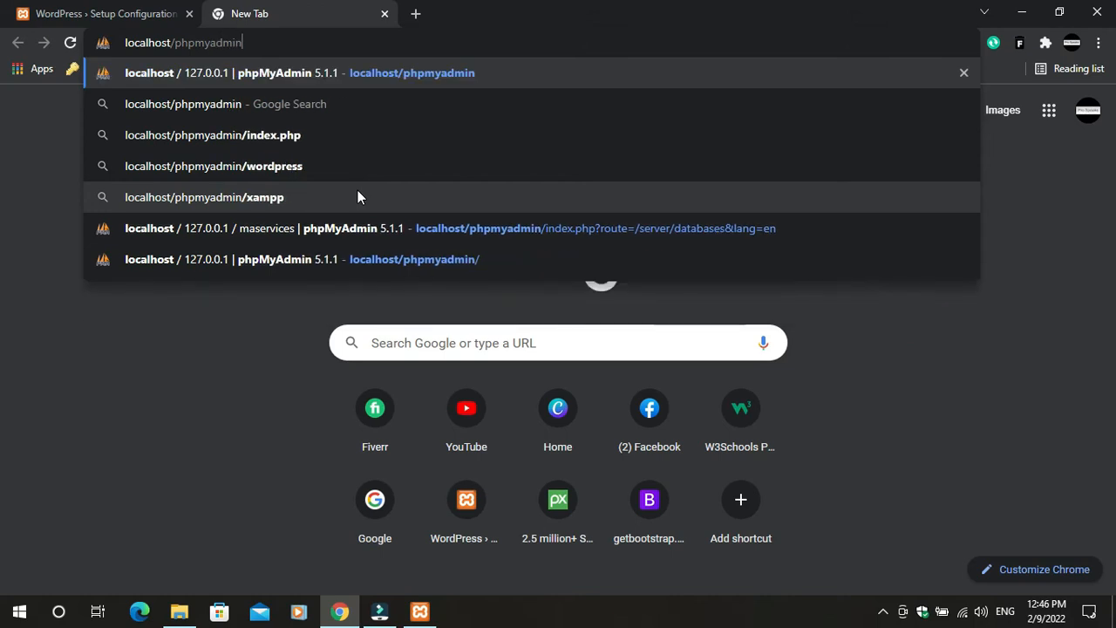
pyautogui.press('Return')
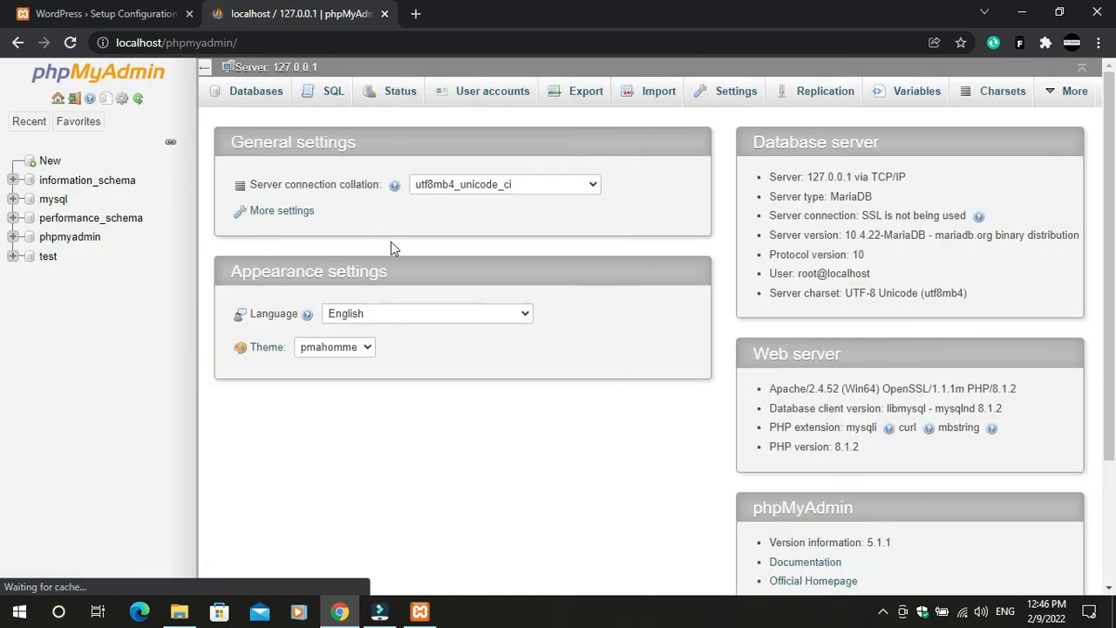
pyautogui.click(254, 93)
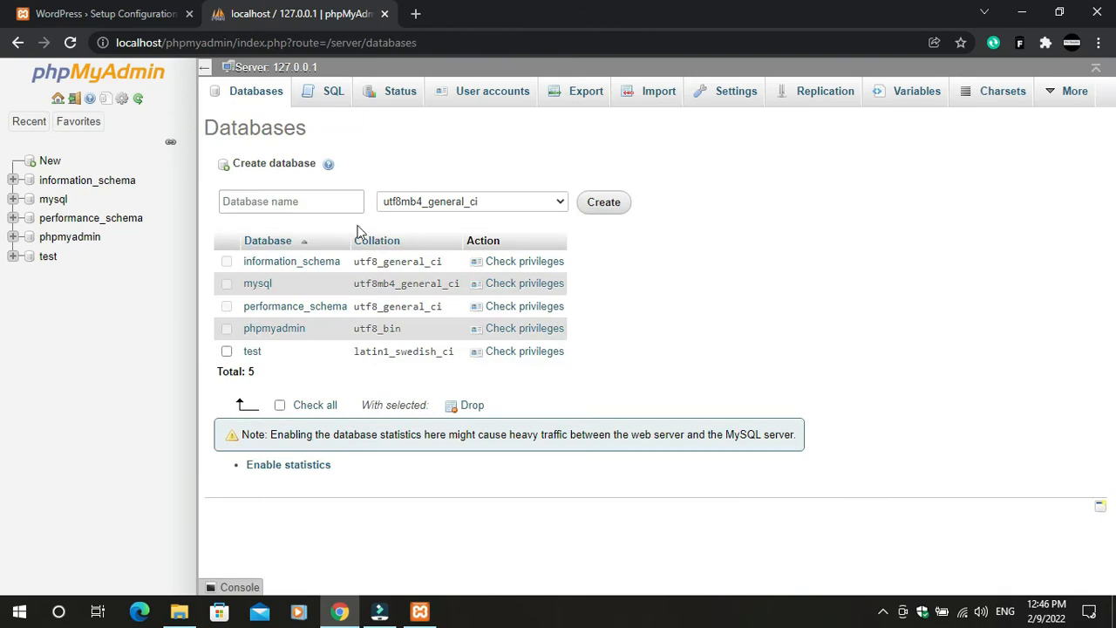
pyautogui.click(322, 202)
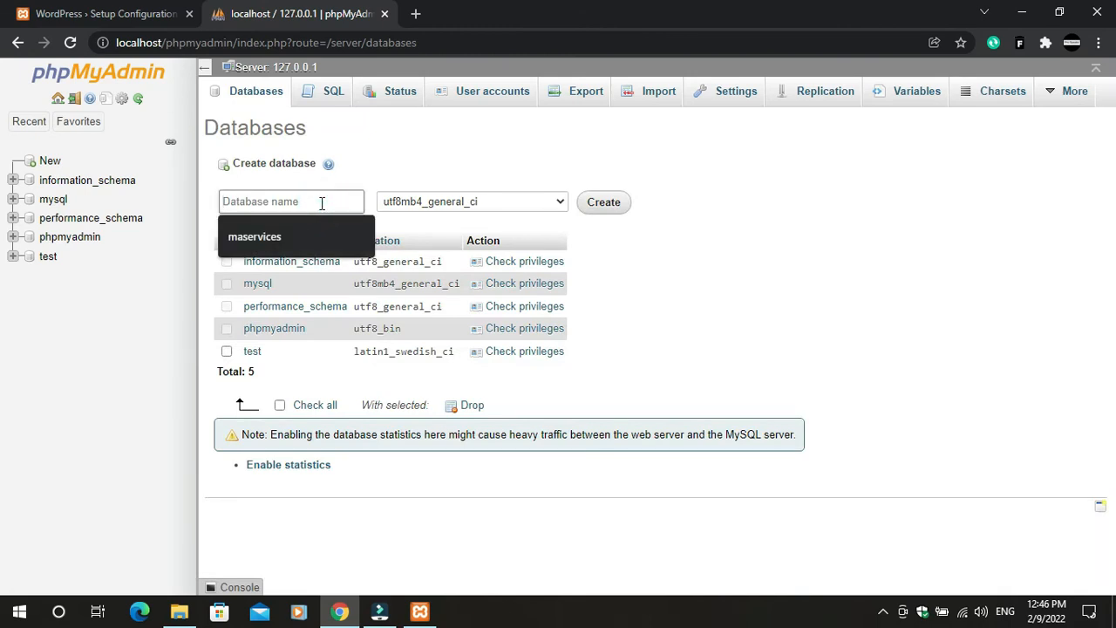
pyautogui.click(260, 235)
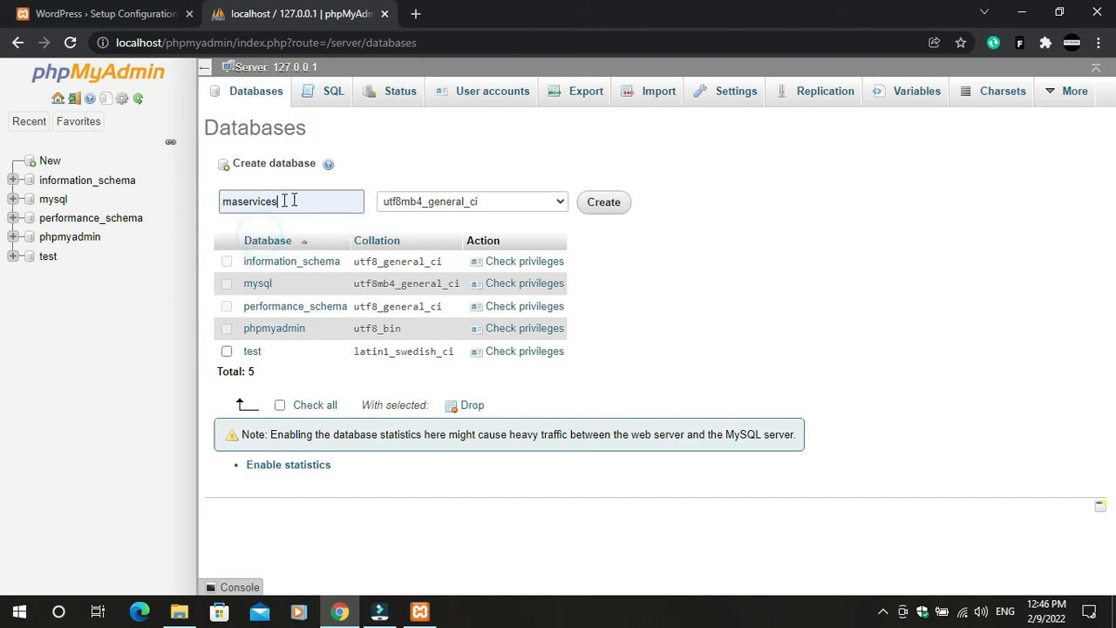
pyautogui.click(605, 208)
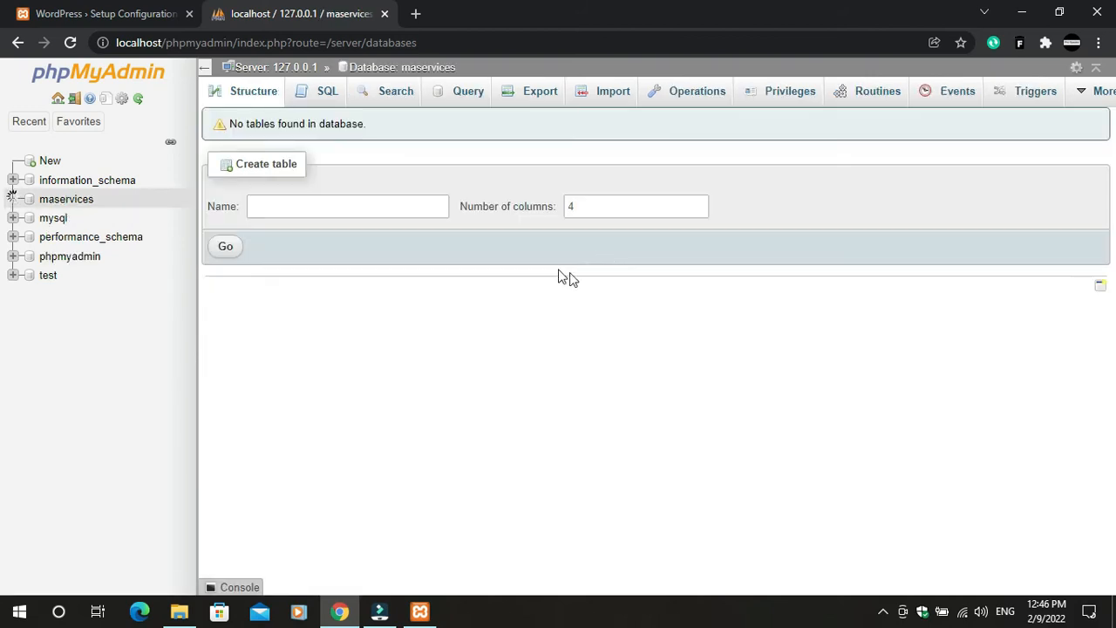
# Close the phpMyAdmin tab and continue WordPress setup in English (United States) to the database form
pyautogui.click(385, 14)
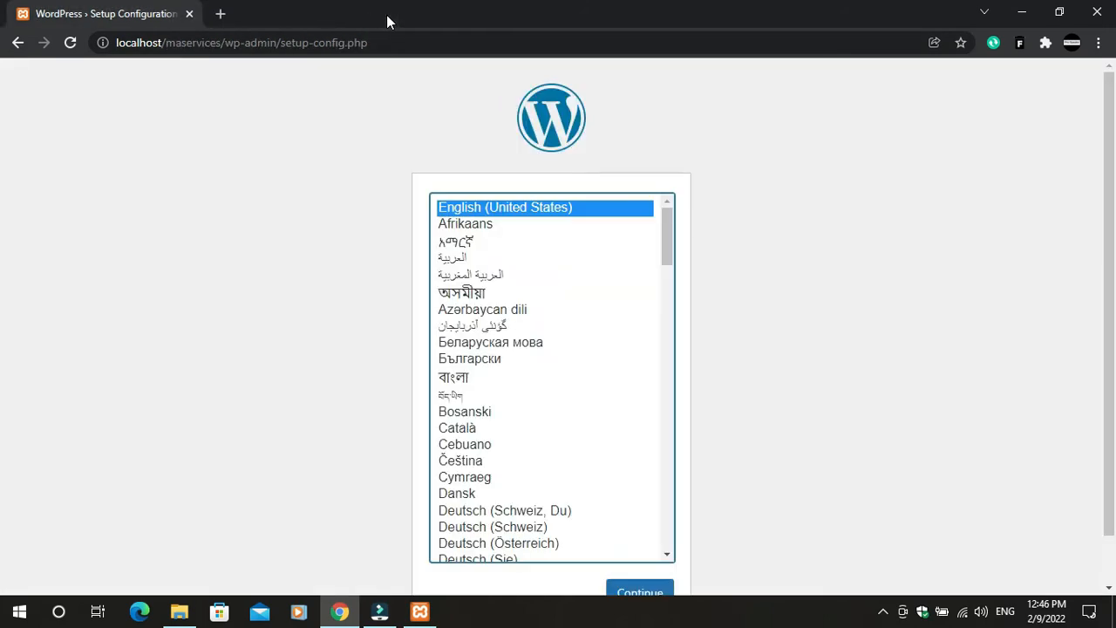
pyautogui.click(653, 592)
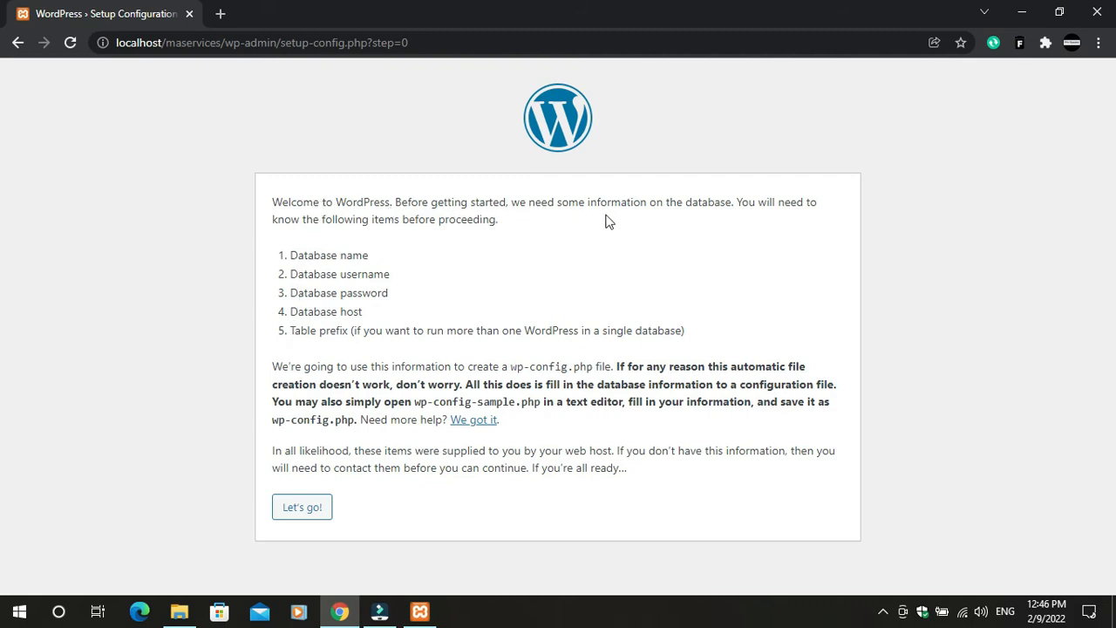
pyautogui.click(312, 513)
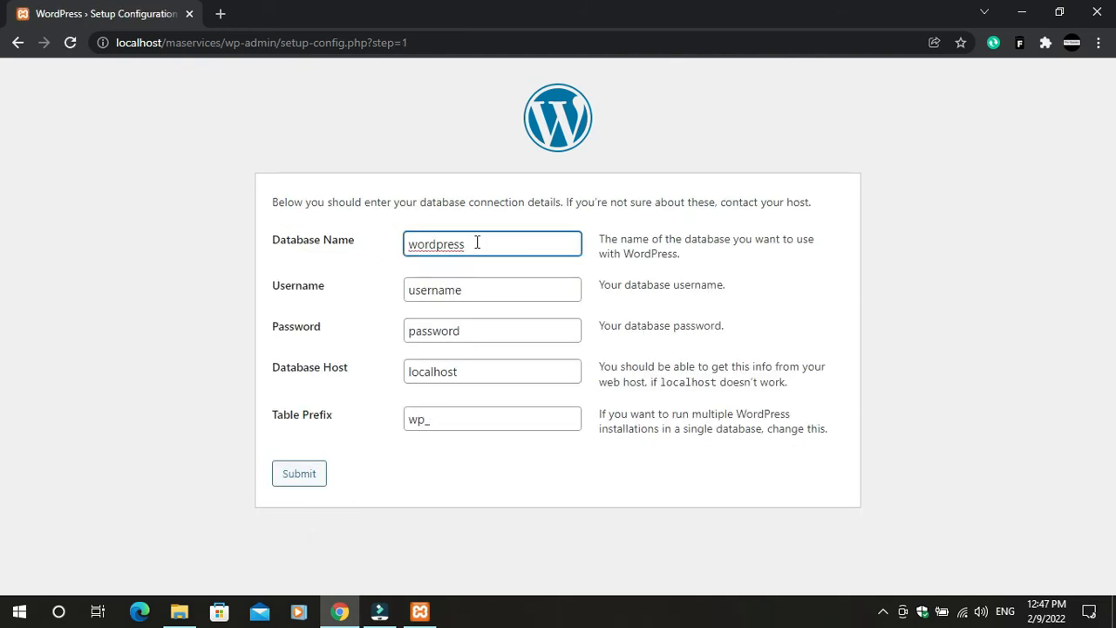
# Submit database name maservices, username root and an empty password
pyautogui.doubleClick(478, 244)
pyautogui.write('m')
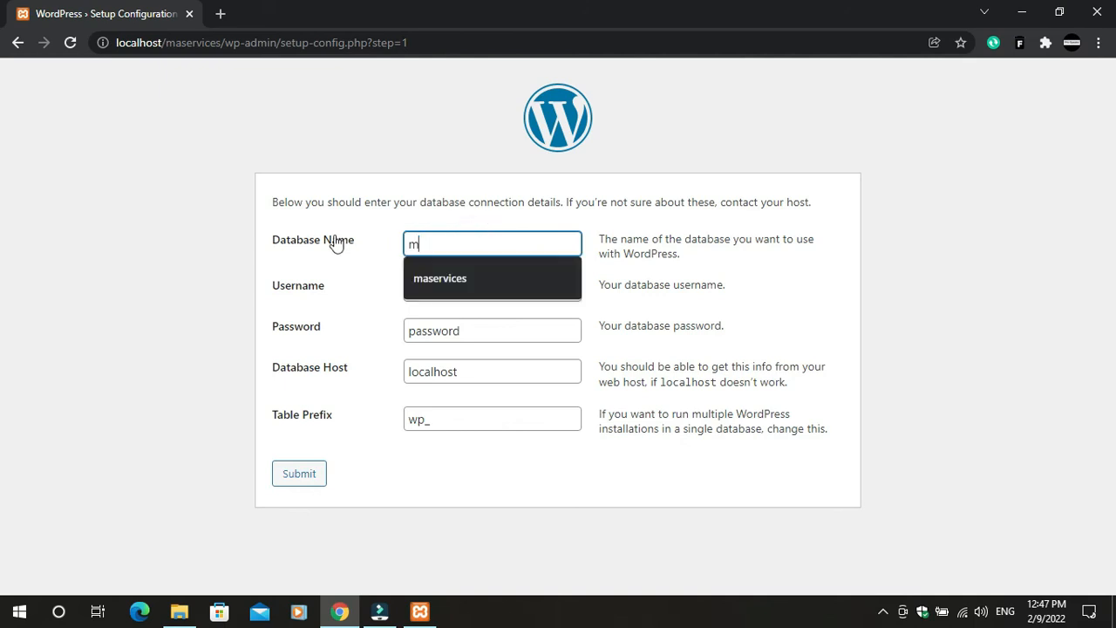
pyautogui.write('a')
pyautogui.click(436, 279)
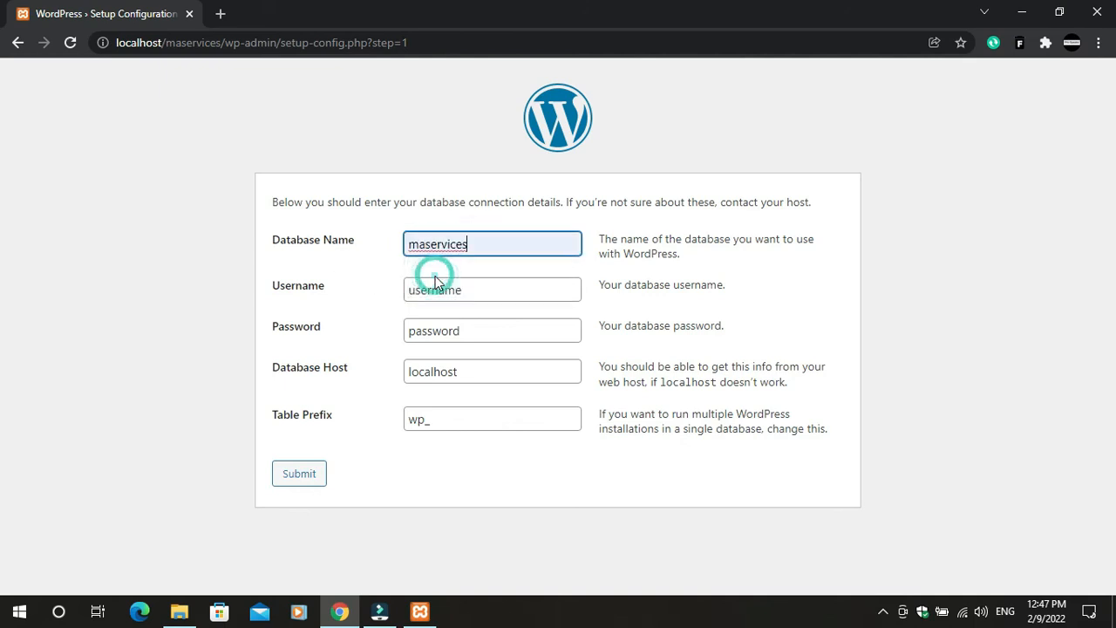
pyautogui.click(430, 289)
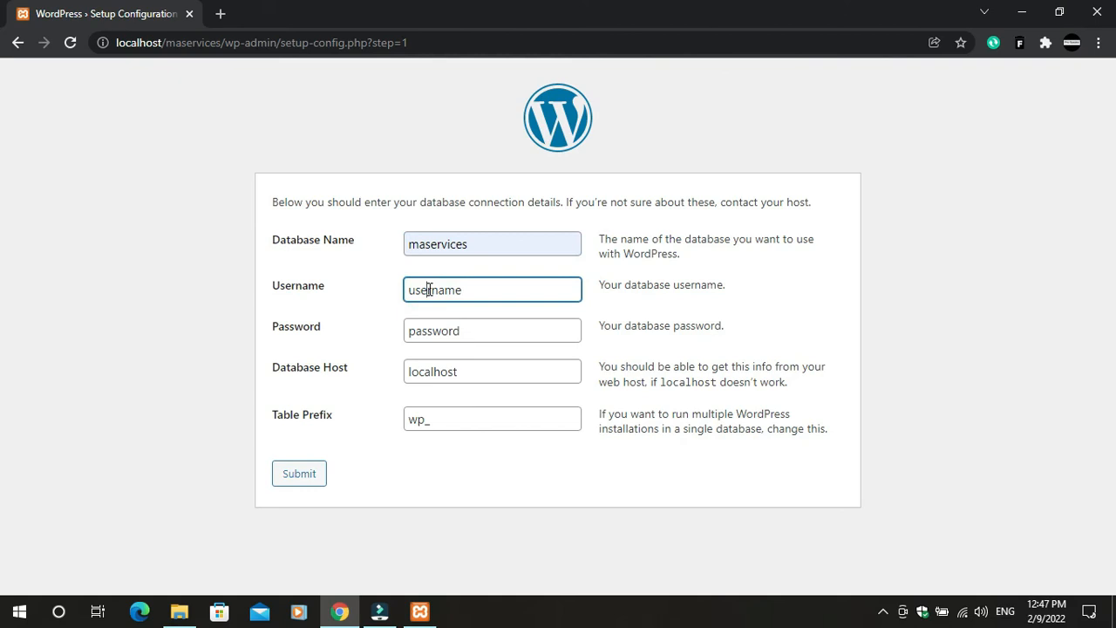
pyautogui.doubleClick(429, 290)
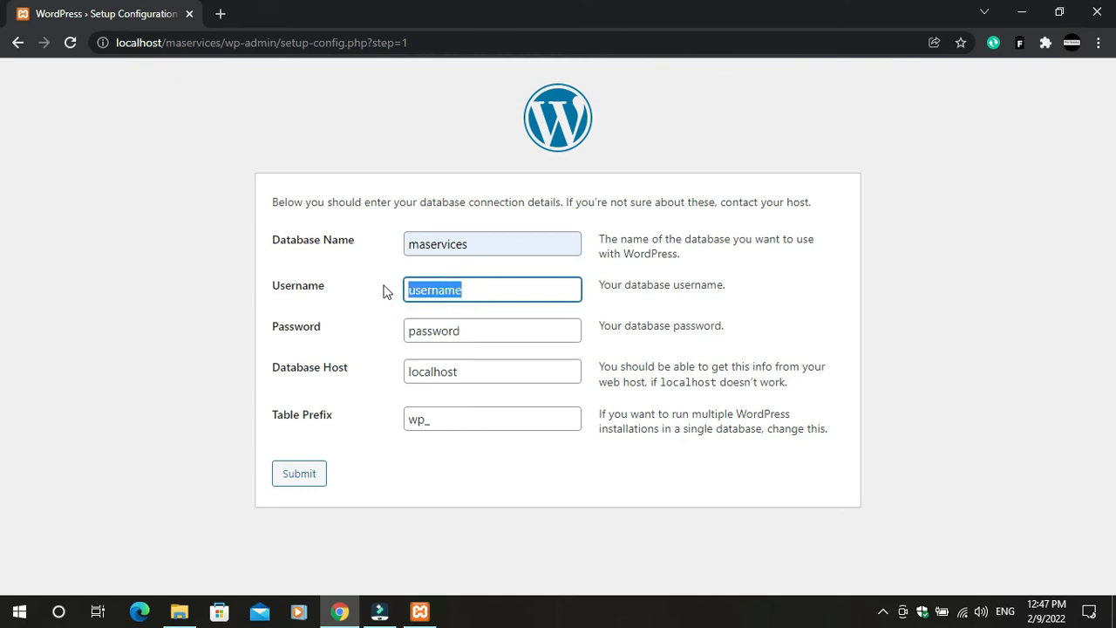
pyautogui.press('BackSpace')
pyautogui.write('root')
pyautogui.doubleClick(476, 334)
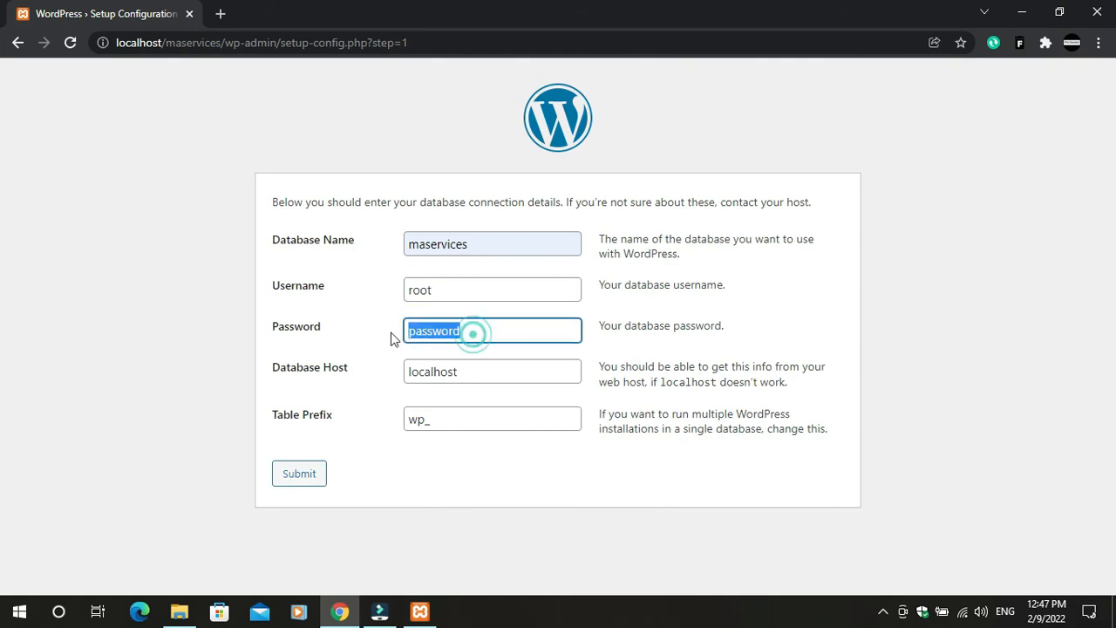
pyautogui.press('BackSpace')
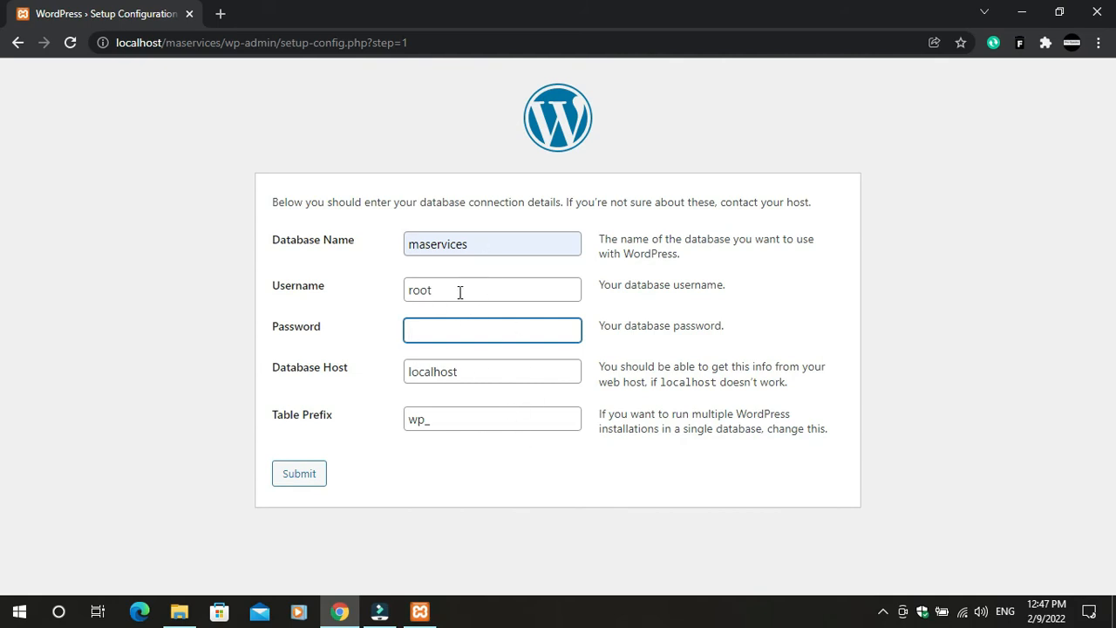
pyautogui.click(308, 480)
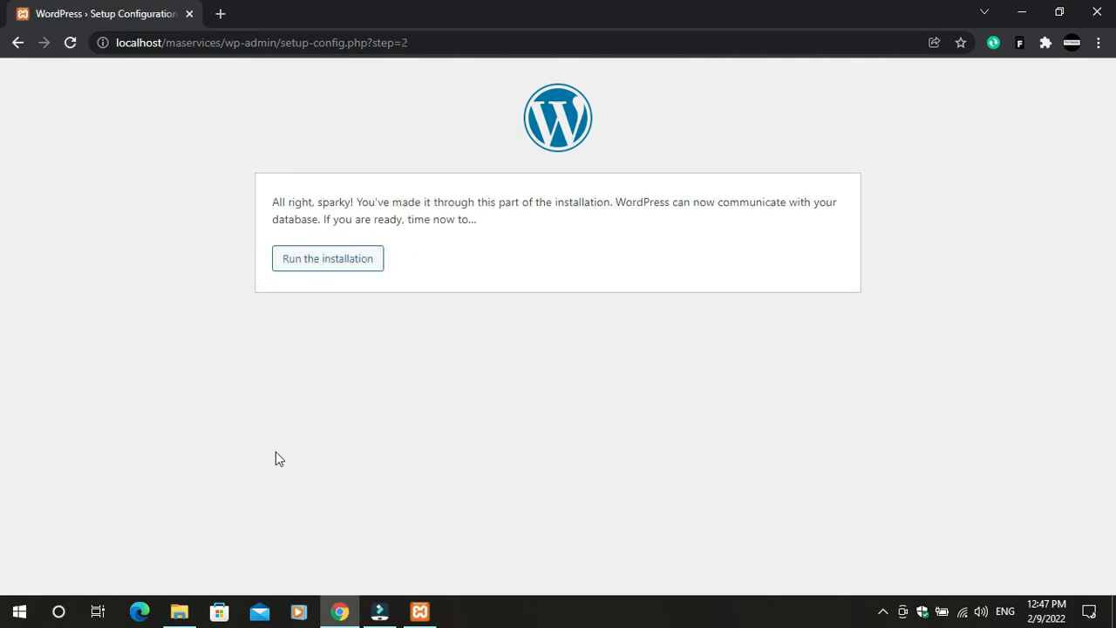
# Run the installation and enter site title 'MA services' with admin username maservices
pyautogui.click(320, 269)
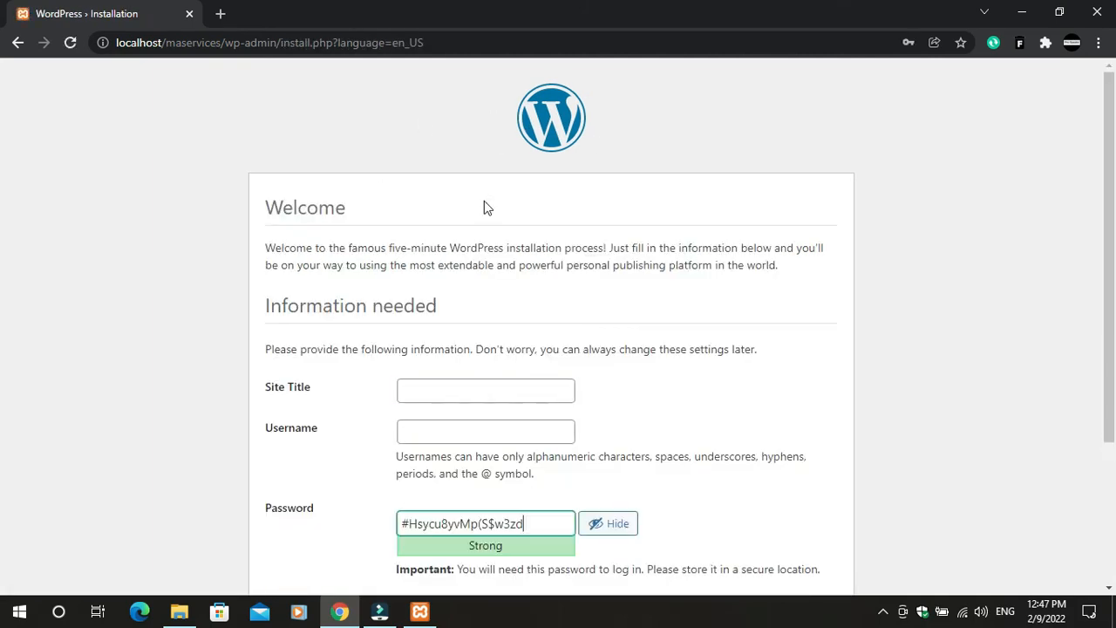
pyautogui.scroll(-2, 456, 402)
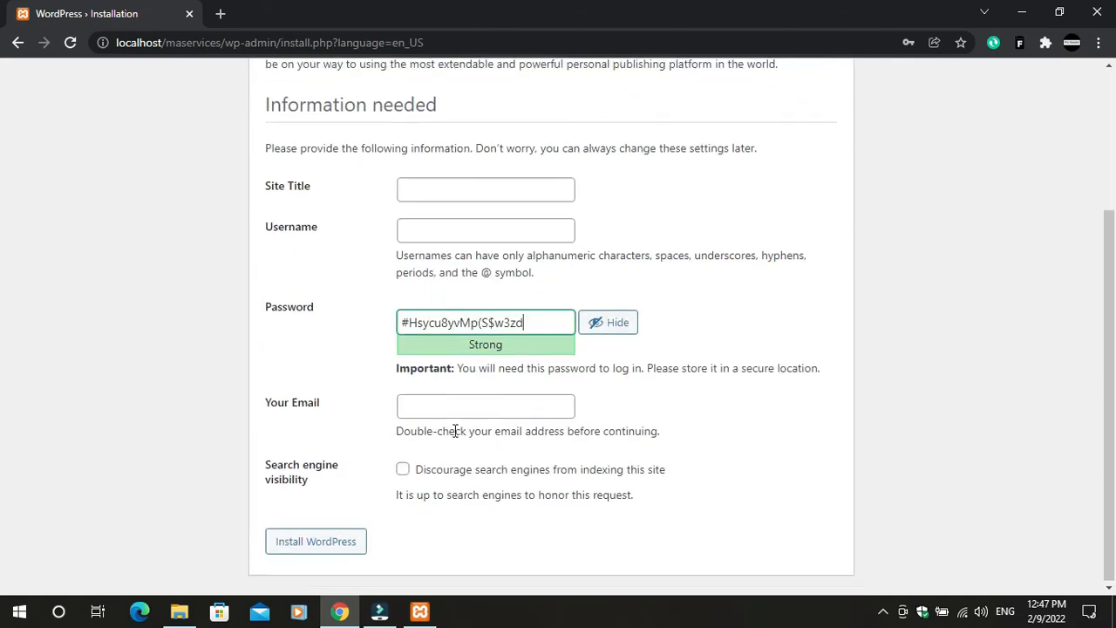
pyautogui.scroll(1, 467, 371)
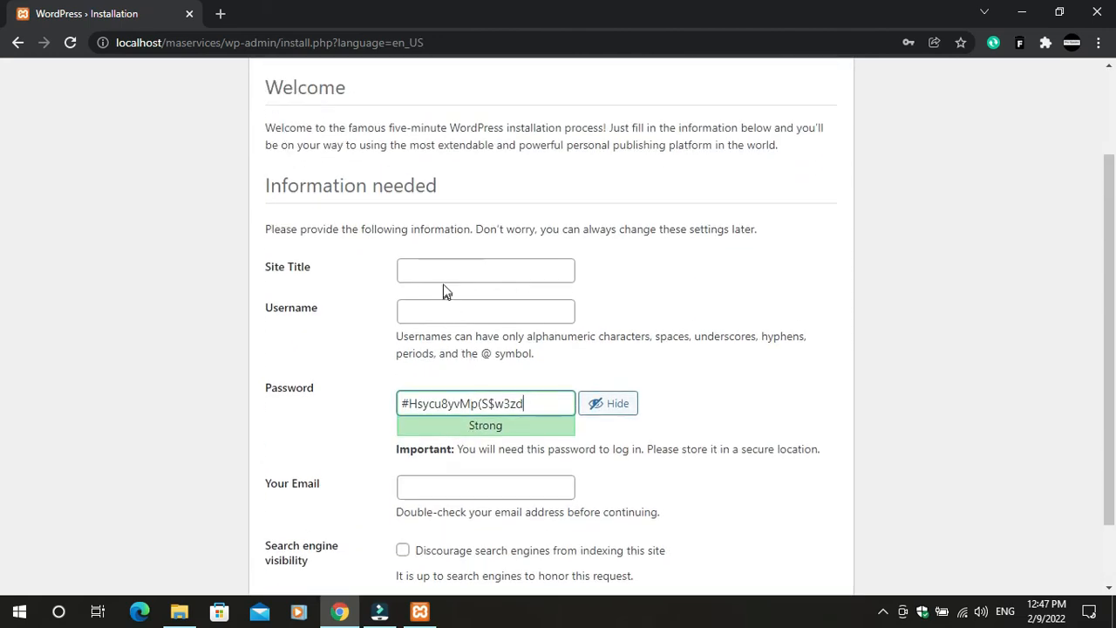
pyautogui.click(443, 266)
pyautogui.click(435, 305)
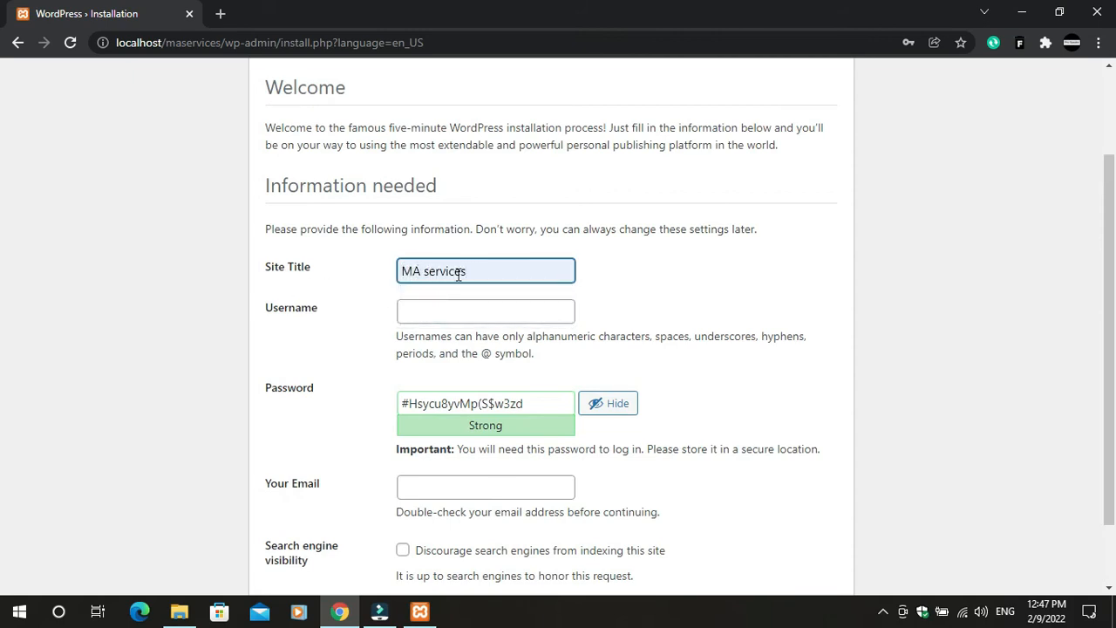
pyautogui.click(416, 304)
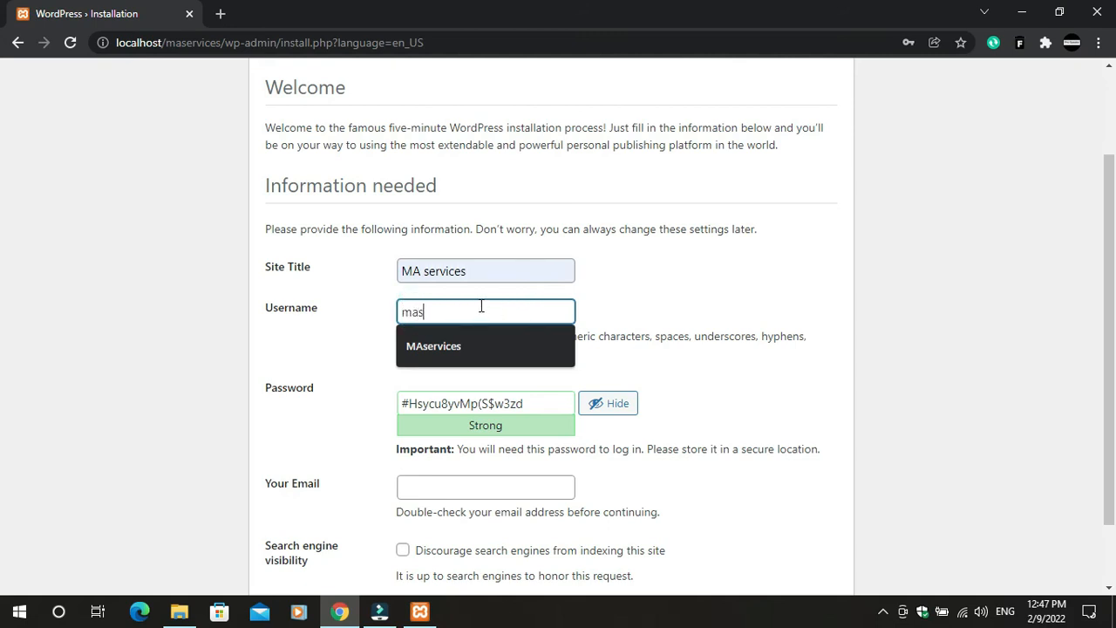
pyautogui.write('maservices')
pyautogui.click(609, 274)
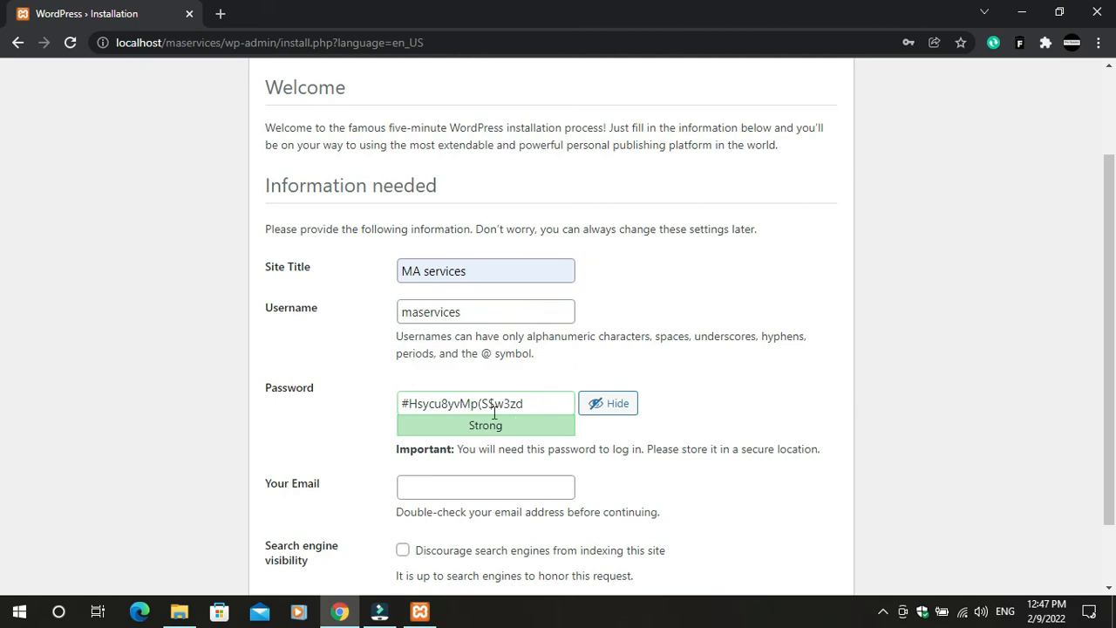
# Replace the generated admin password with a custom password and toggle its visibility
pyautogui.tripleClick(533, 409)
pyautogui.press('BackSpace')
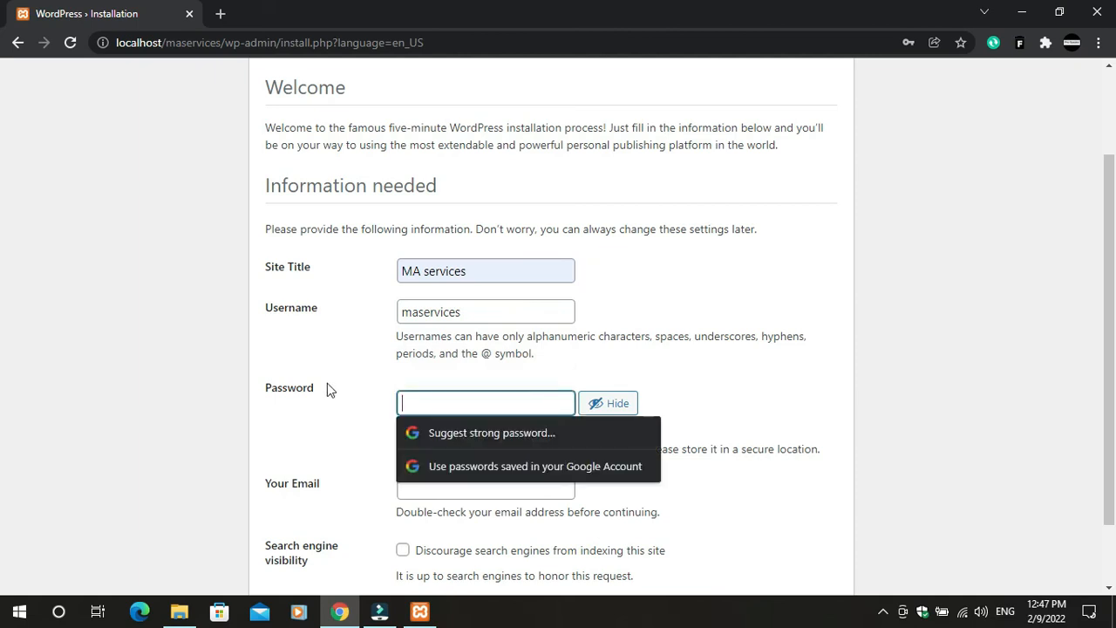
pyautogui.write('mas')
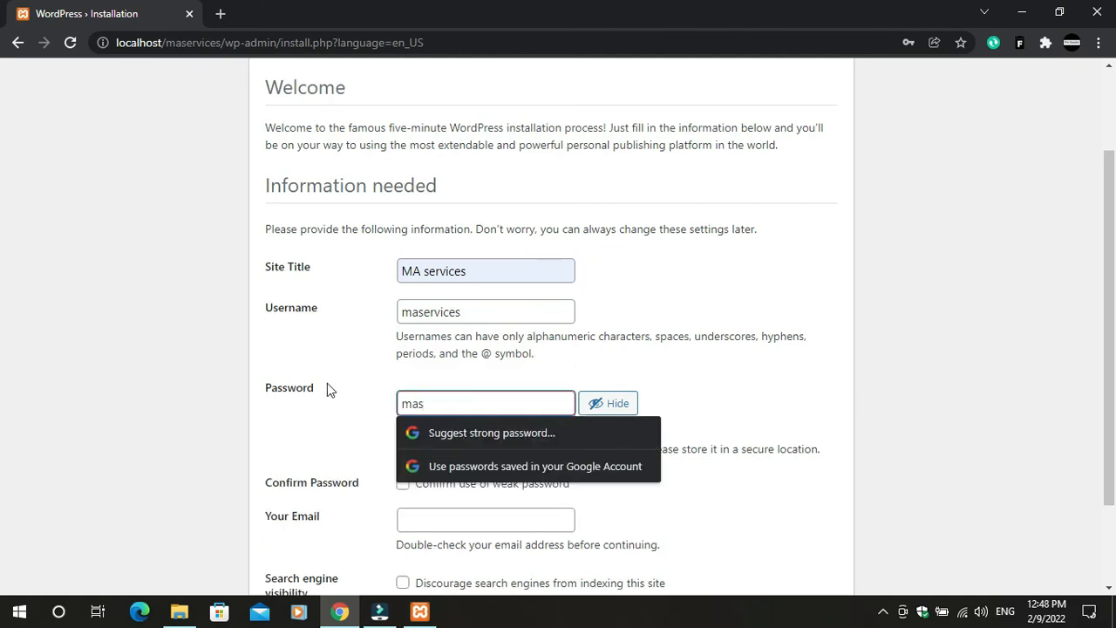
pyautogui.write('ervices123')
pyautogui.click(790, 399)
pyautogui.click(629, 410)
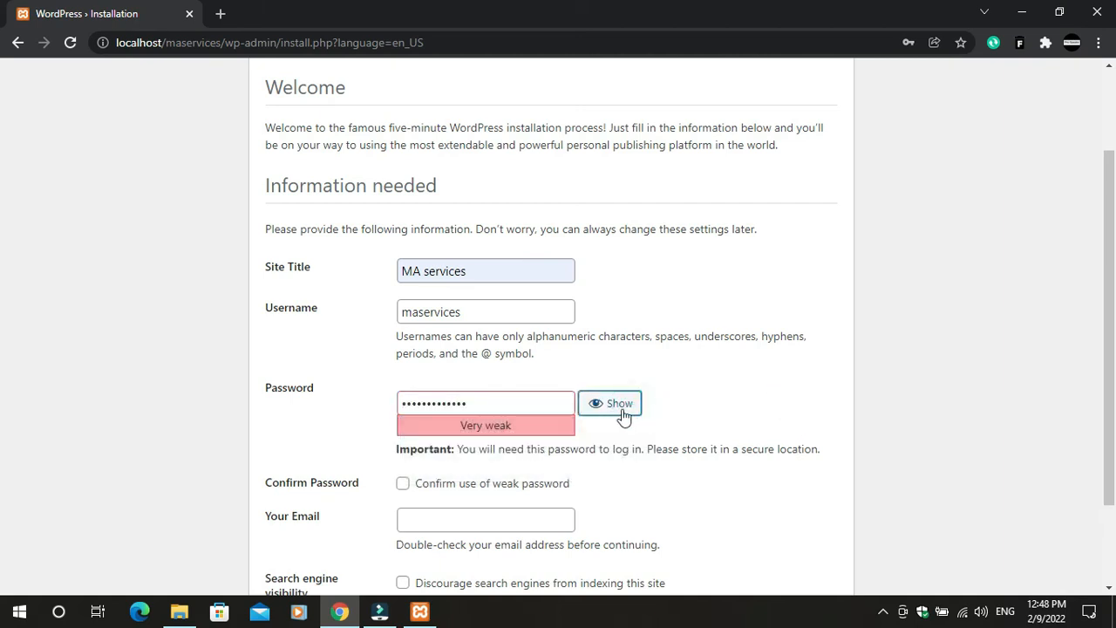
pyautogui.click(594, 410)
pyautogui.click(616, 411)
pyautogui.click(616, 411)
pyautogui.click(616, 411)
pyautogui.click(617, 412)
pyautogui.click(616, 412)
pyautogui.click(616, 412)
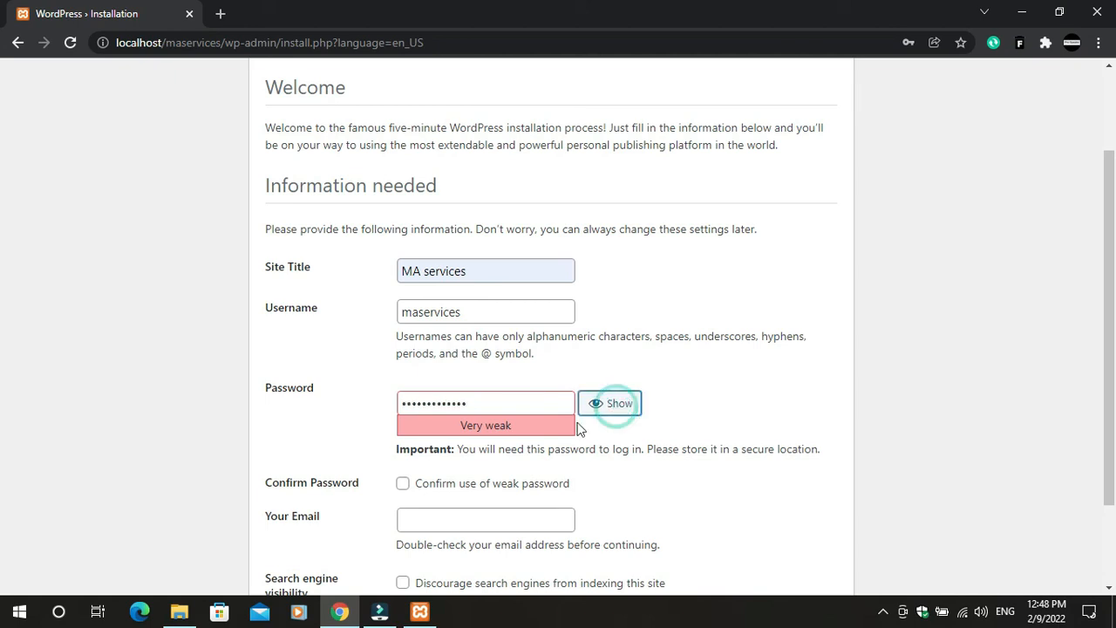
# Revise the password's ending characters until it is rated Weak
pyautogui.click(506, 410)
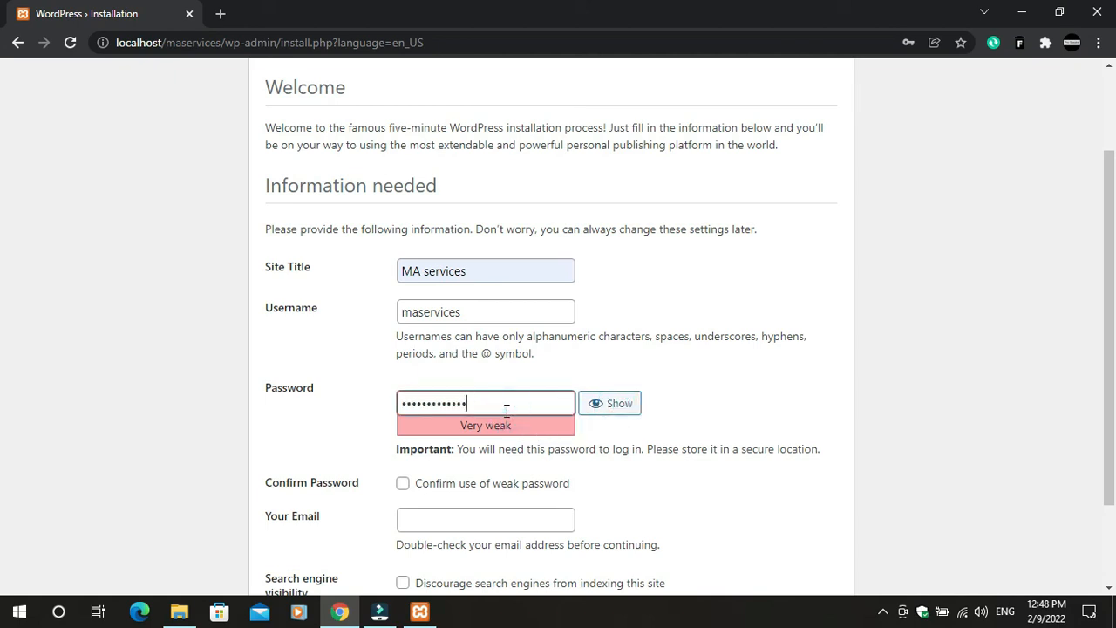
pyautogui.click(600, 403)
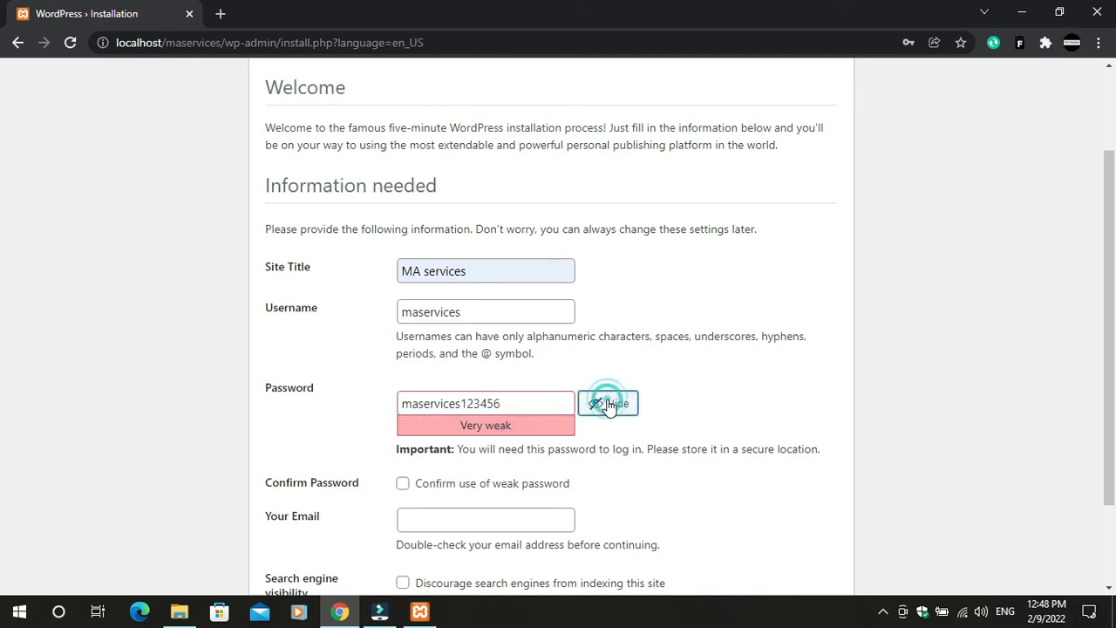
pyautogui.write('7')
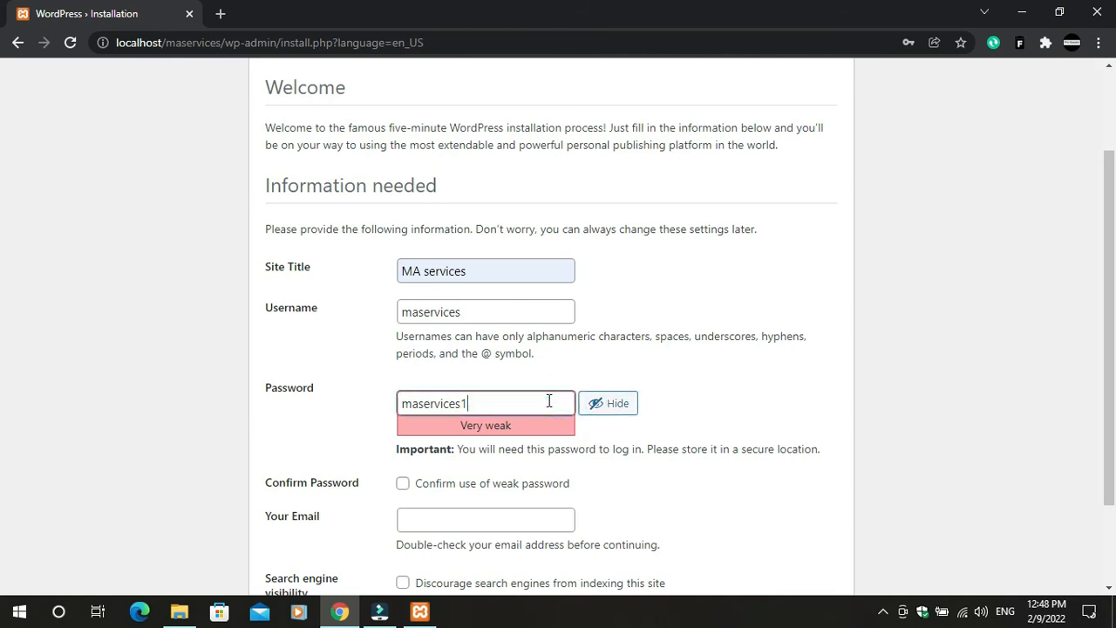
pyautogui.write('@123')
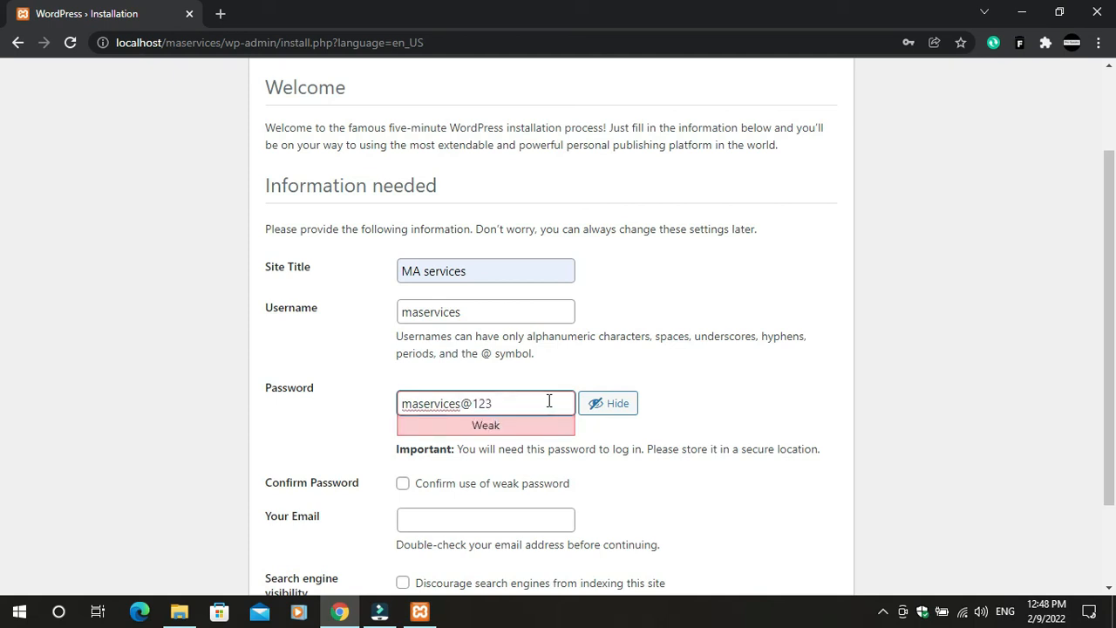
pyautogui.press('BackSpace')
pyautogui.press('BackSpace')
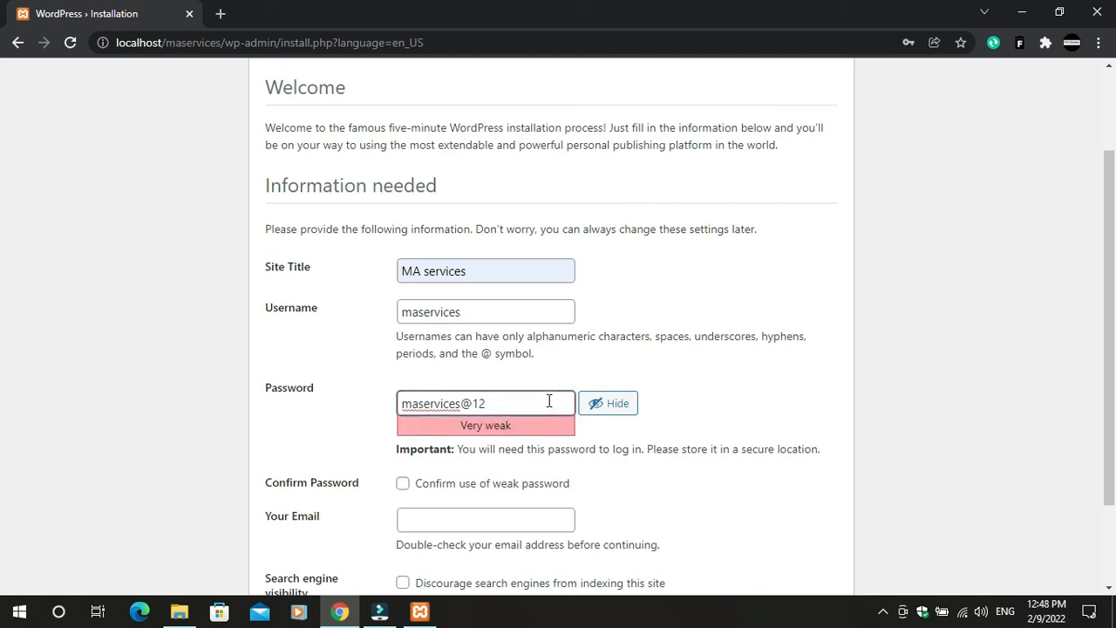
pyautogui.write('4')
pyautogui.press('BackSpace')
pyautogui.write('3')
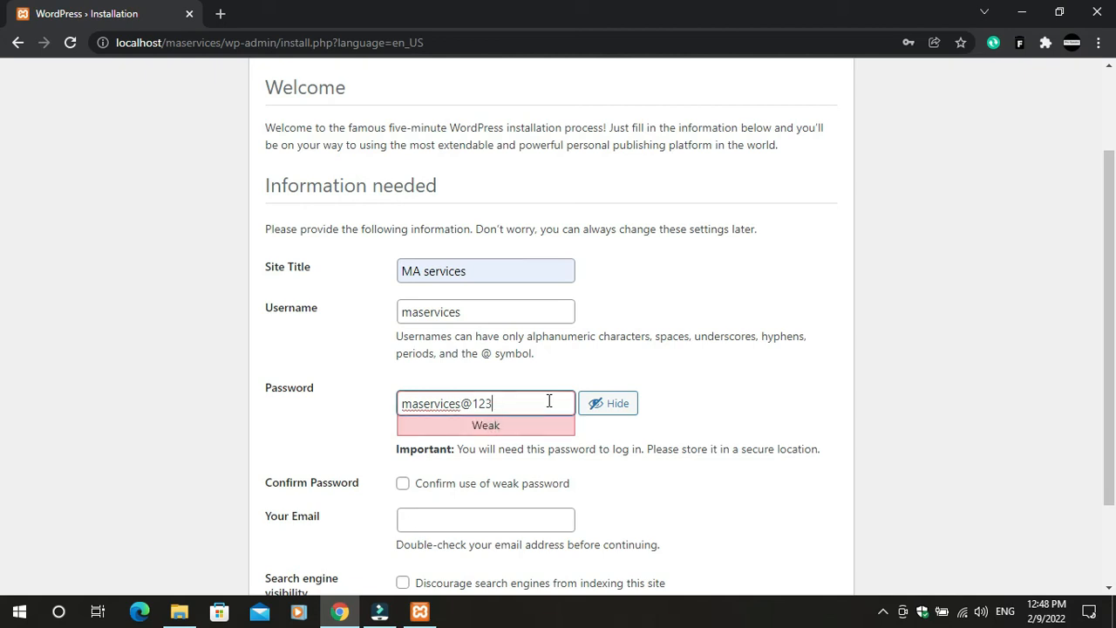
pyautogui.tripleClick(839, 405)
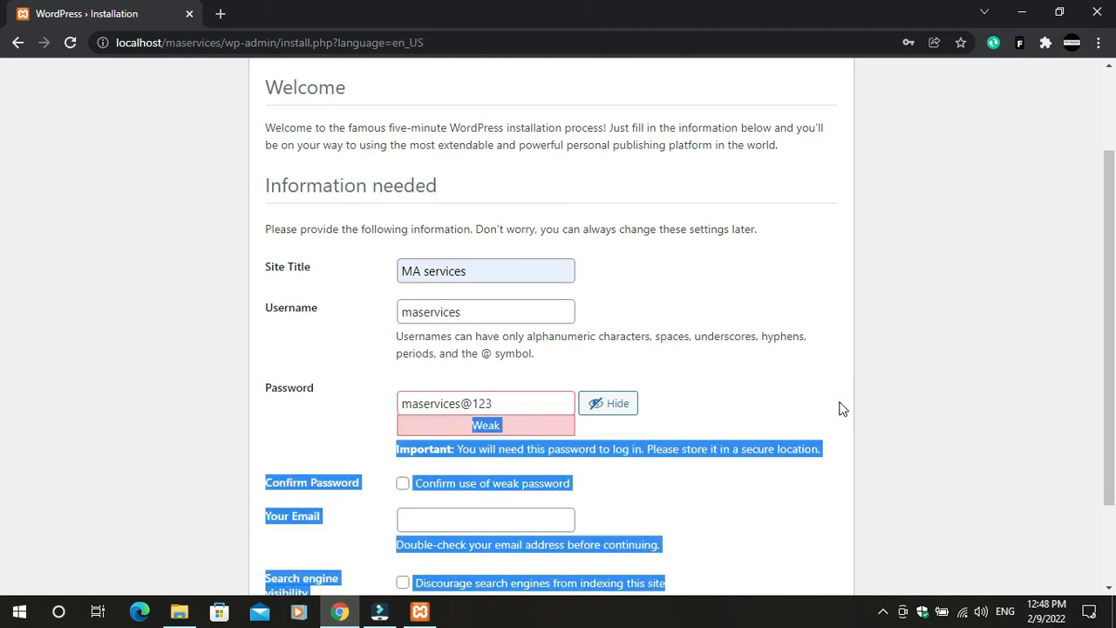
pyautogui.click(810, 407)
pyautogui.scroll(-2, 468, 528)
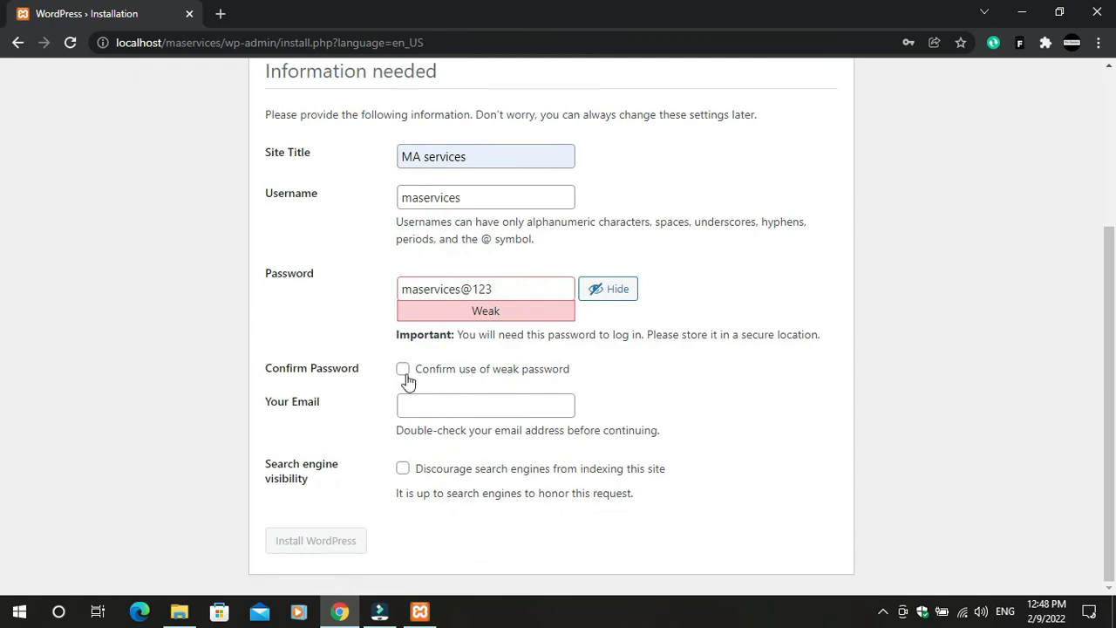
# Confirm use of the weak password and remove the @ from it
pyautogui.click(403, 370)
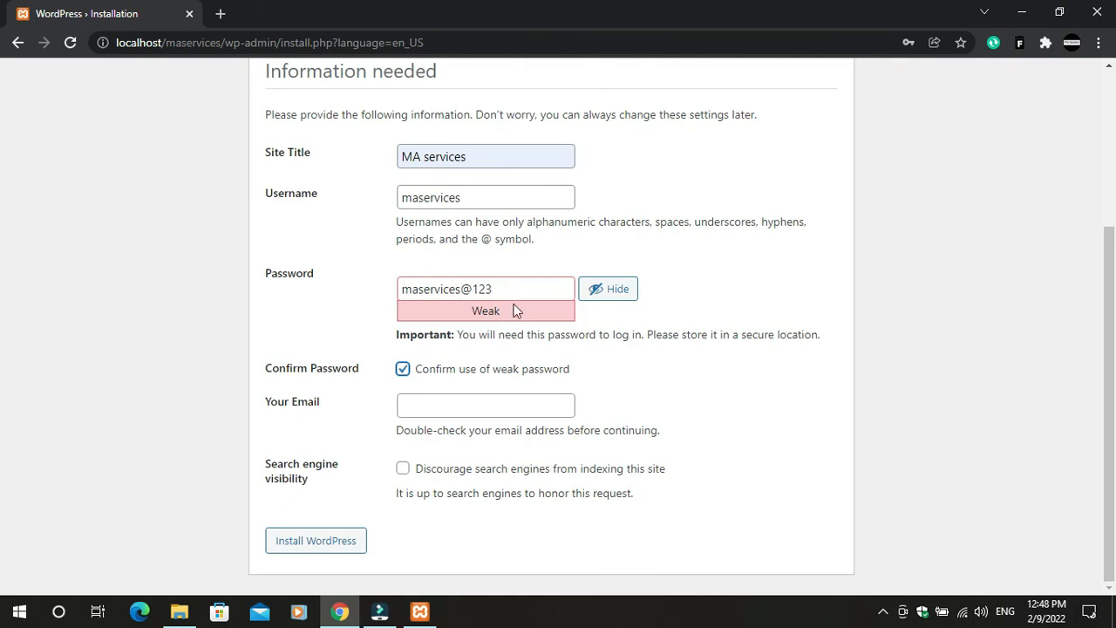
pyautogui.click(480, 288)
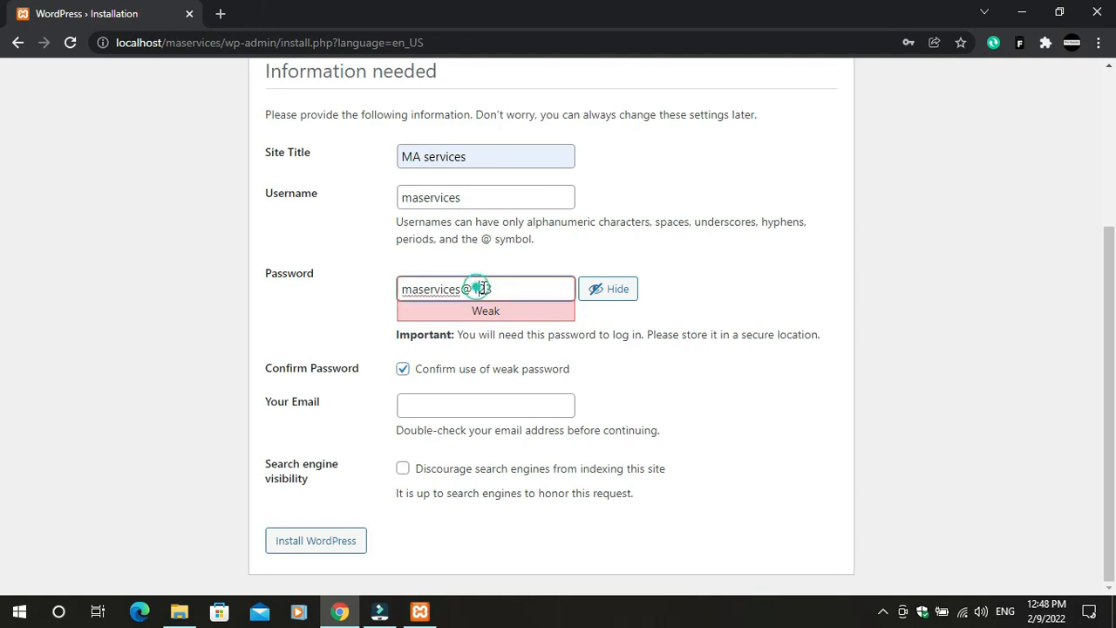
pyautogui.press('BackSpace')
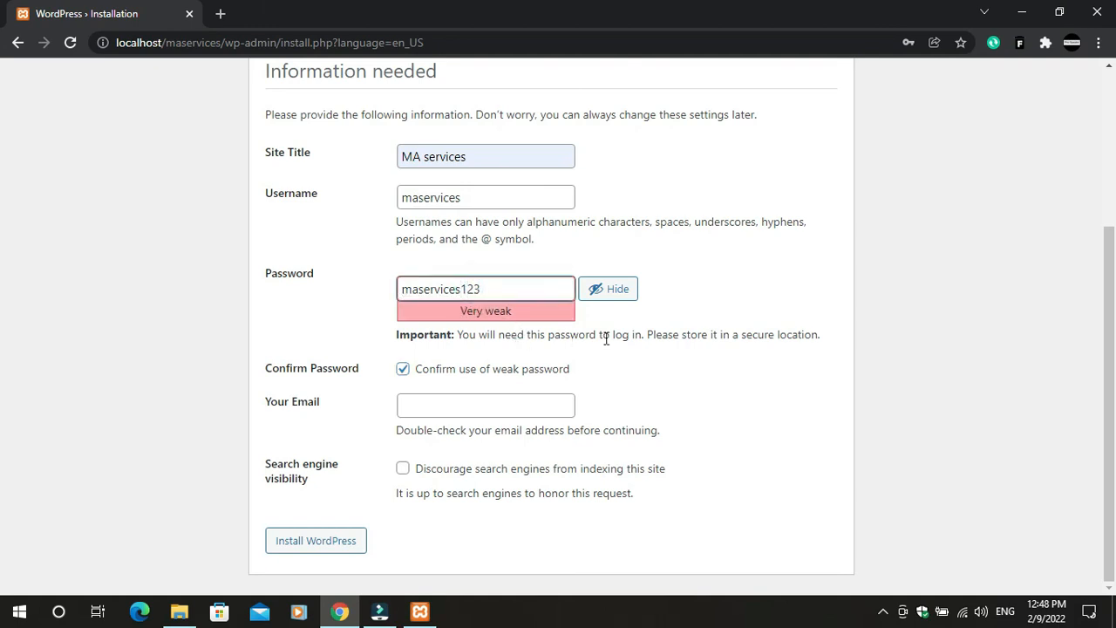
pyautogui.click(640, 361)
# Fill the admin e-mail from autofill and install WordPress
pyautogui.click(424, 411)
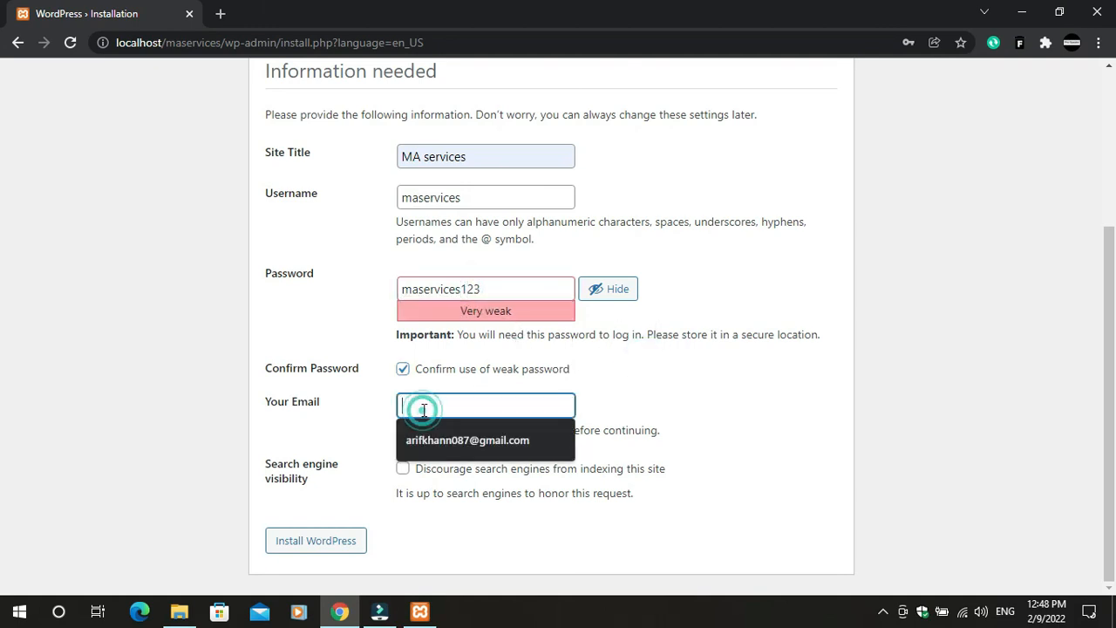
pyautogui.click(496, 446)
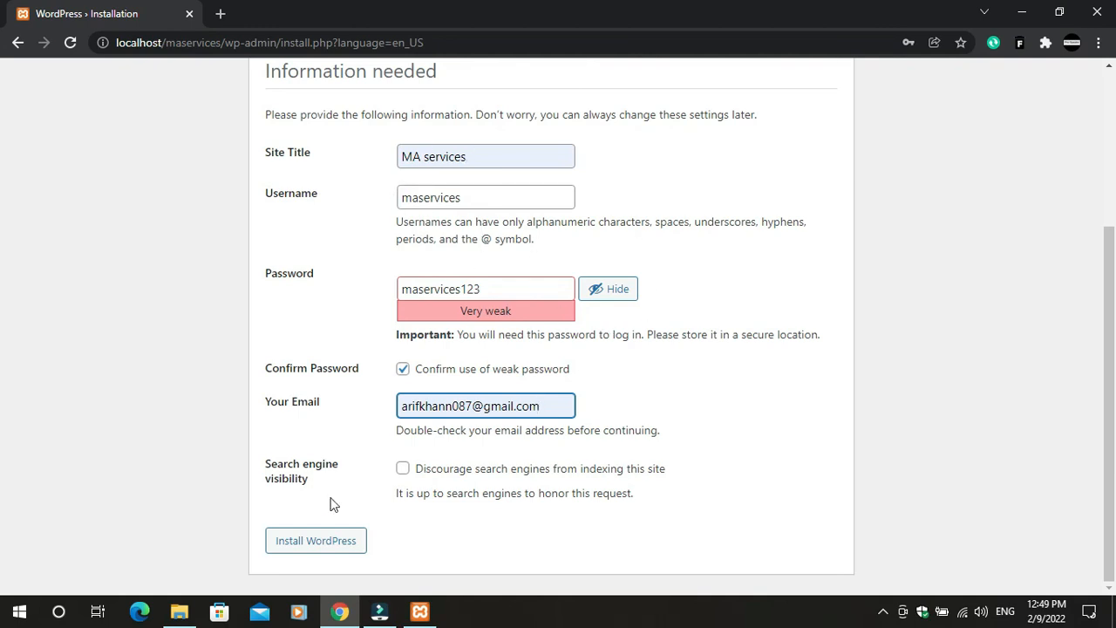
pyautogui.click(290, 543)
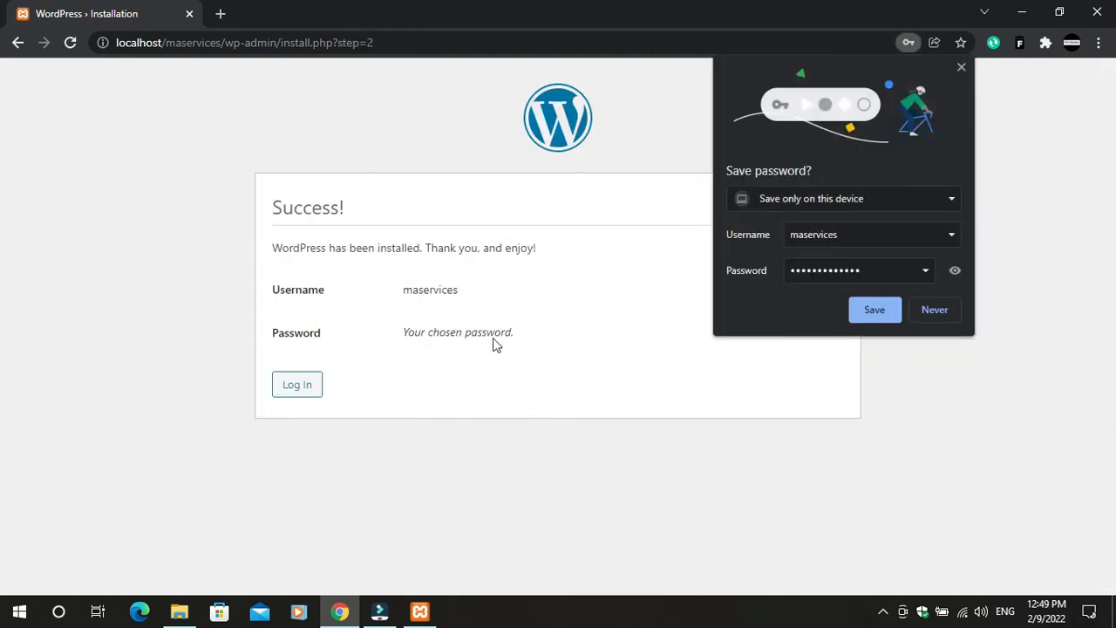
# Open the login page and clear the prefilled username and password
pyautogui.click(307, 387)
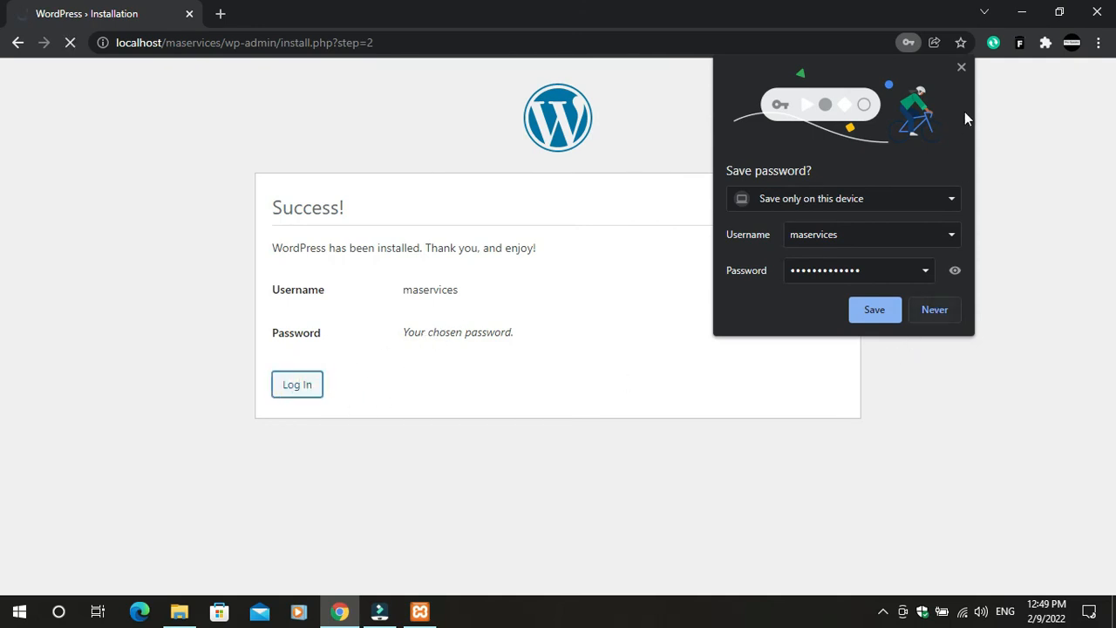
pyautogui.click(962, 67)
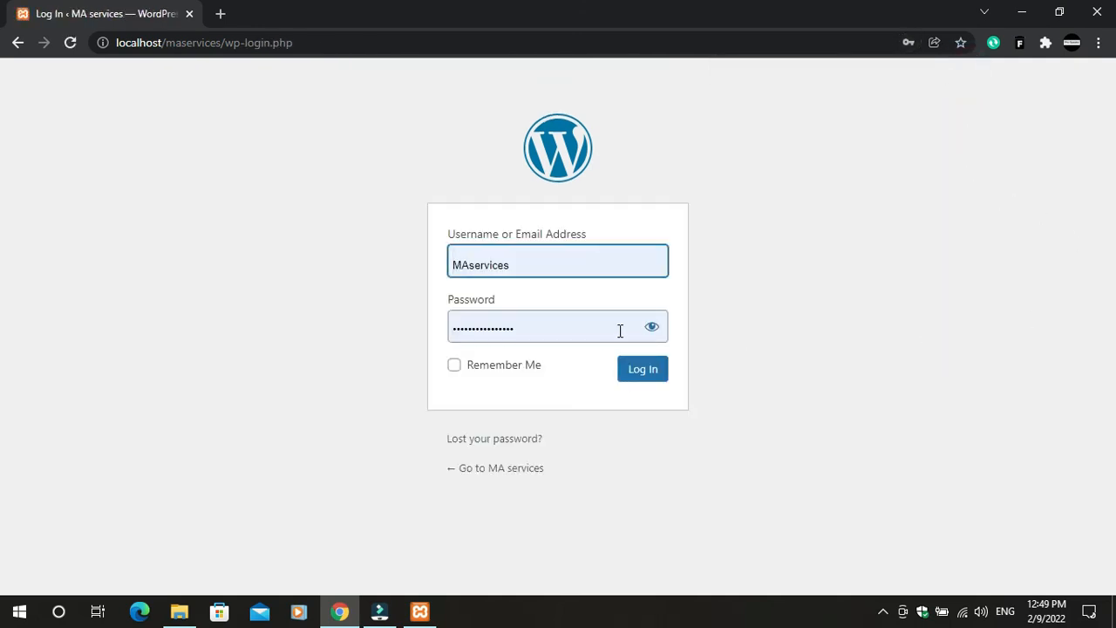
pyautogui.click(652, 328)
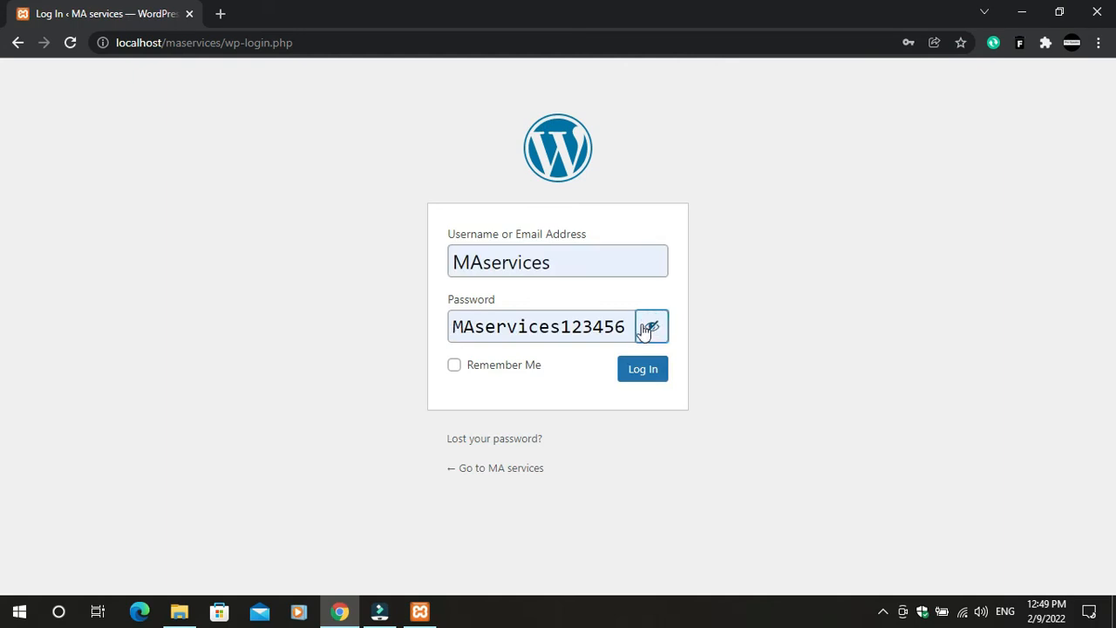
pyautogui.moveTo(629, 326); pyautogui.dragTo(375, 311)
pyautogui.press('BackSpace')
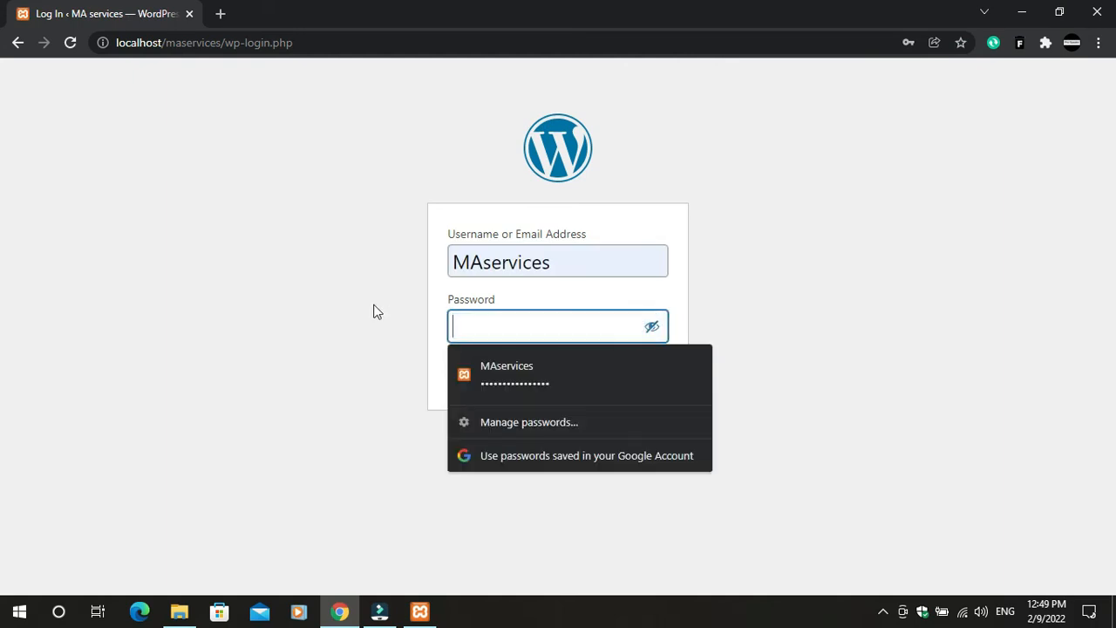
pyautogui.moveTo(567, 261); pyautogui.dragTo(425, 250)
pyautogui.press('BackSpace')
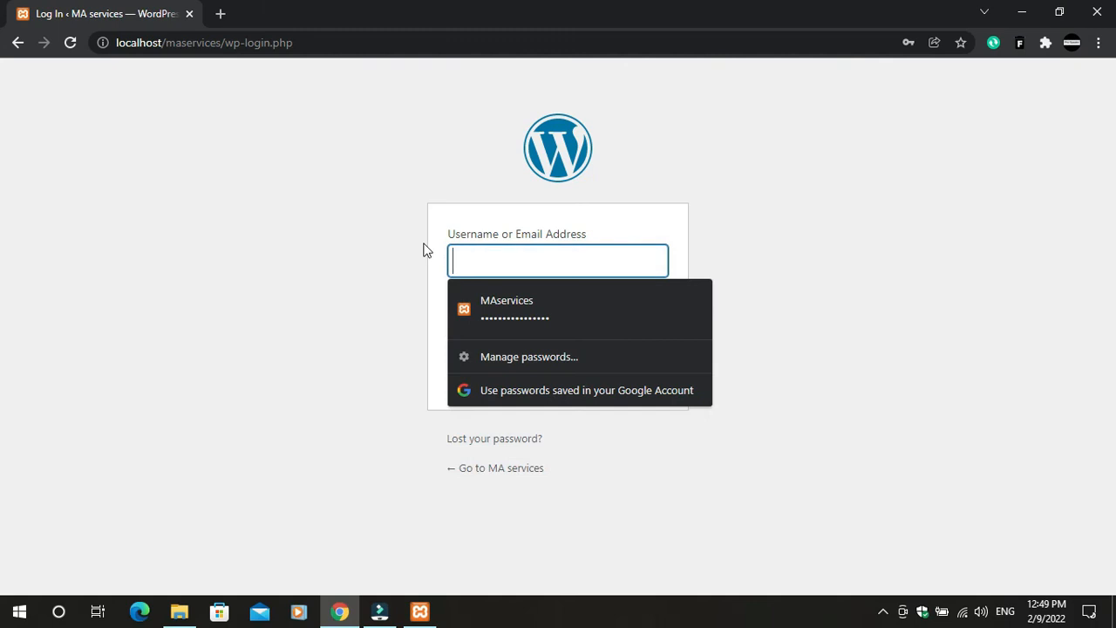
pyautogui.click(209, 306)
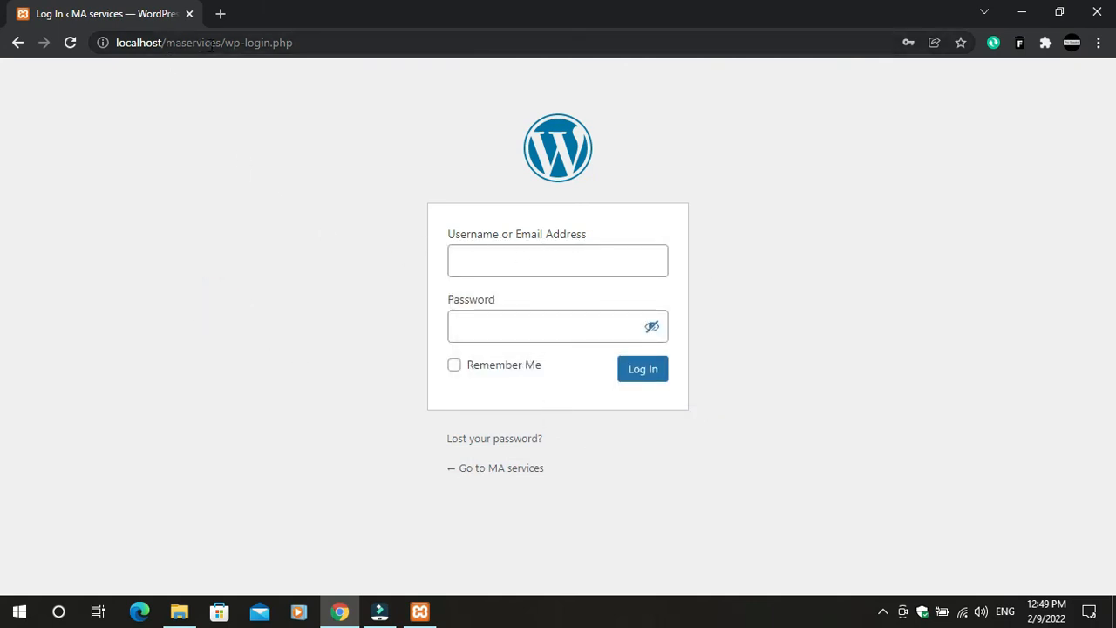
# Enter the maservices username and begin typing the admin password
pyautogui.click(521, 255)
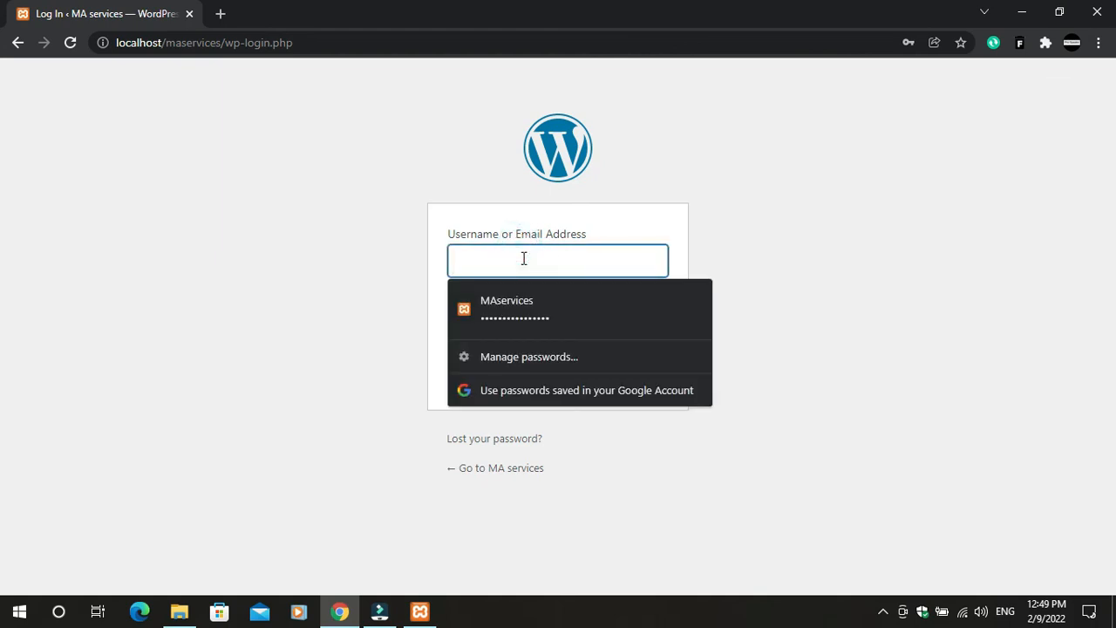
pyautogui.write('maservices')
pyautogui.click(811, 272)
pyautogui.click(502, 318)
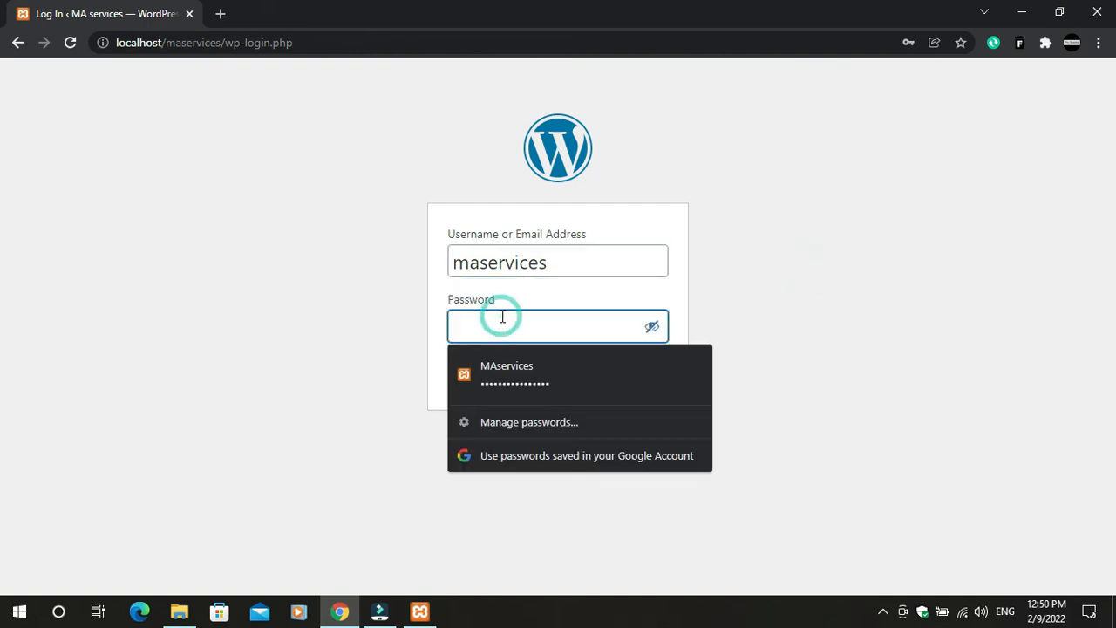
pyautogui.write('maservice')
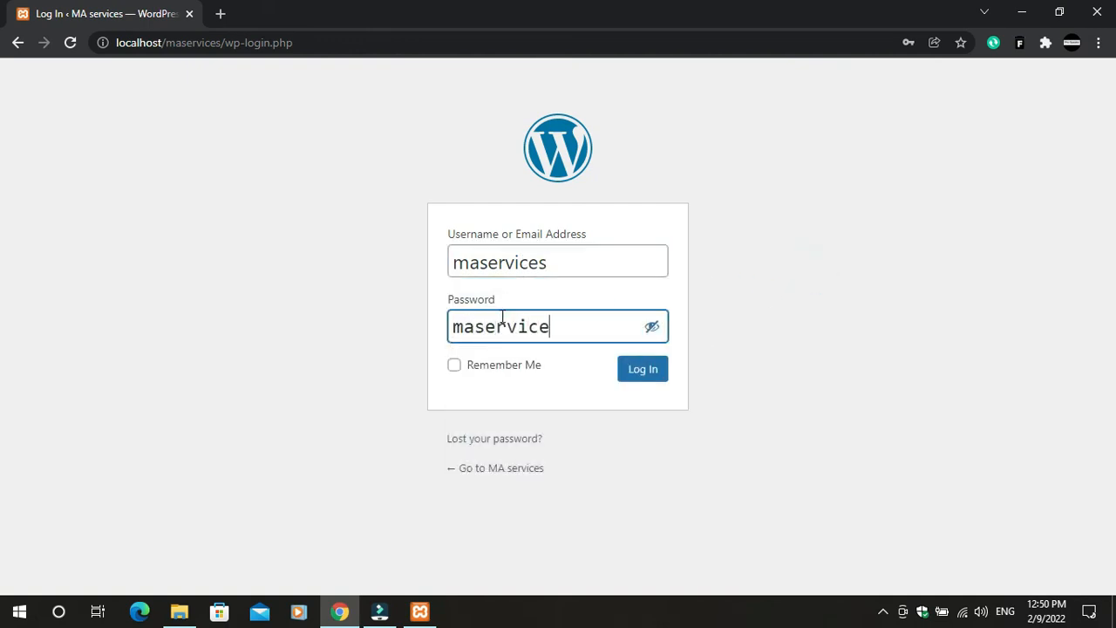
pyautogui.write('ws')
pyautogui.write('s')
pyautogui.write('11')
pyautogui.press('BackSpace')
# Finish the password and log in, dismissing Chrome's save-password prompt
pyautogui.write('23')
pyautogui.click(638, 376)
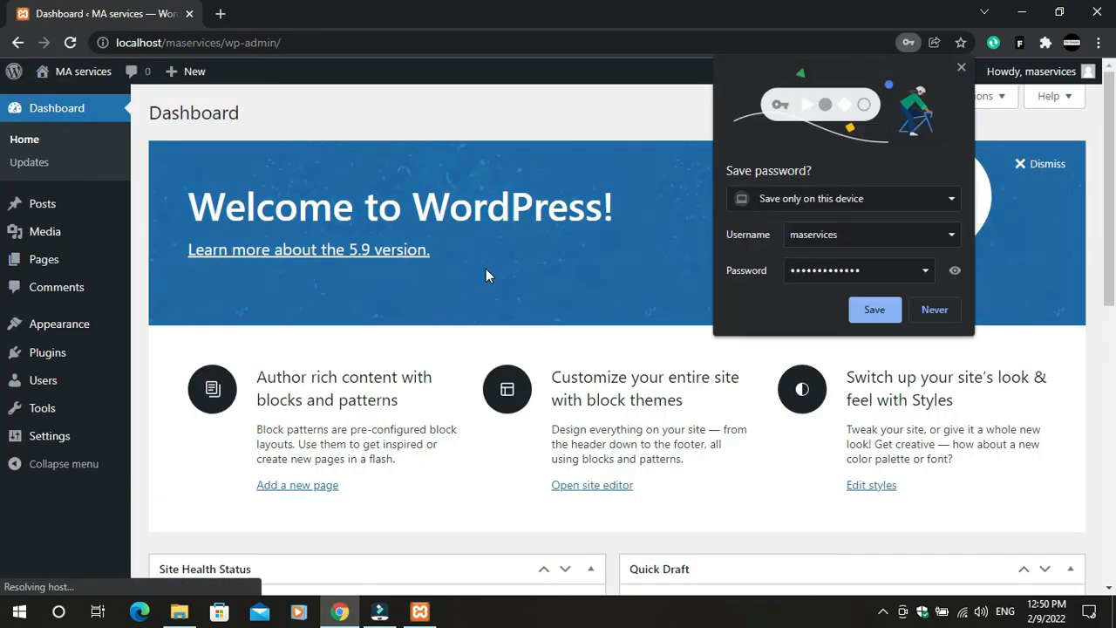
pyautogui.click(959, 67)
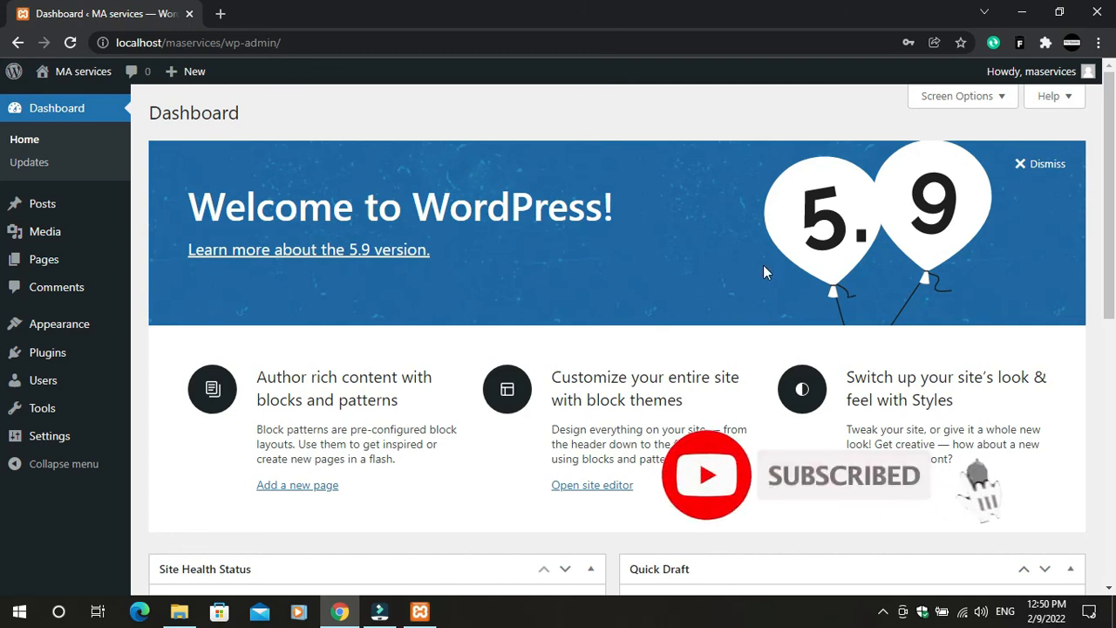
pyautogui.moveTo(77, 237)
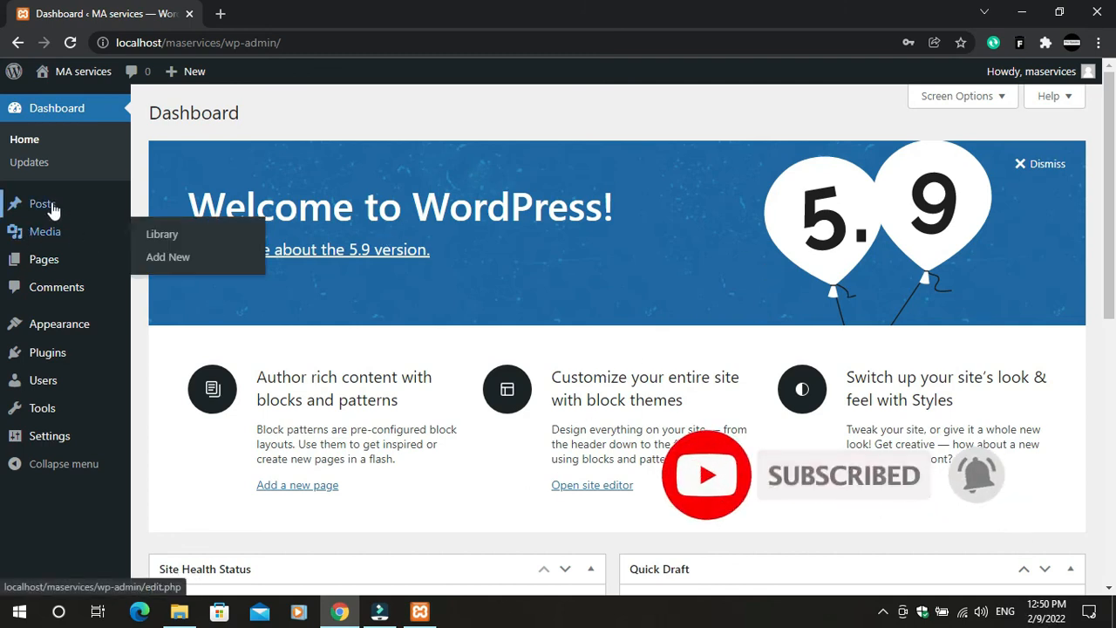